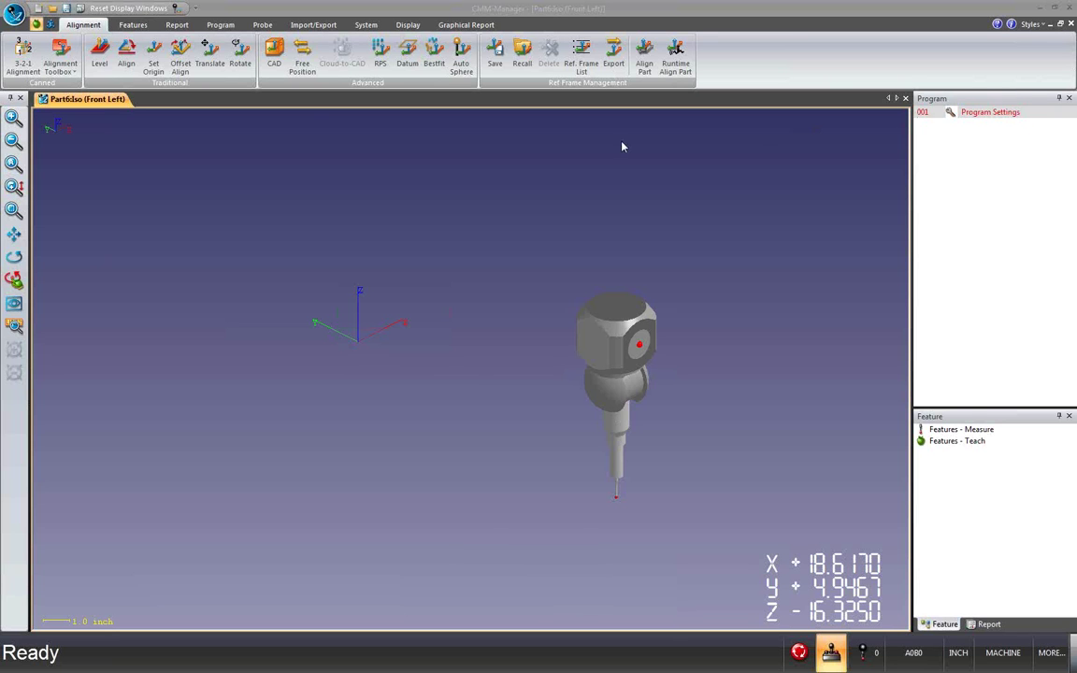
# Import the IGES CAD model IQTrainingPart_Solid.IGS from the Design folder into the part.
pyautogui.click(314, 25)
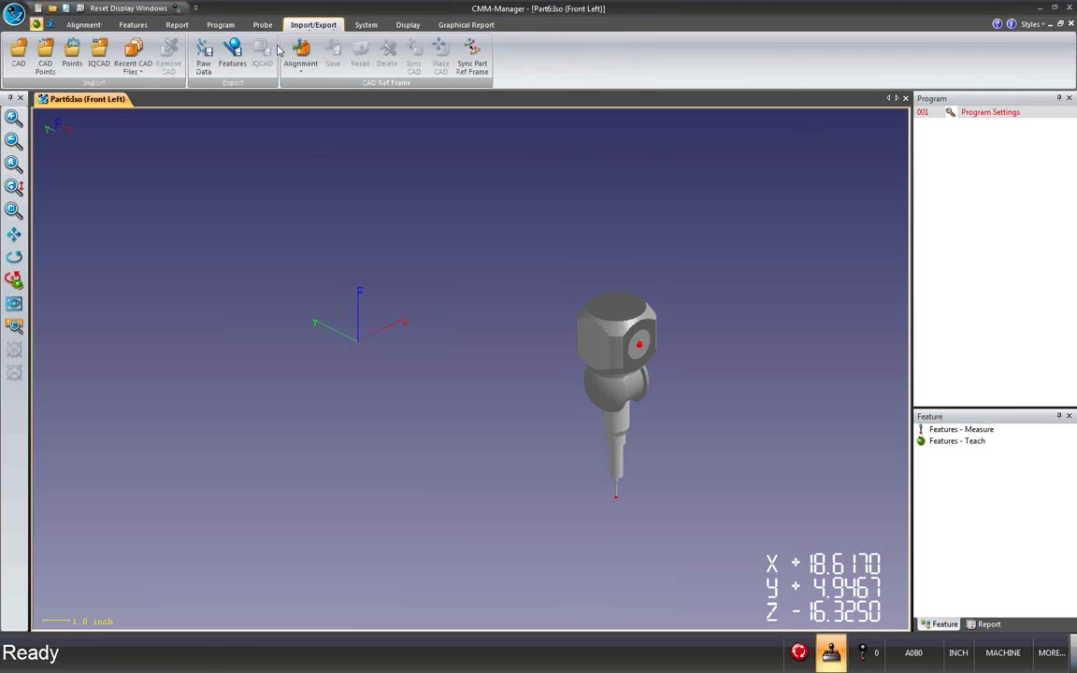
pyautogui.click(18, 52)
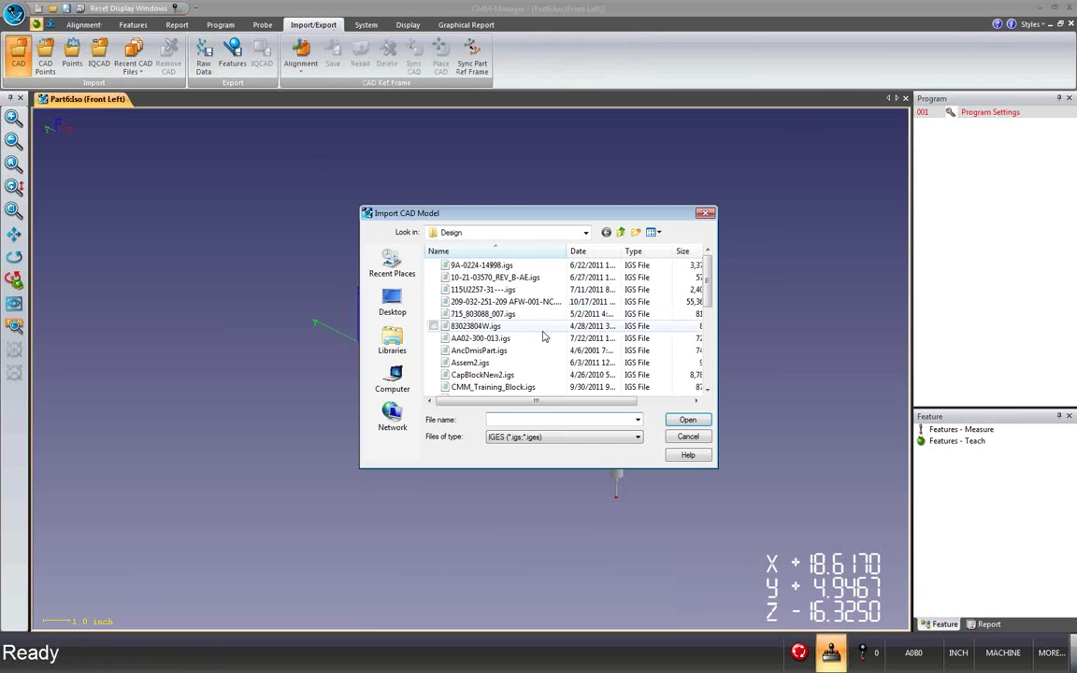
pyautogui.scroll(-3, 525, 336)
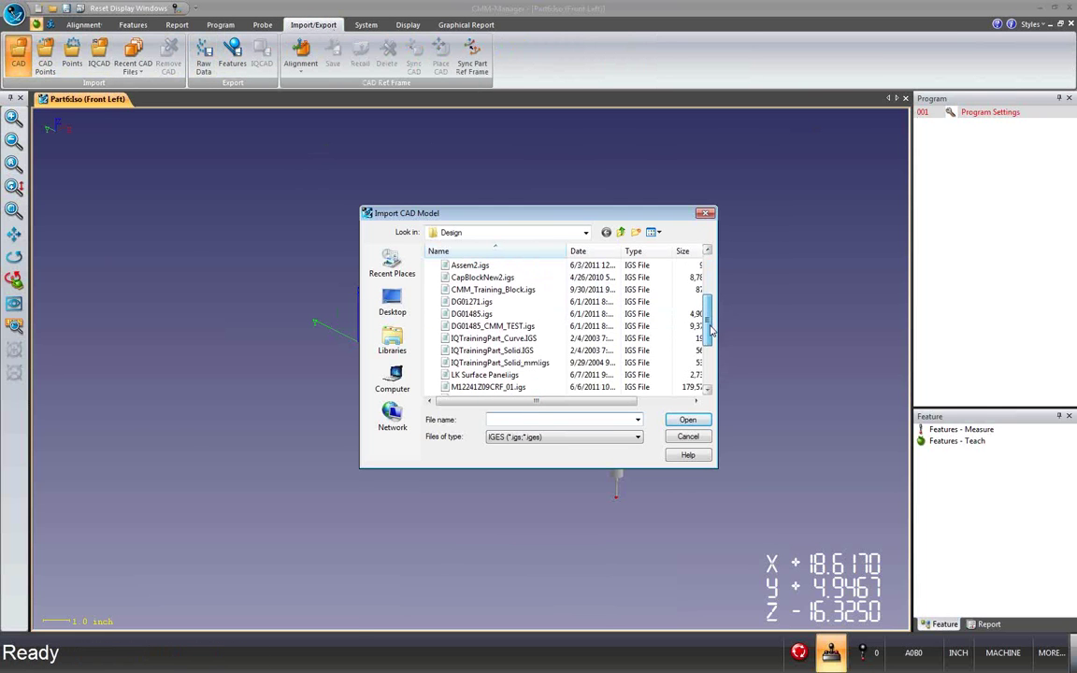
pyautogui.click(505, 350)
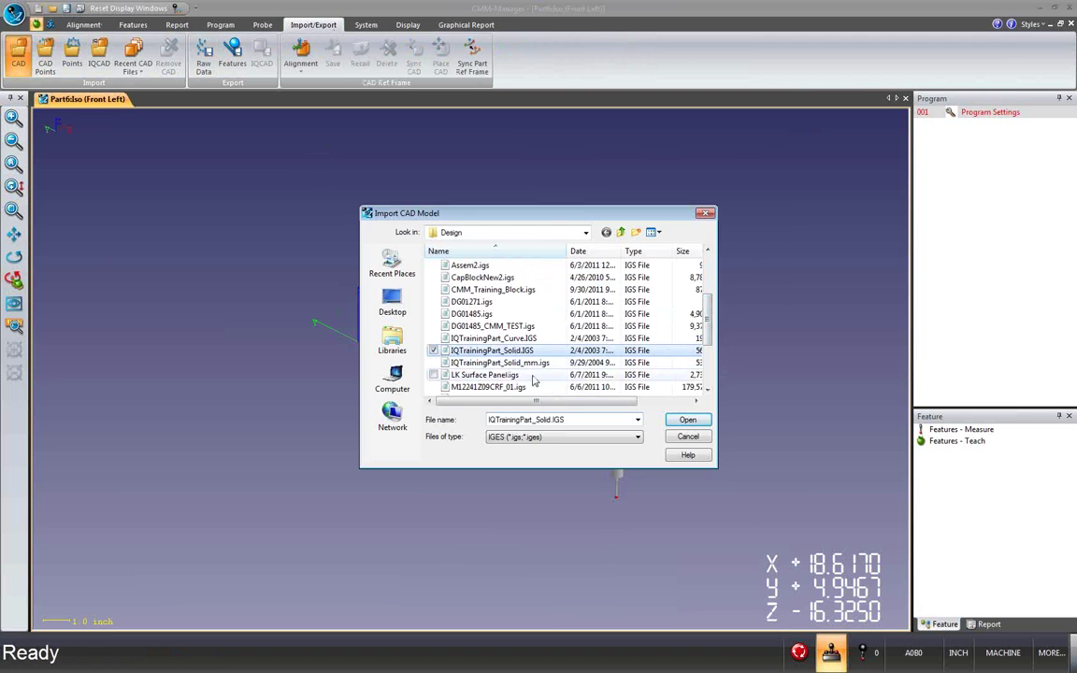
pyautogui.click(688, 421)
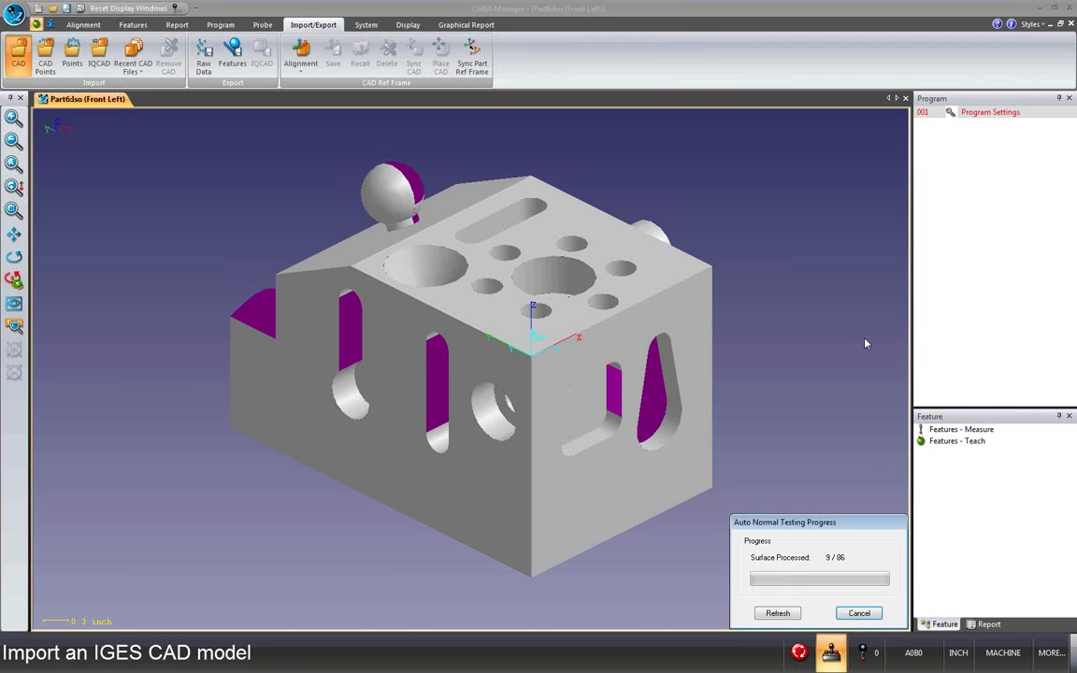
pyautogui.moveTo(549, 412); pyautogui.dragTo(529, 369, button='middle')
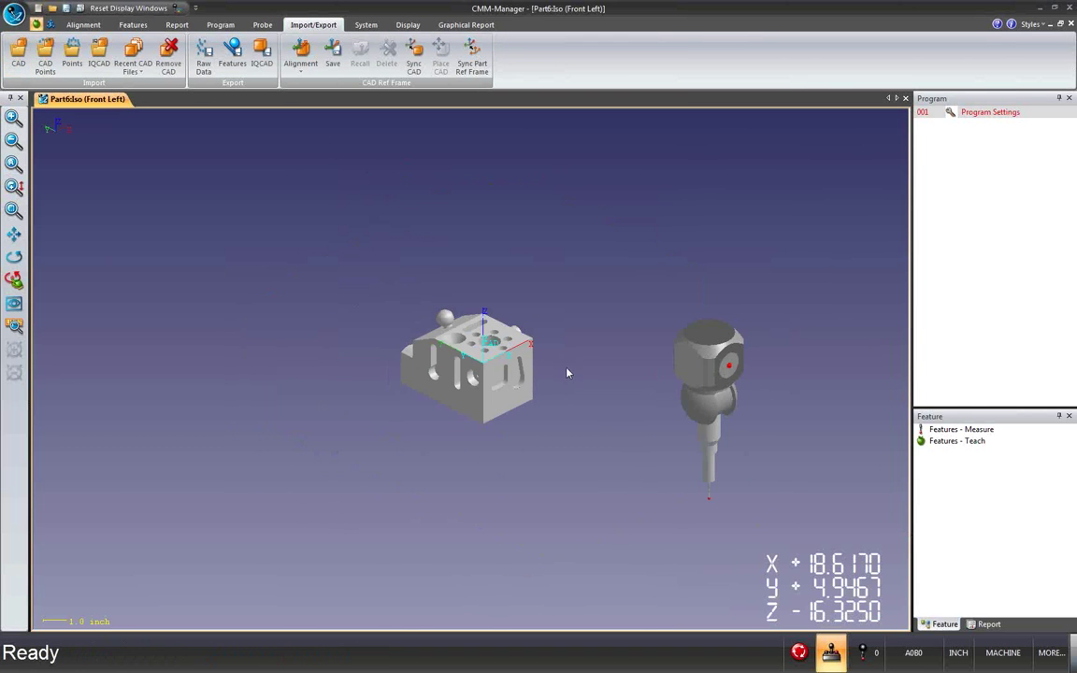
pyautogui.moveTo(597, 405); pyautogui.dragTo(441, 386, button='middle')
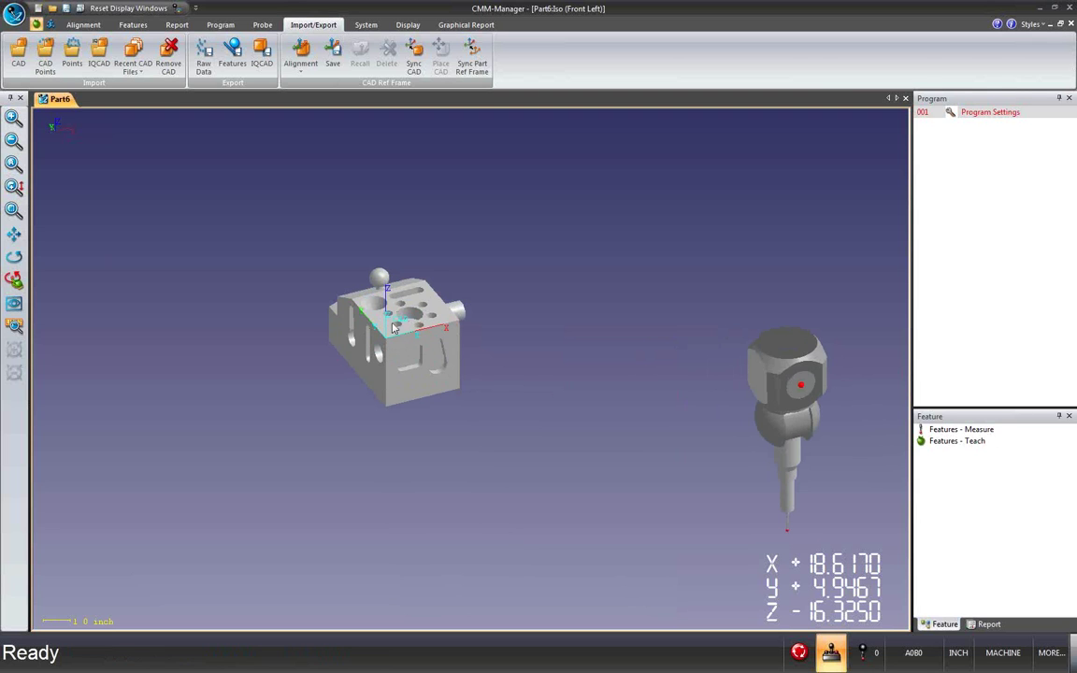
# Align the part with the 3-2-1 Alignment tool, using Z as the plane axis and X as the line axis.
pyautogui.click(79, 26)
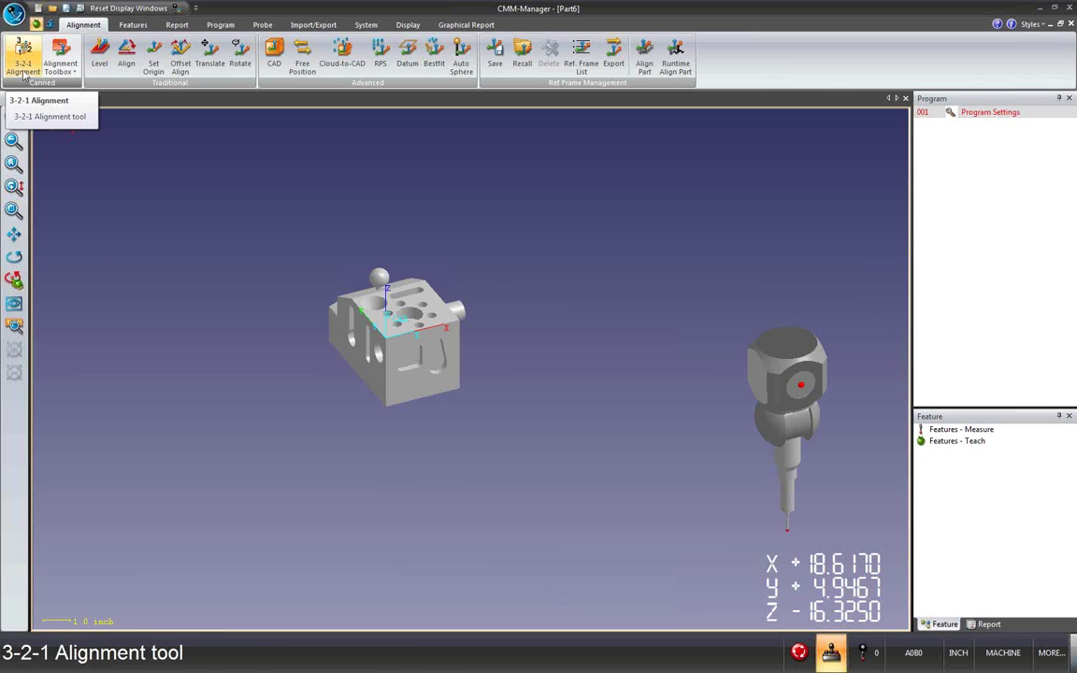
pyautogui.click(60, 58)
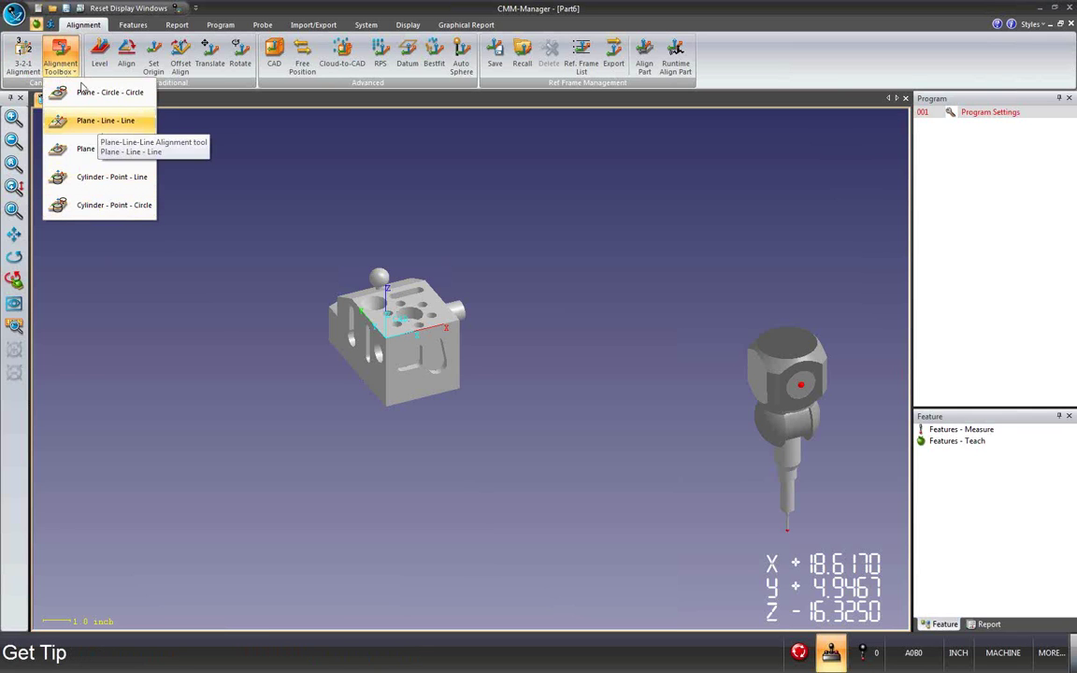
pyautogui.click(26, 64)
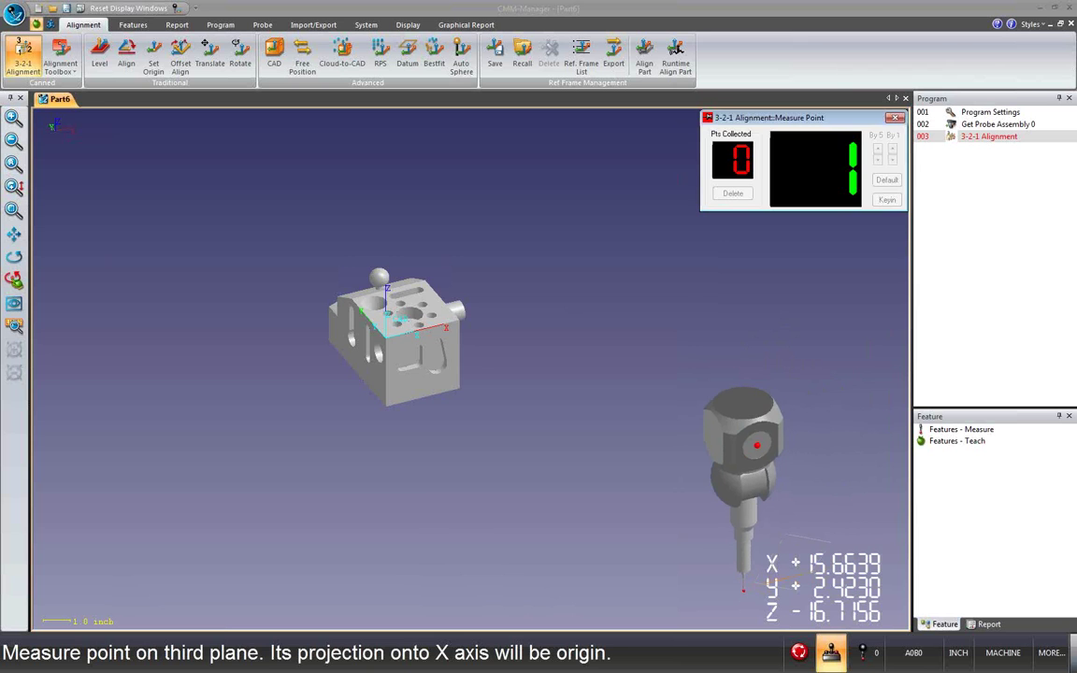
pyautogui.moveTo(496, 441); pyautogui.dragTo(499, 487, button='middle')
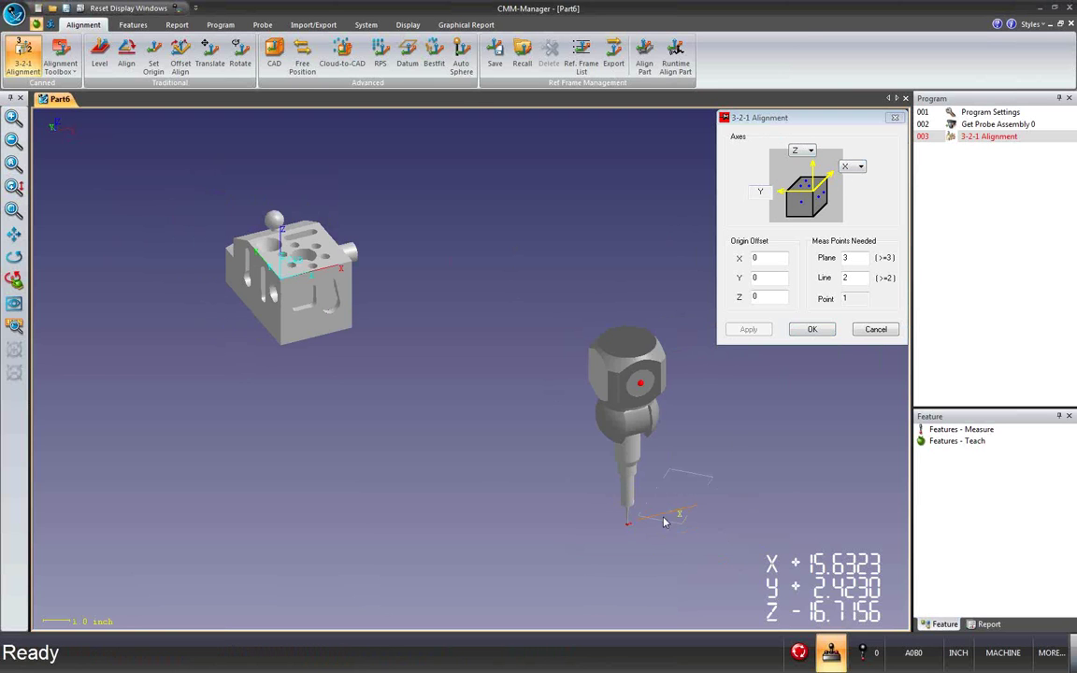
pyautogui.click(859, 167)
pyautogui.click(851, 191)
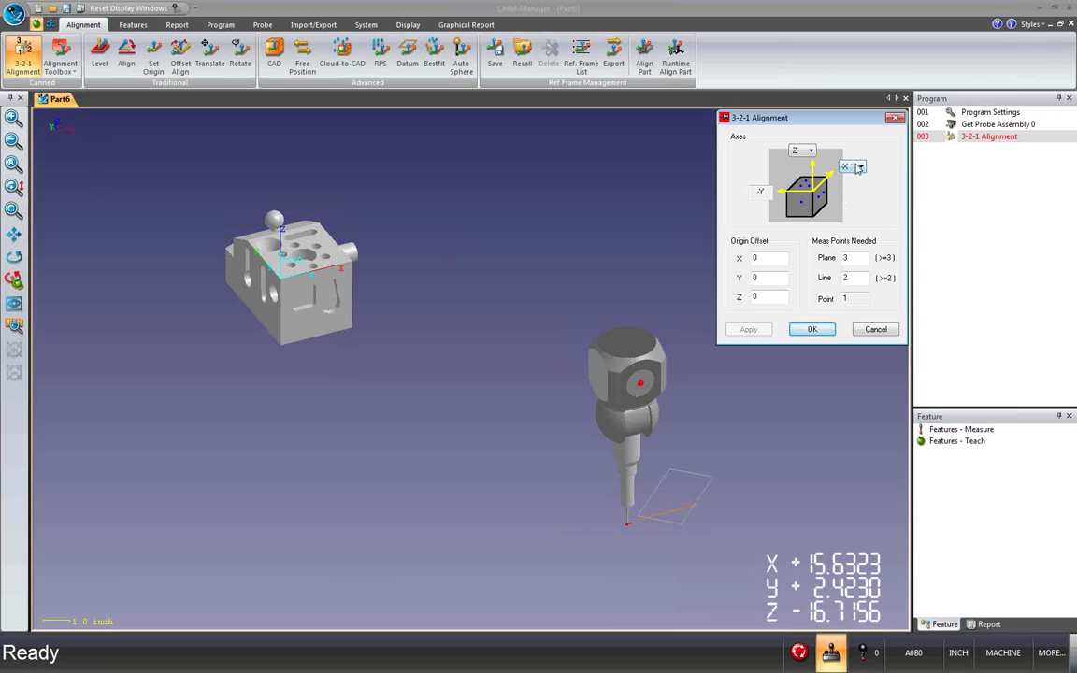
pyautogui.click(856, 167)
pyautogui.click(849, 180)
pyautogui.click(813, 334)
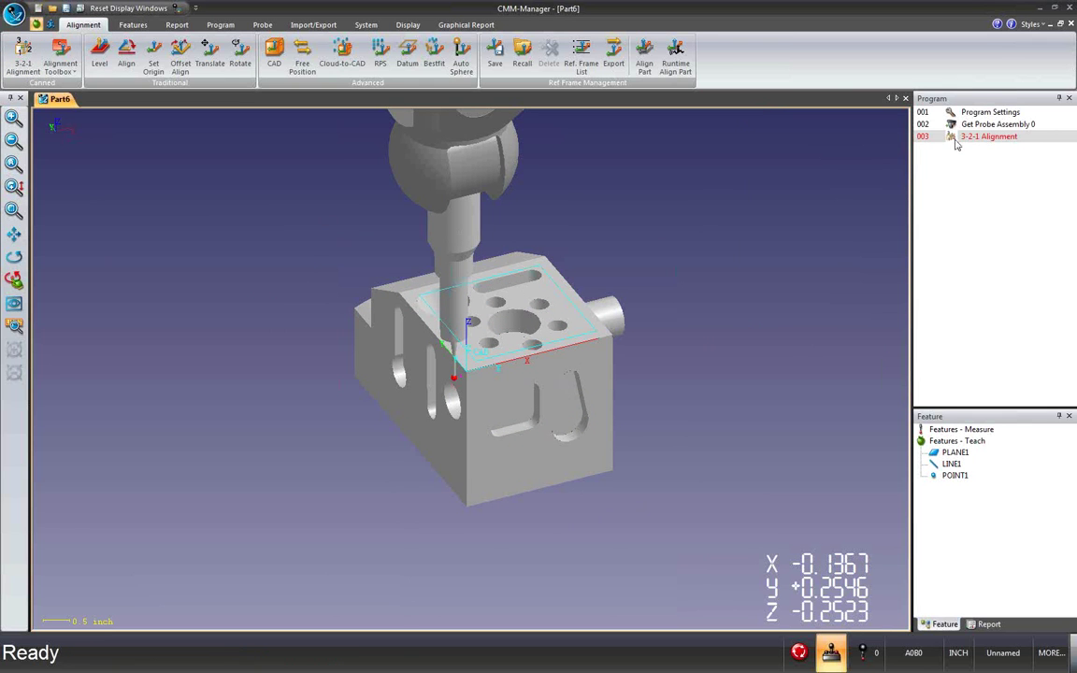
# Pick the large central hole on the block's upper face as a 2D CAD feature and accept its five-point circle measurement.
pyautogui.click(132, 27)
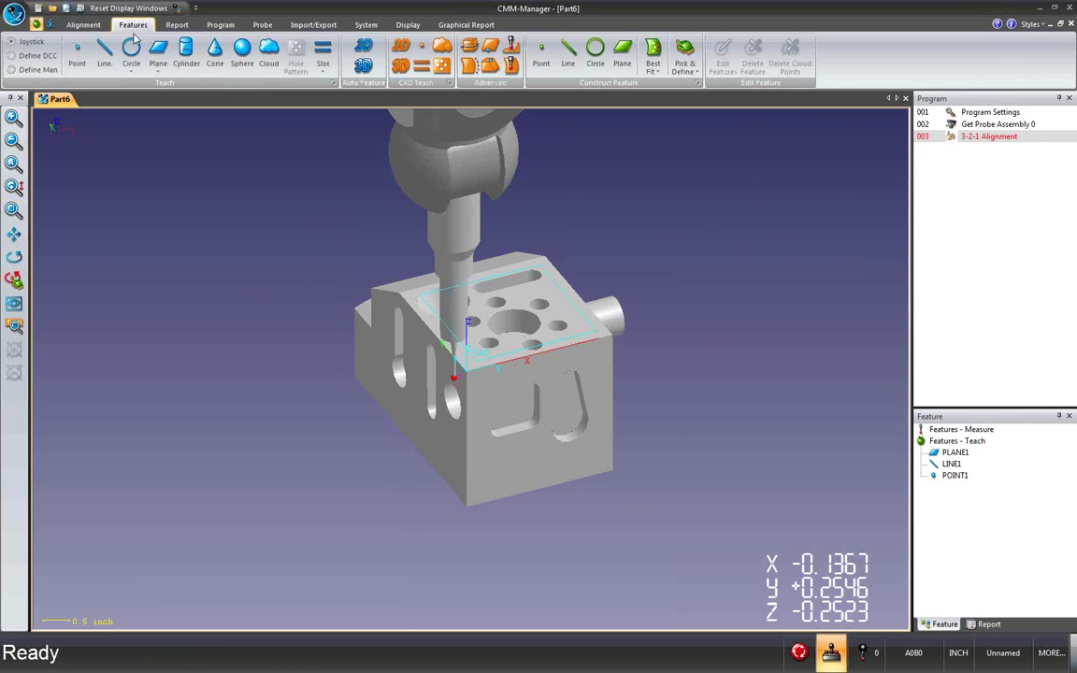
pyautogui.click(400, 46)
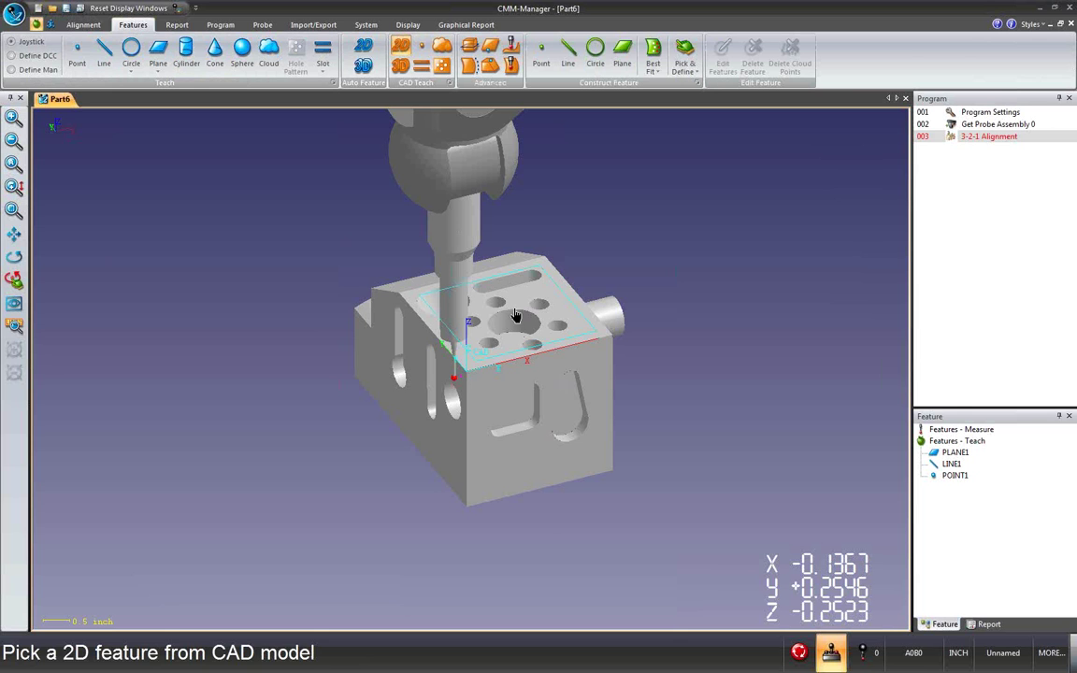
pyautogui.click(515, 316)
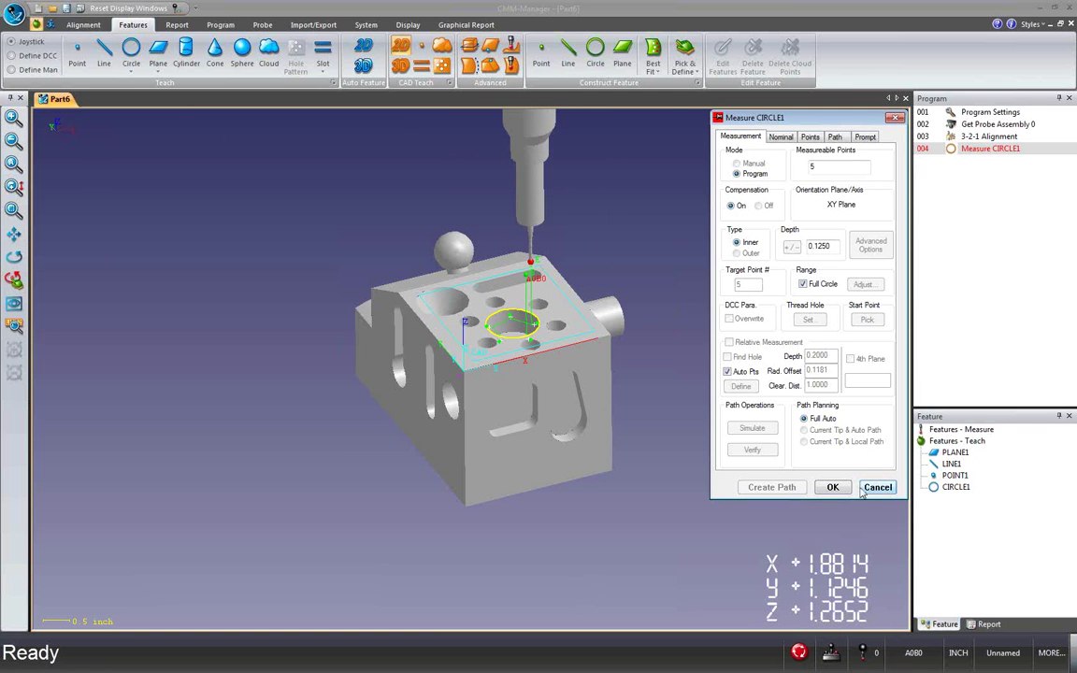
pyautogui.click(832, 487)
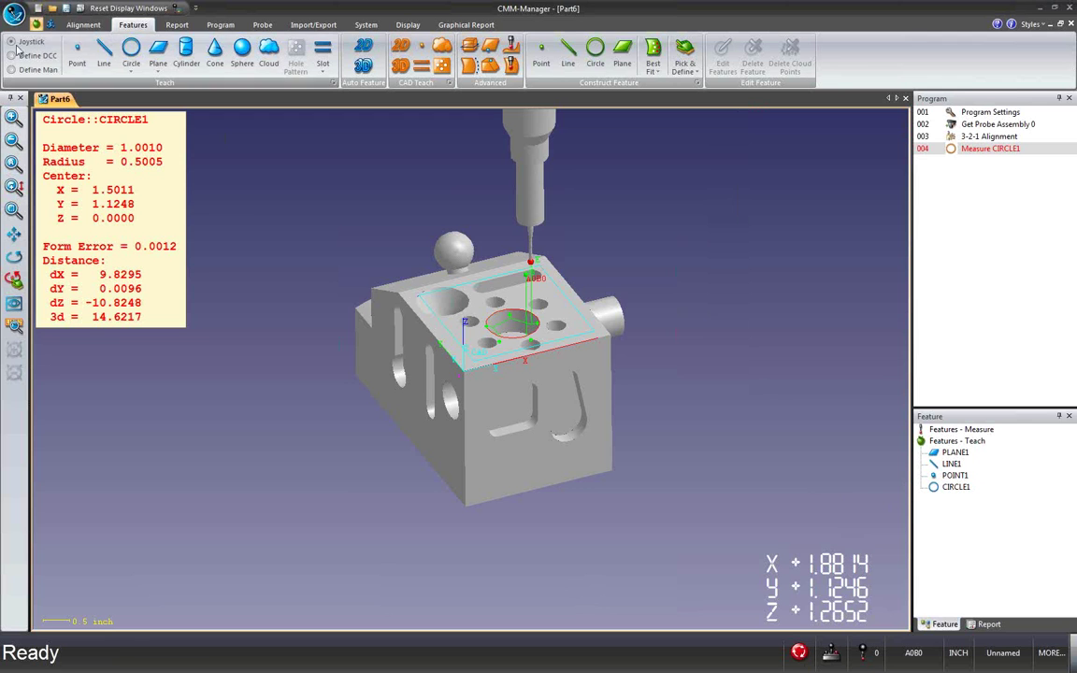
# Create a new part file without saving the changes to Part6.
pyautogui.click(37, 9)
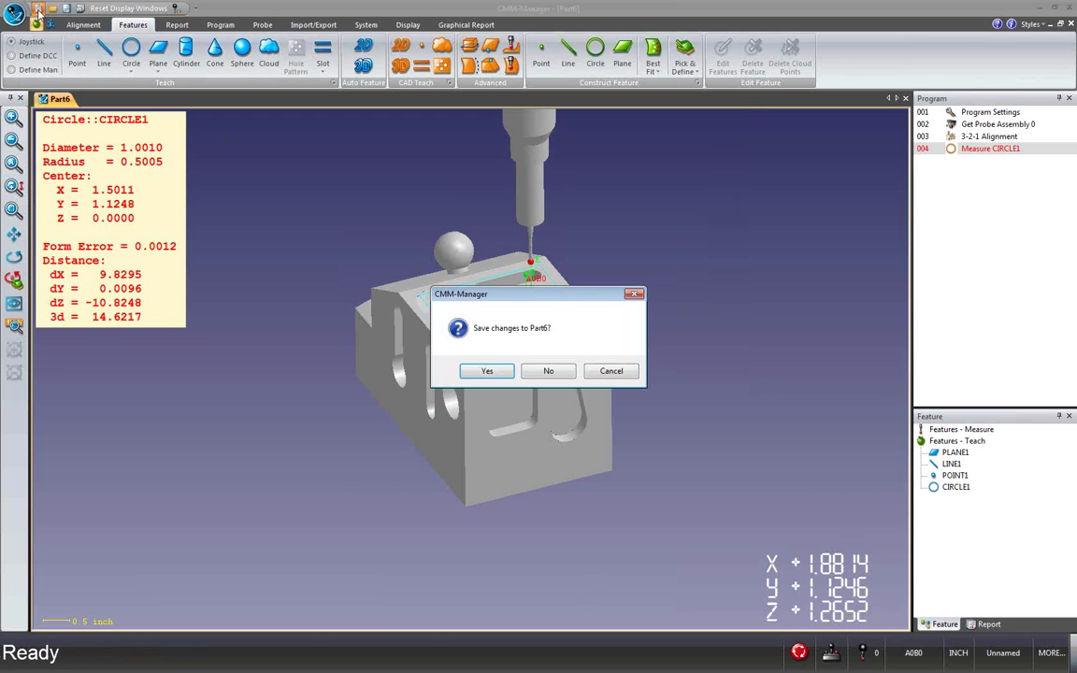
pyautogui.click(552, 372)
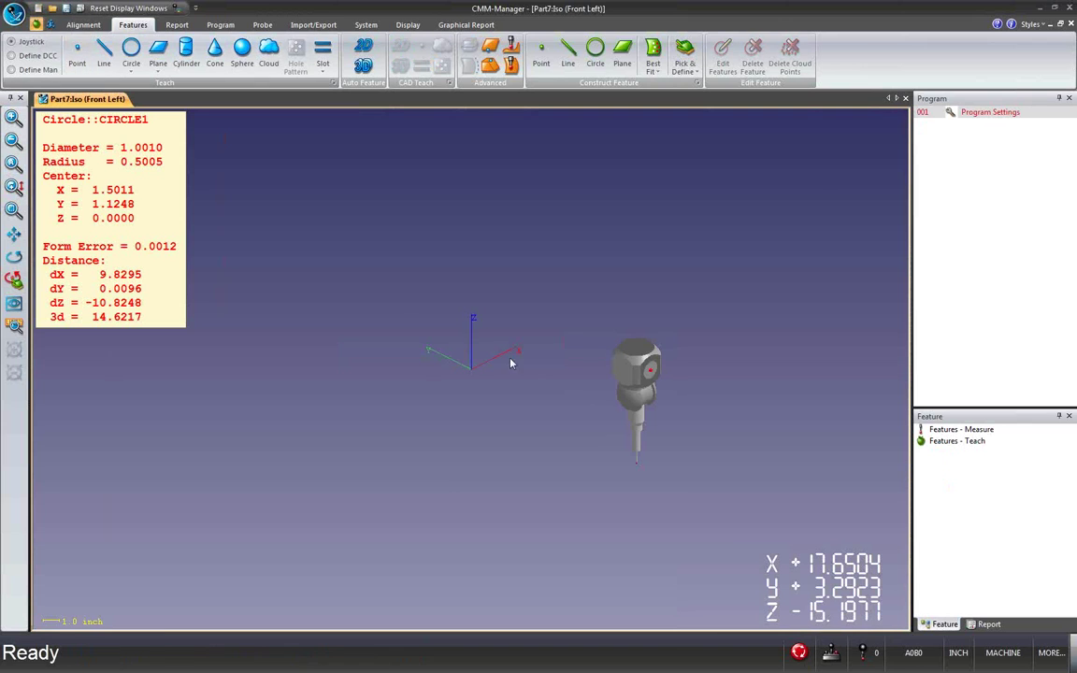
pyautogui.moveTo(509, 361); pyautogui.dragTo(438, 345, button='middle')
pyautogui.scroll(1, 487, 330)
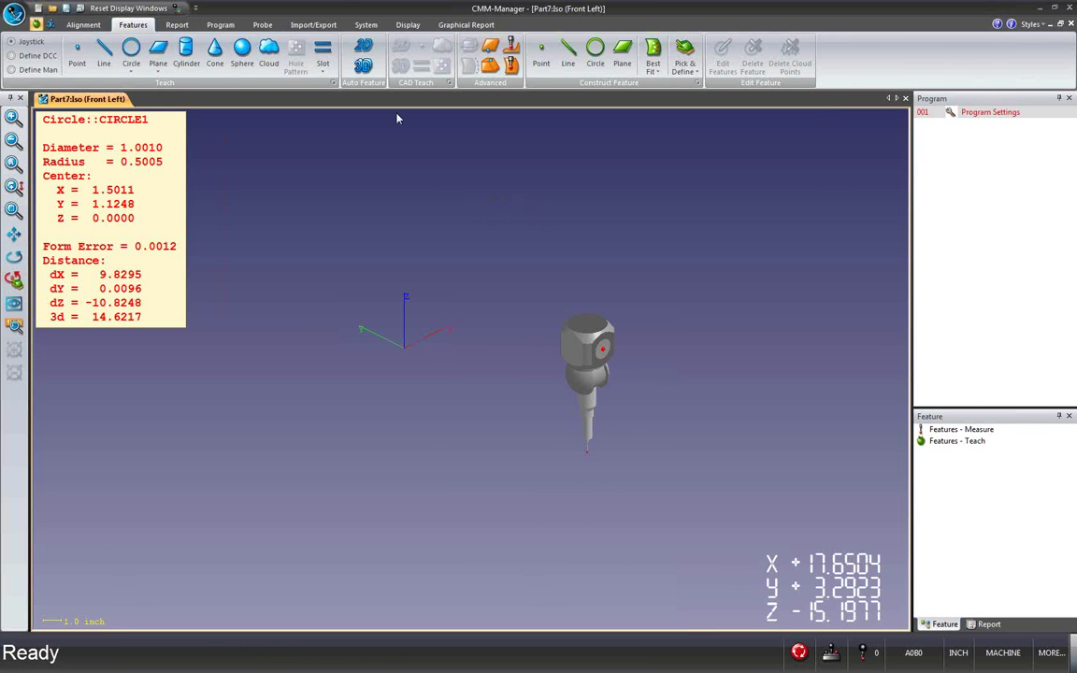
# Import the recently used CAD file training_block_offset.iqcad into the new part.
pyautogui.click(320, 25)
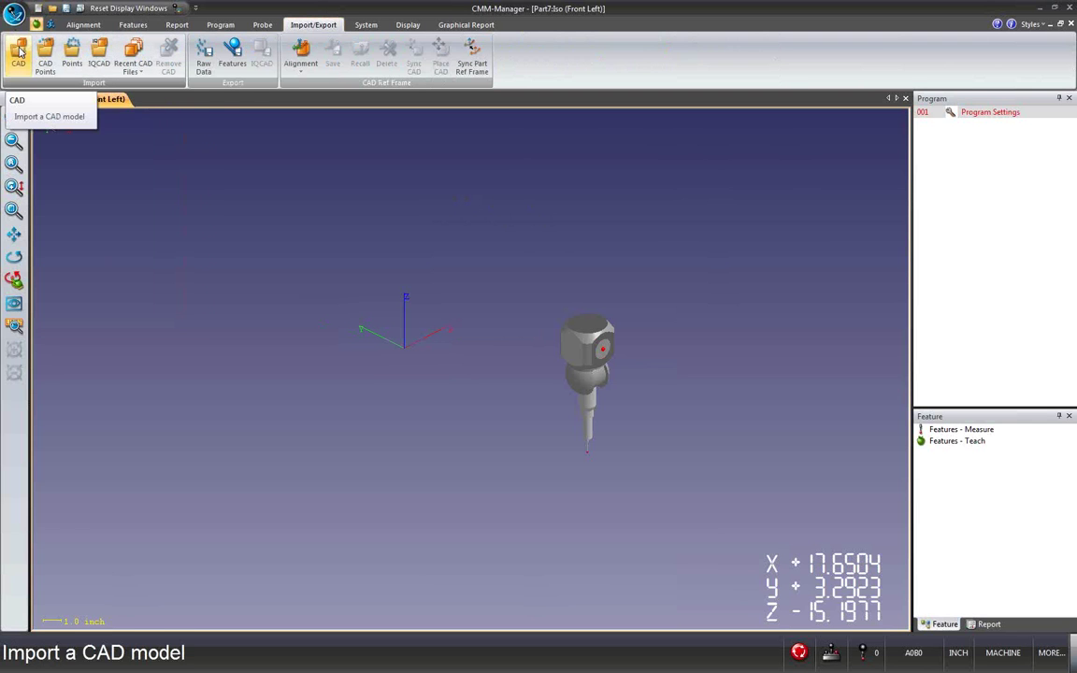
pyautogui.click(133, 58)
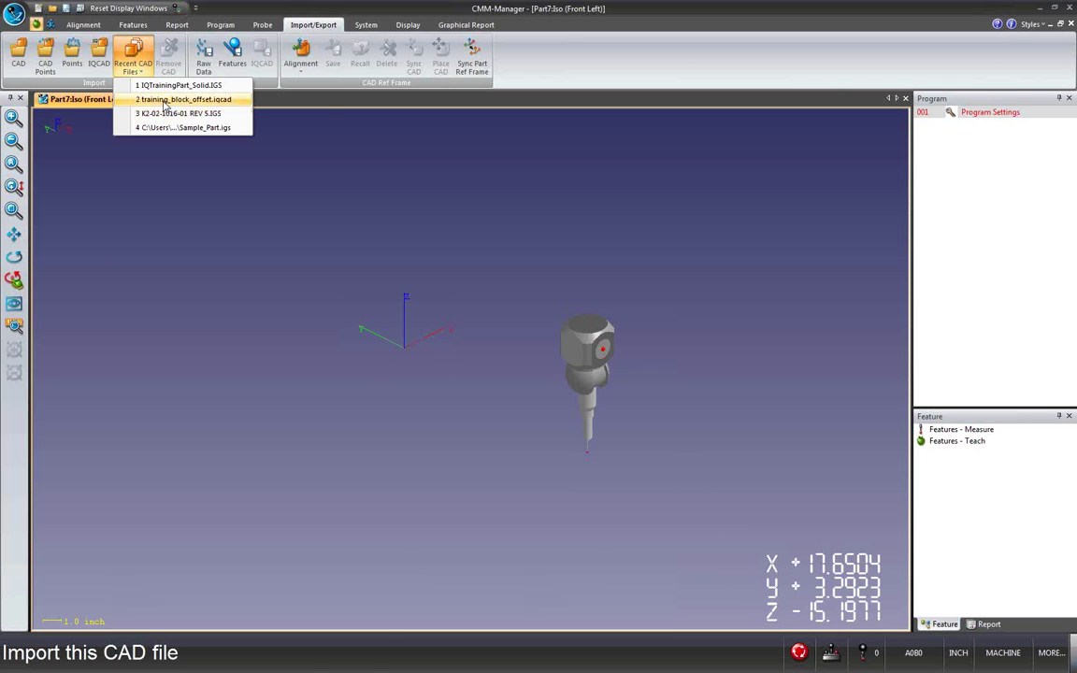
pyautogui.click(165, 103)
pyautogui.moveTo(413, 349); pyautogui.dragTo(440, 285)
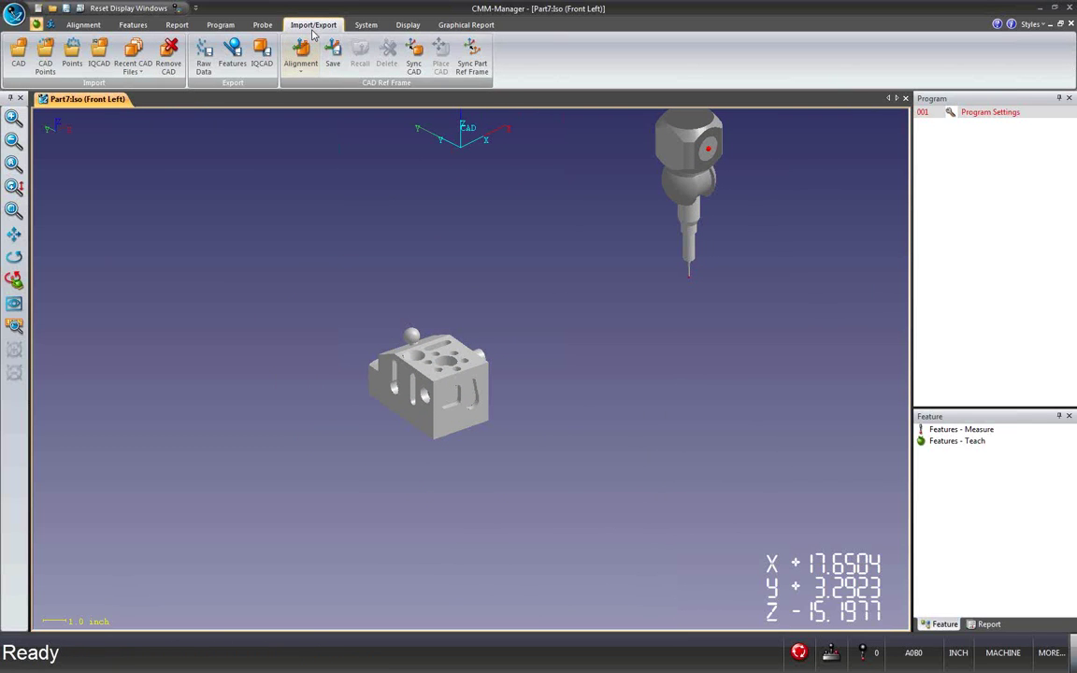
# Level the CAD reference frame to the block's flat upper face containing the hole pattern.
pyautogui.click(300, 57)
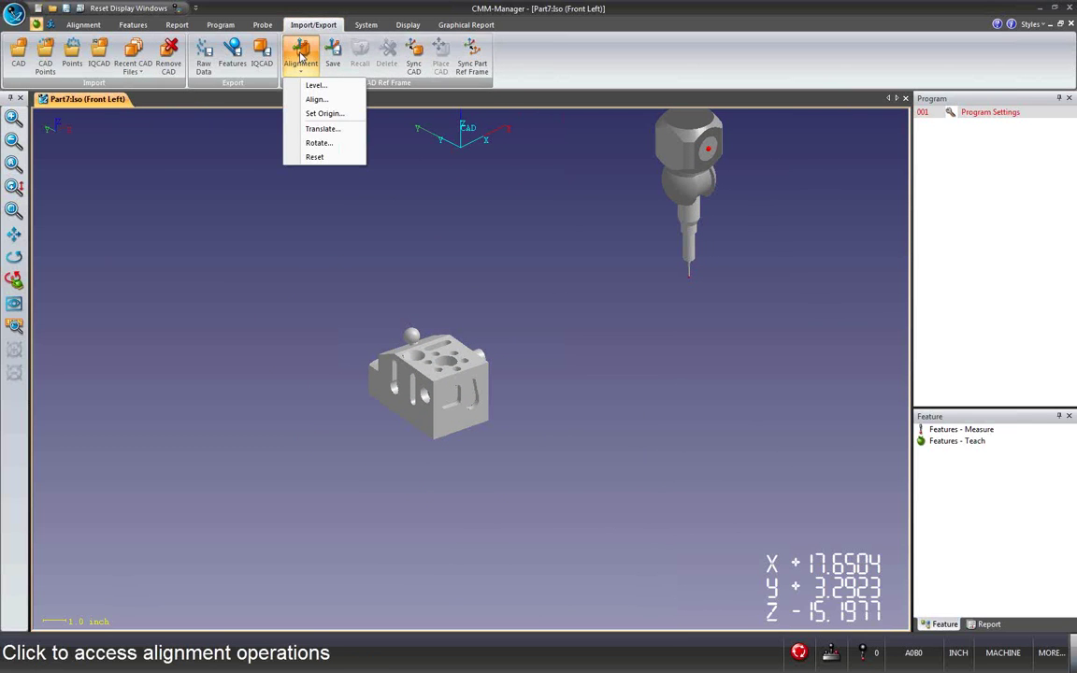
pyautogui.click(313, 85)
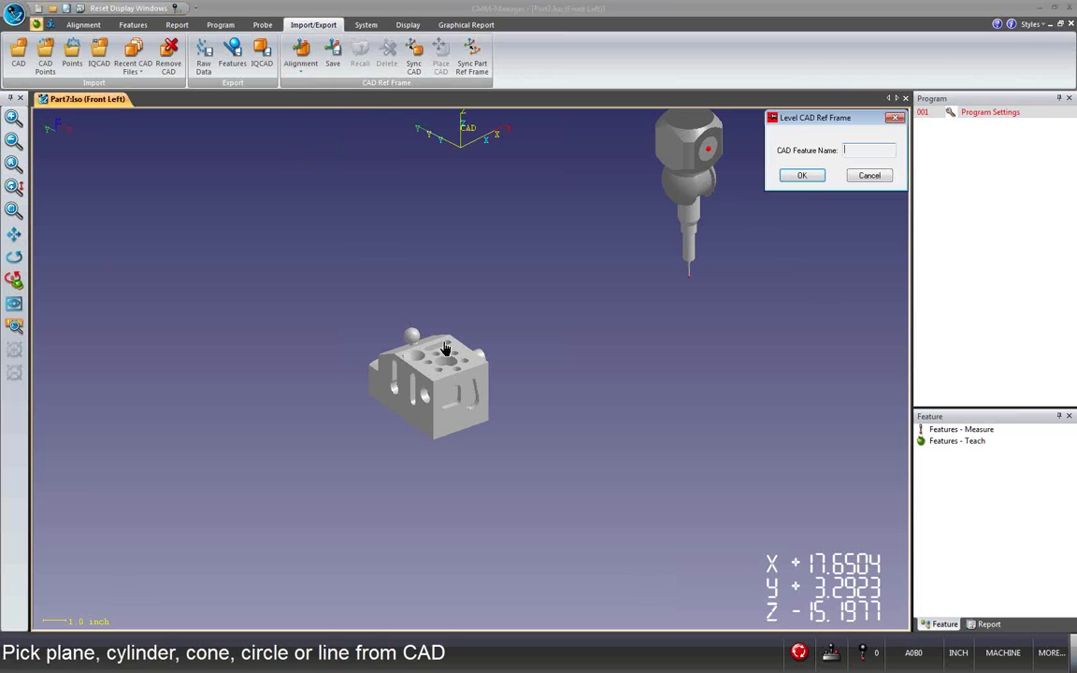
pyautogui.moveTo(438, 361); pyautogui.dragTo(444, 426)
pyautogui.scroll(5, 406, 351)
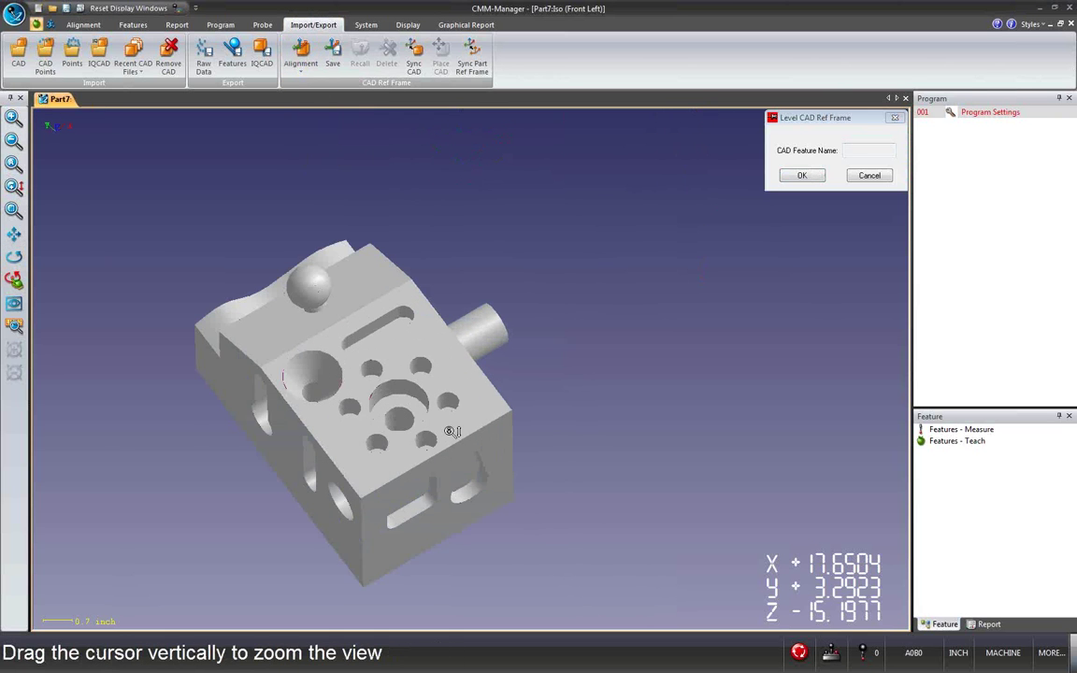
pyautogui.click(396, 372)
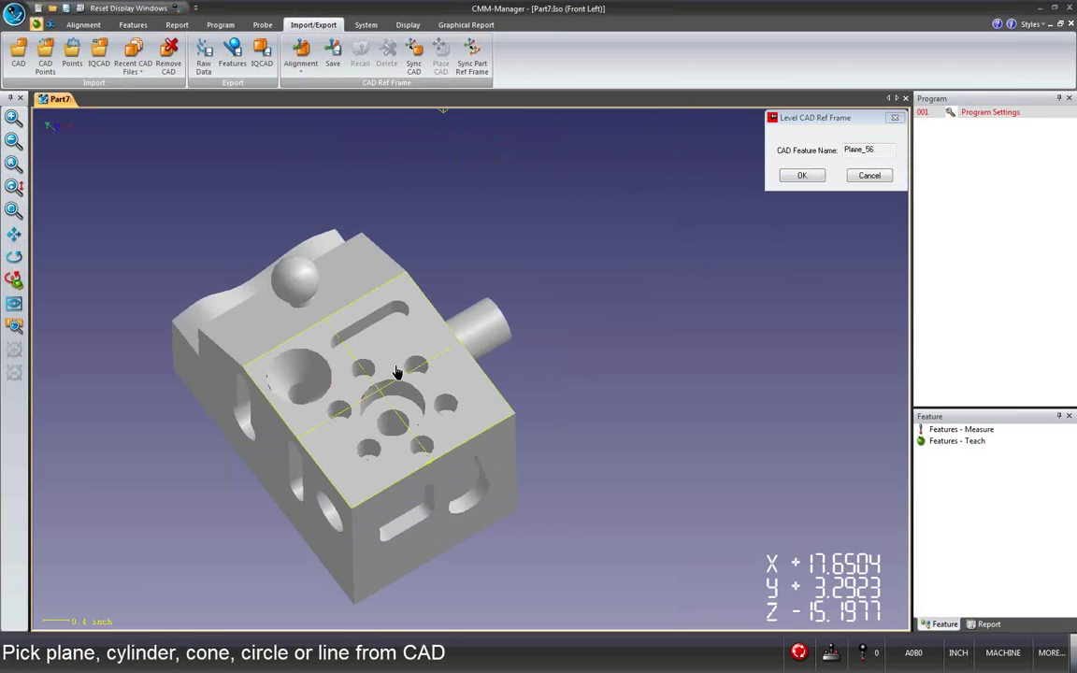
pyautogui.click(814, 178)
# Align the CAD reference frame to the upper front edge line as a single feature in the XY working plane.
pyautogui.click(301, 56)
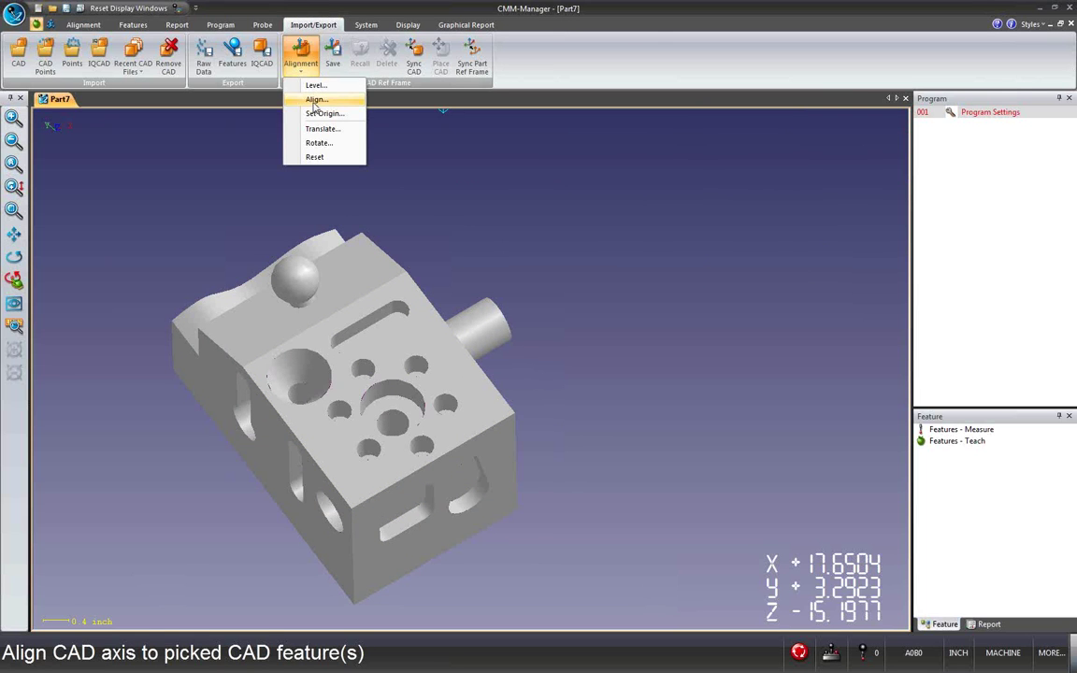
pyautogui.press('Return')
pyautogui.click(452, 454)
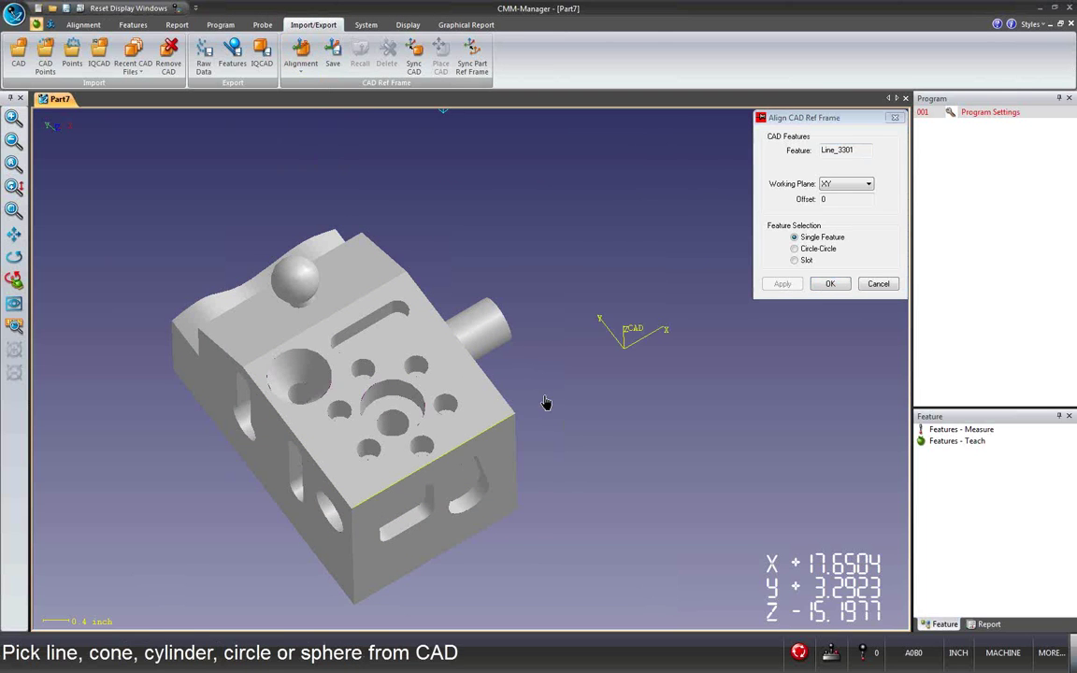
pyautogui.click(828, 285)
# Open the Set Origin operation for the CAD reference frame.
pyautogui.moveTo(374, 411); pyautogui.dragTo(361, 196)
pyautogui.click(300, 56)
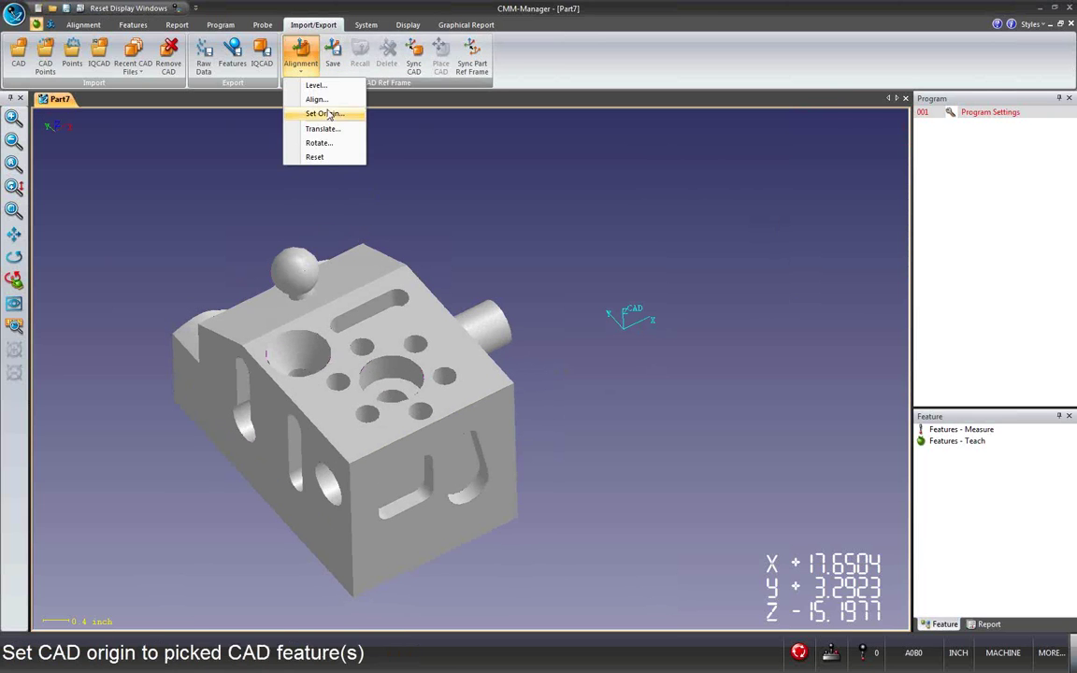
pyautogui.click(329, 114)
# Try a line-line intersection origin, picking the block's upper front edge and the vertical edge at its near corner.
pyautogui.click(799, 214)
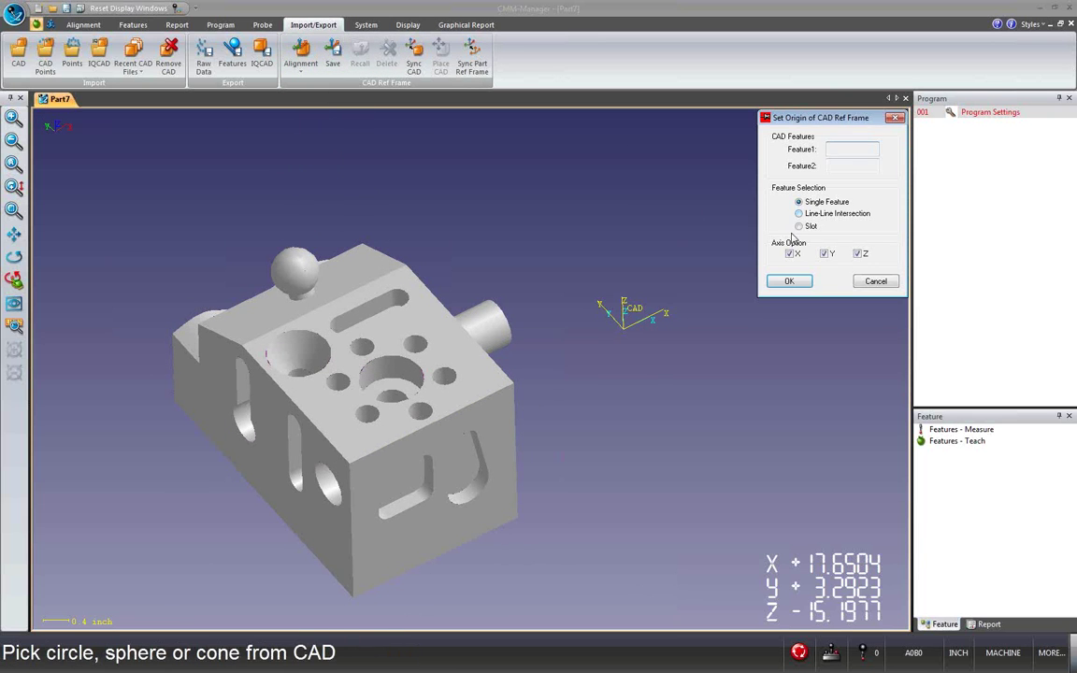
pyautogui.click(384, 449)
pyautogui.click(353, 500)
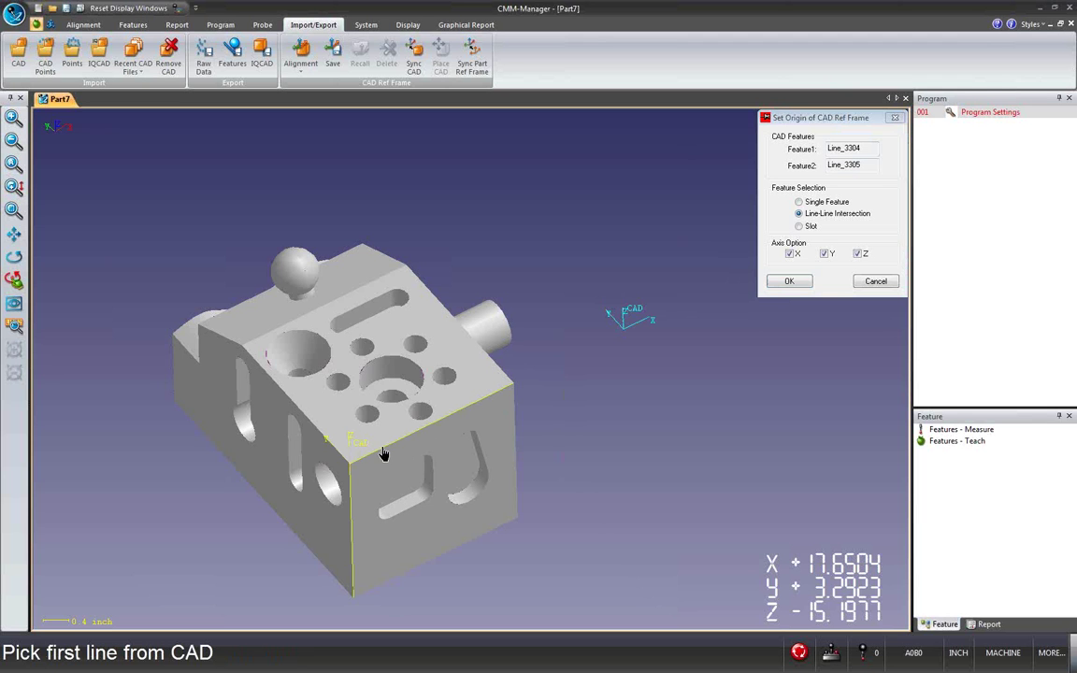
pyautogui.moveTo(382, 460); pyautogui.dragTo(368, 380)
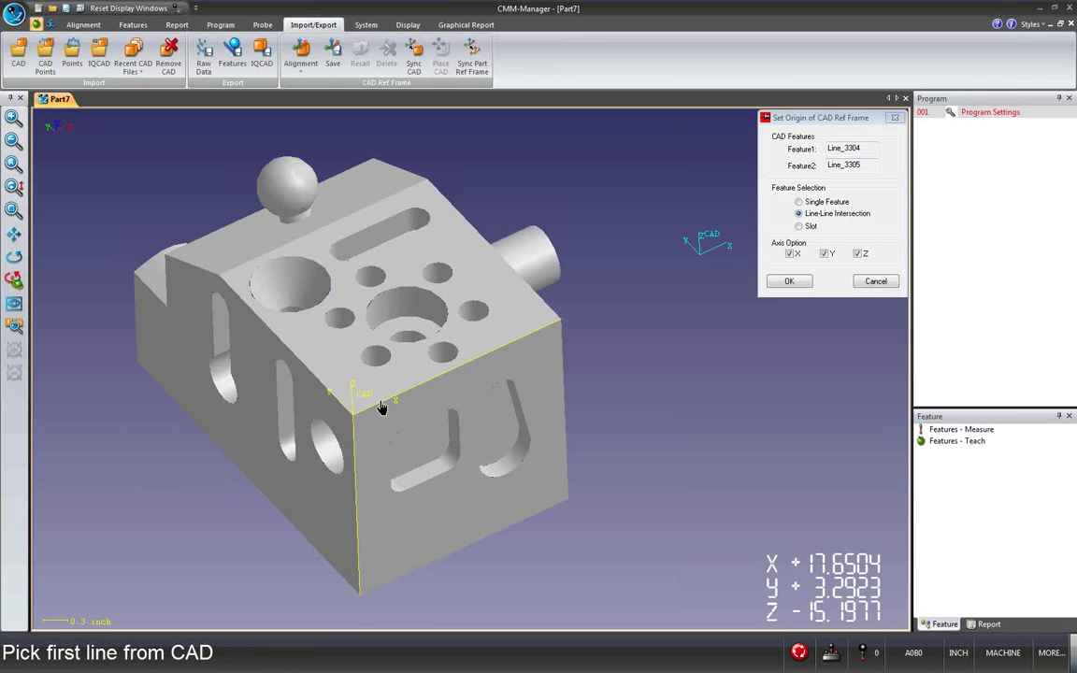
# Set the CAD reference frame origin to the large central hole's upper circle as a single feature on the X, Y and Z axes.
pyautogui.click(809, 203)
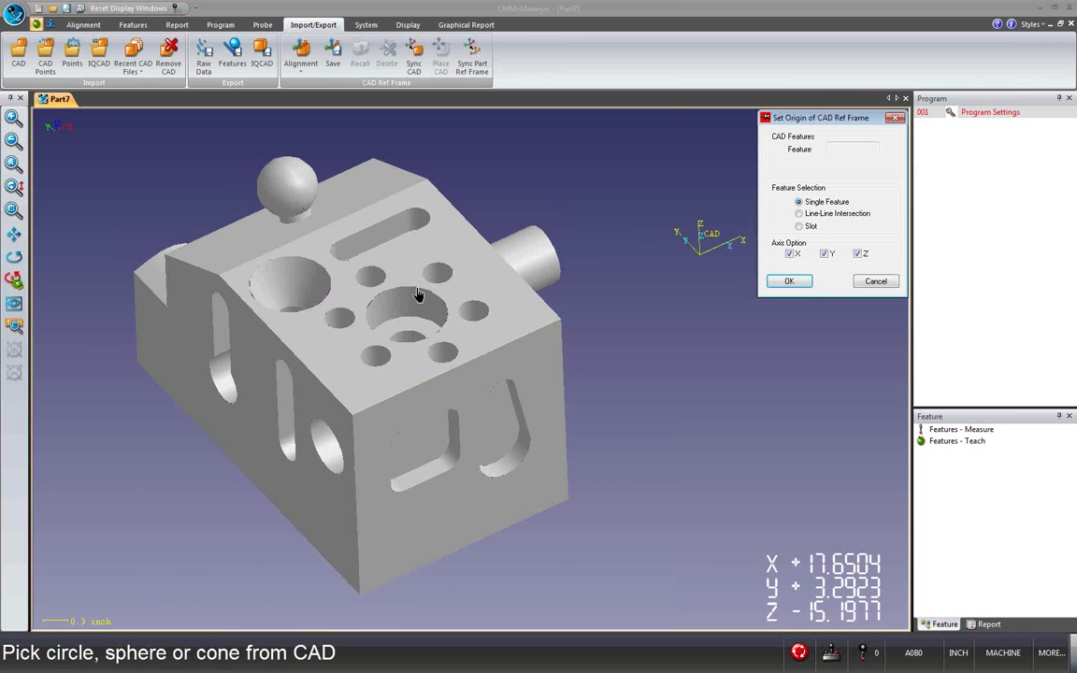
pyautogui.click(390, 304)
pyautogui.moveTo(390, 304); pyautogui.dragTo(421, 319, button='middle')
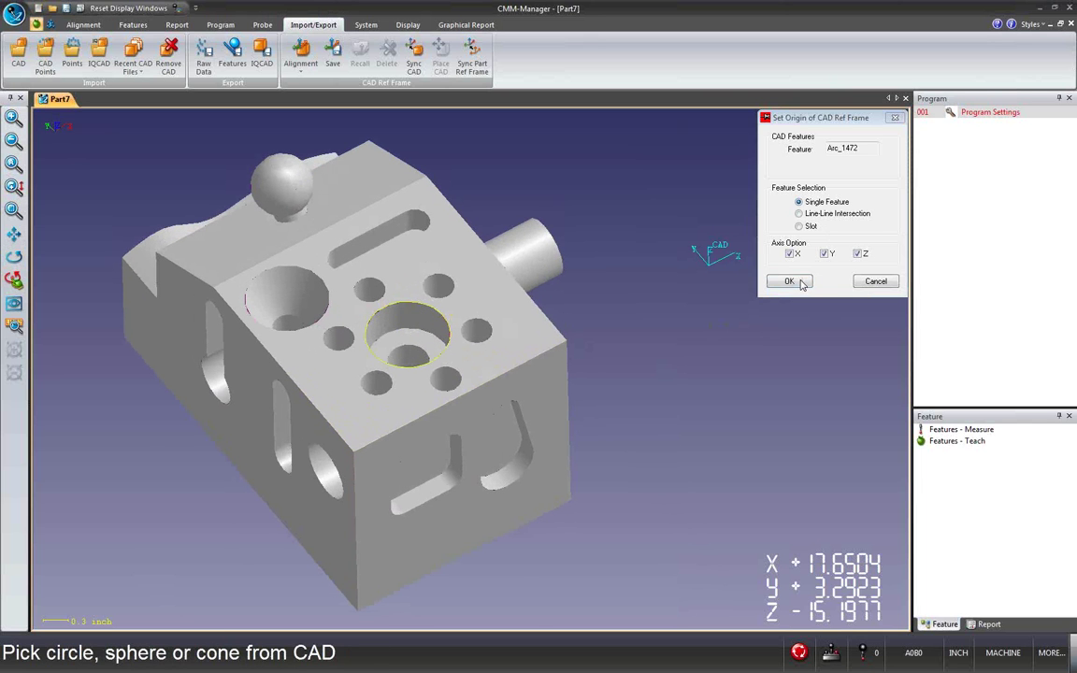
pyautogui.click(772, 281)
# Align the part with a Plane-Line-Circle alignment using 4 plane, 3 line and 4 circle points, with Z and X as the axes.
pyautogui.scroll(-3, 445, 378)
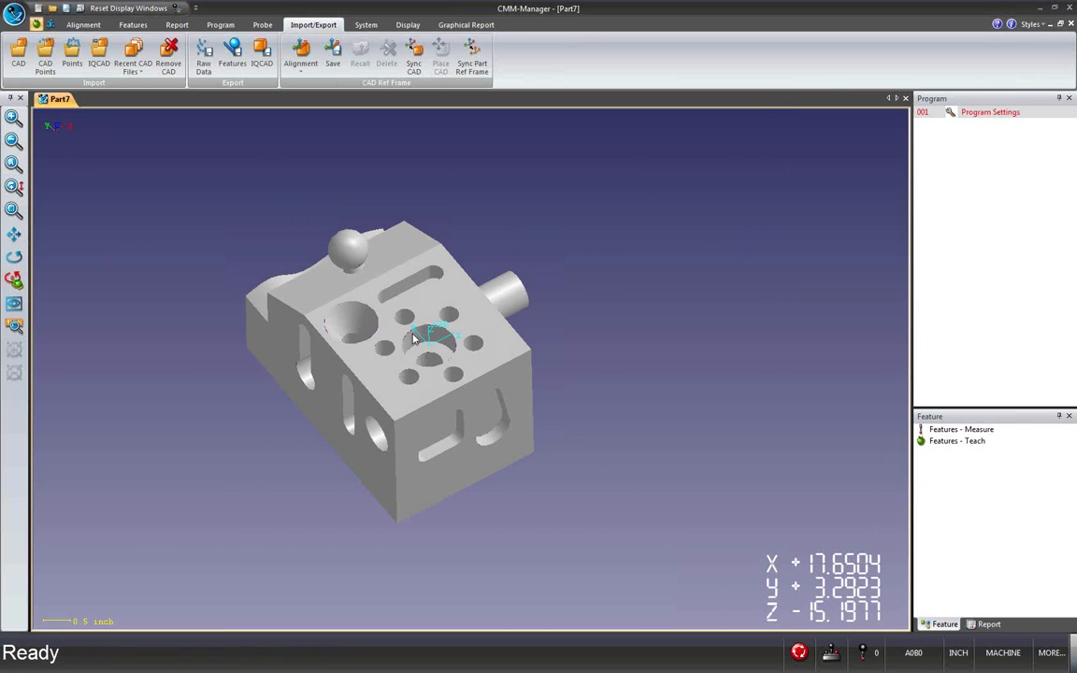
pyautogui.moveTo(470, 370); pyautogui.dragTo(397, 376, button='middle')
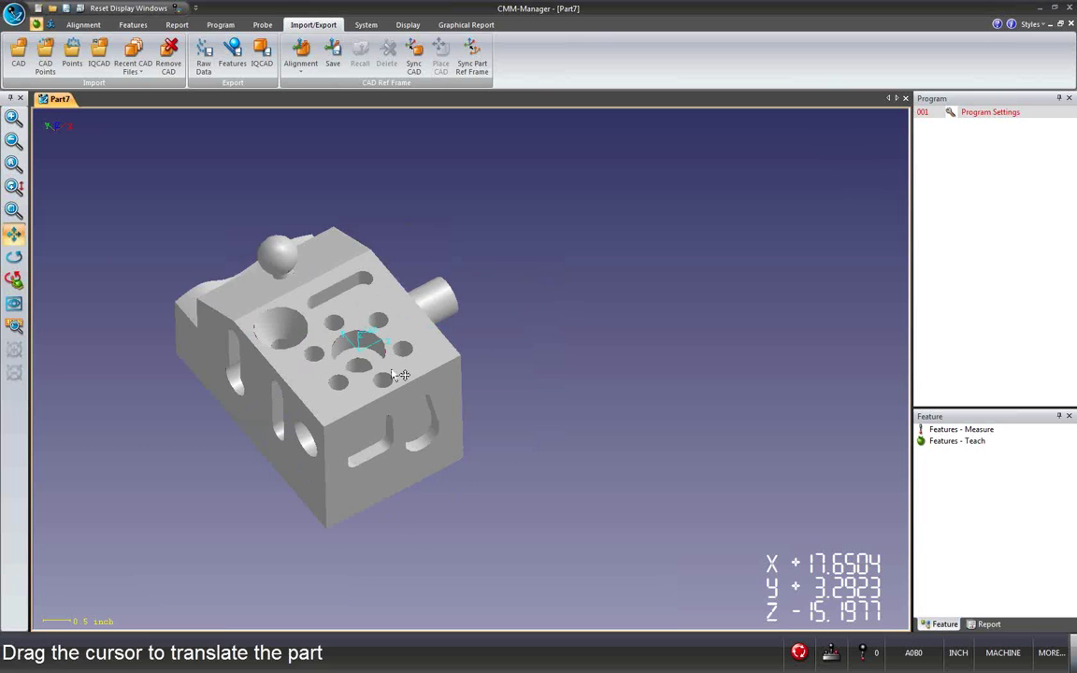
pyautogui.scroll(-2, 448, 366)
pyautogui.scroll(-2, 448, 366)
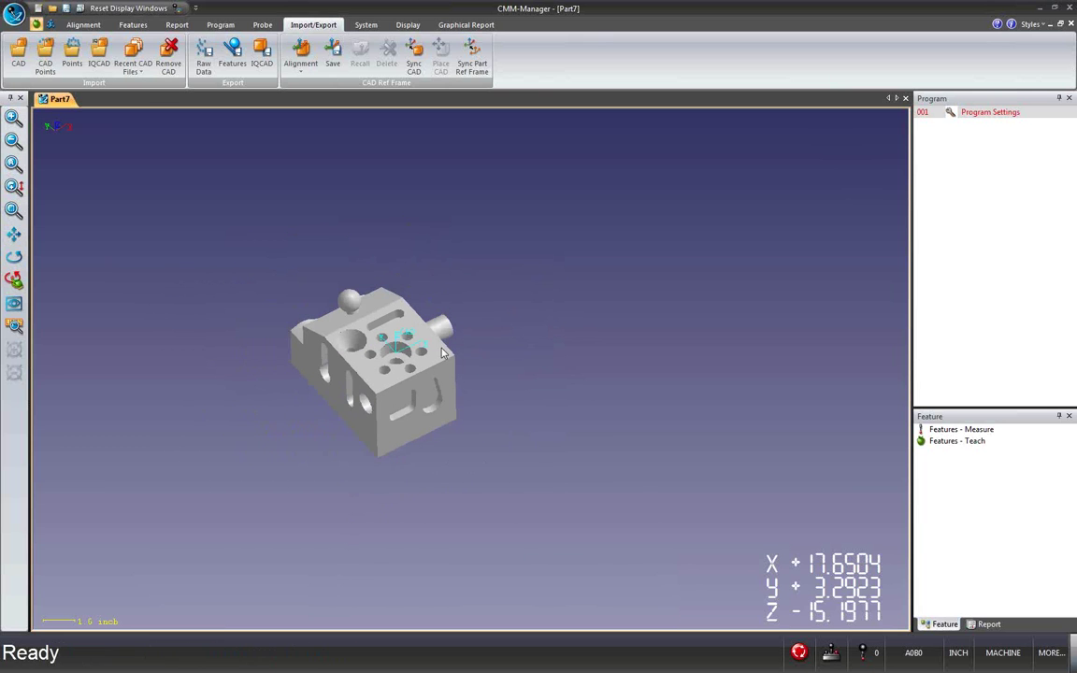
pyautogui.moveTo(451, 380); pyautogui.dragTo(381, 354, button='middle')
pyautogui.moveTo(426, 395); pyautogui.dragTo(377, 367, button='middle')
pyautogui.click(83, 26)
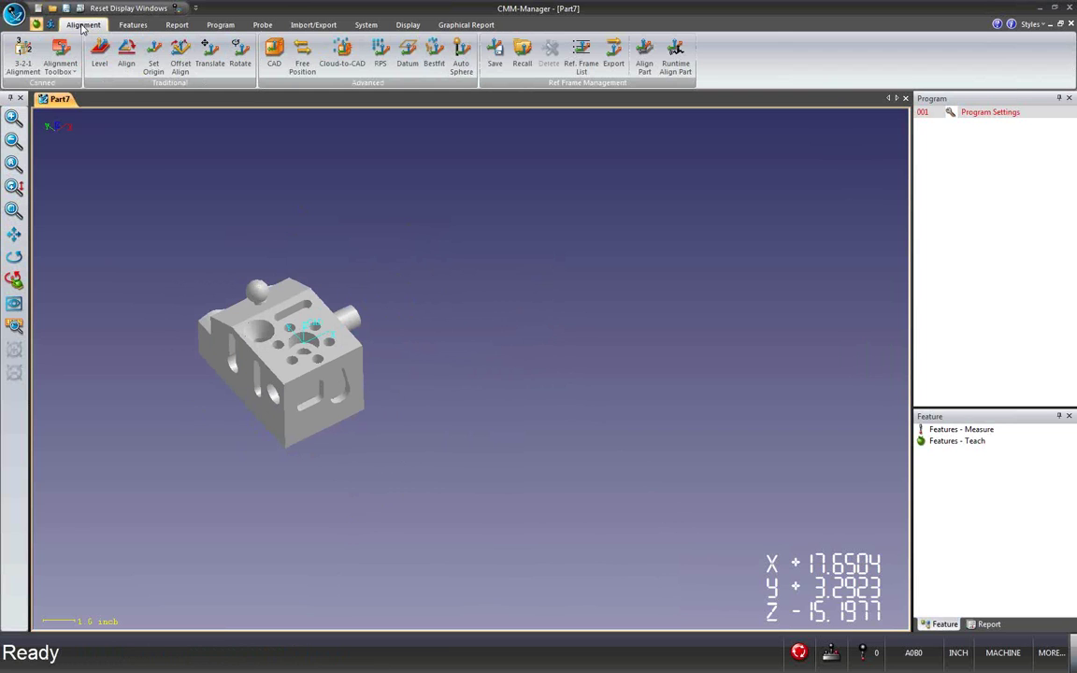
pyautogui.click(57, 64)
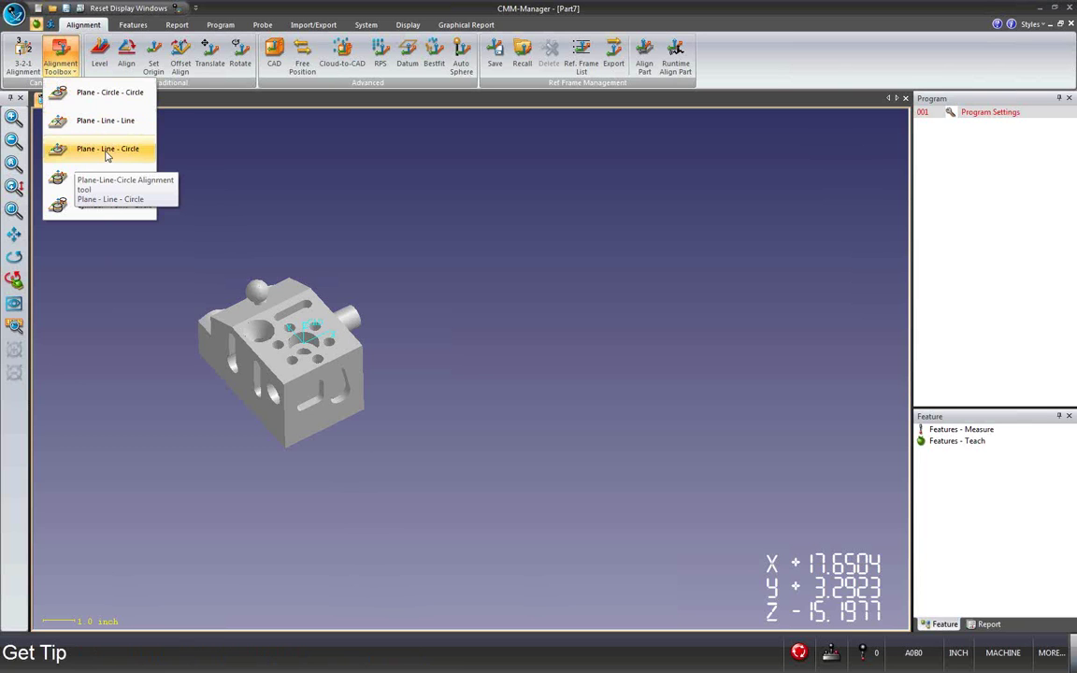
pyautogui.click(106, 150)
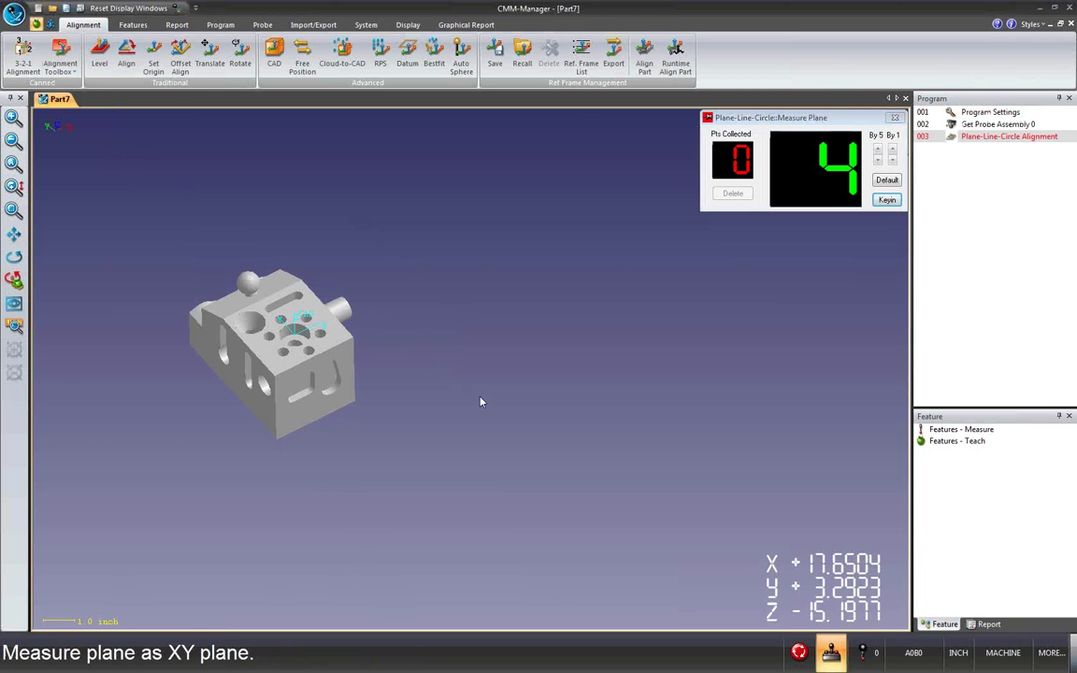
pyautogui.scroll(-3, 481, 374)
pyautogui.moveTo(481, 351); pyautogui.dragTo(490, 403, button='middle')
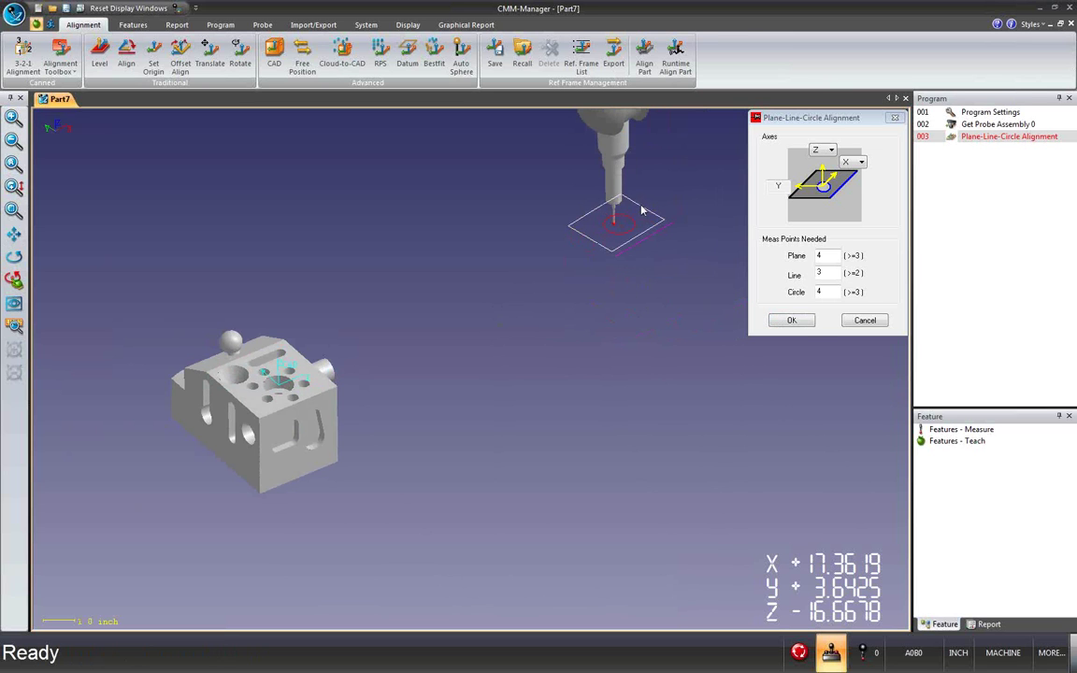
pyautogui.click(792, 321)
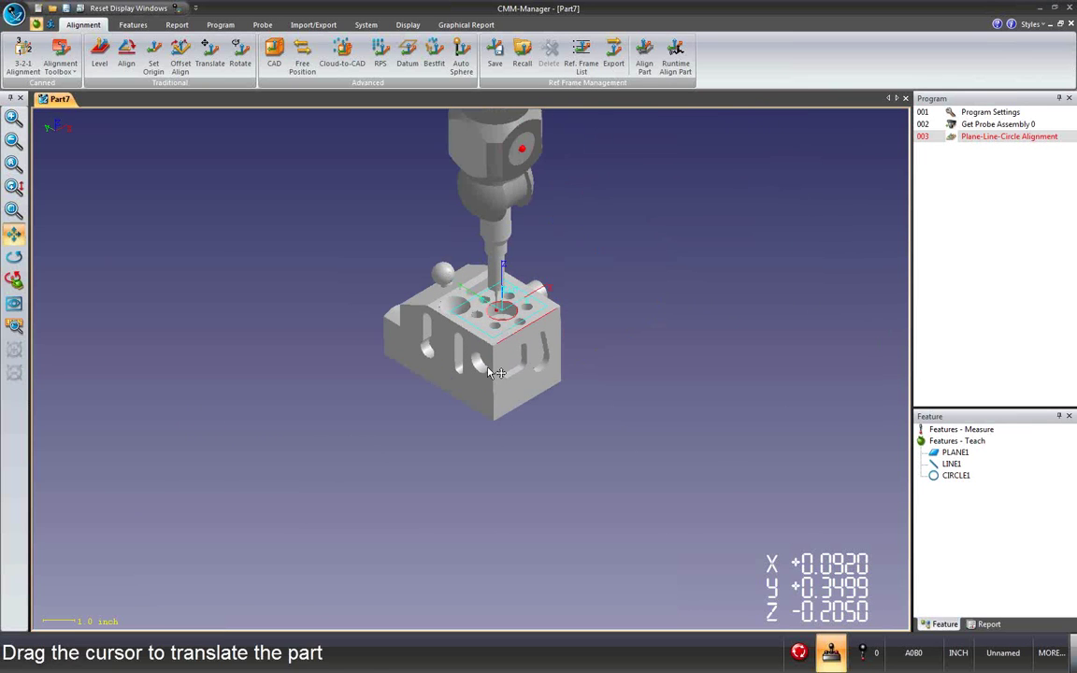
# Add a 5-point programmed circle measurement for the small pattern hole near the slot and conical hole, picked as a 2D CAD feature.
pyautogui.scroll(3, 485, 327)
pyautogui.moveTo(486, 323); pyautogui.dragTo(488, 316, button='middle')
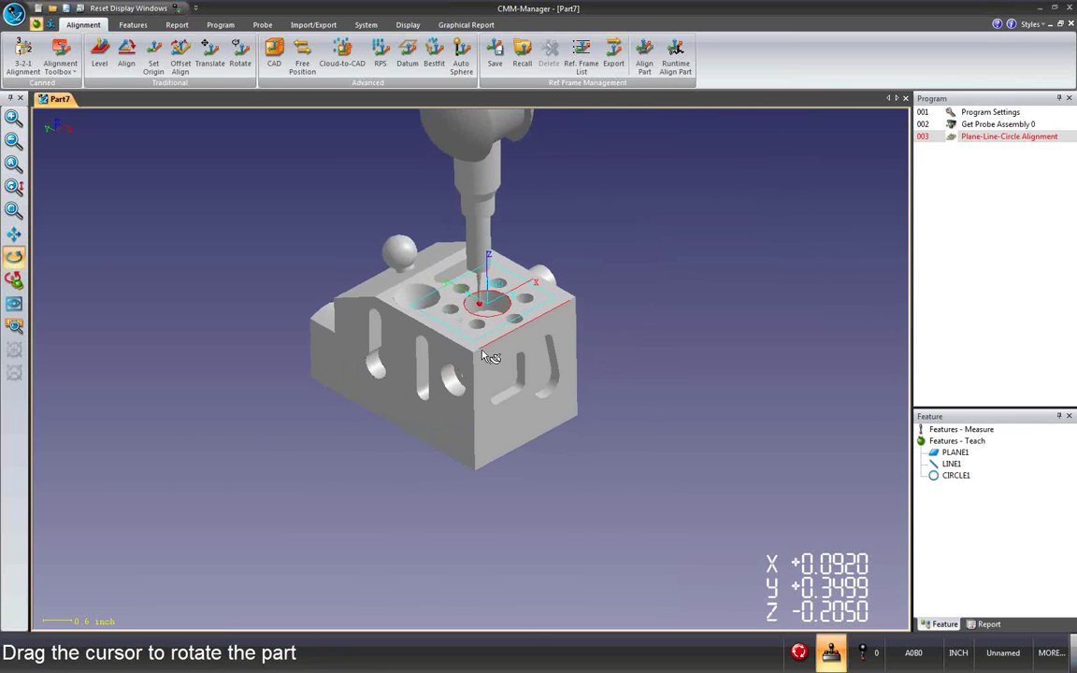
pyautogui.scroll(2, 490, 310)
pyautogui.scroll(1, 490, 311)
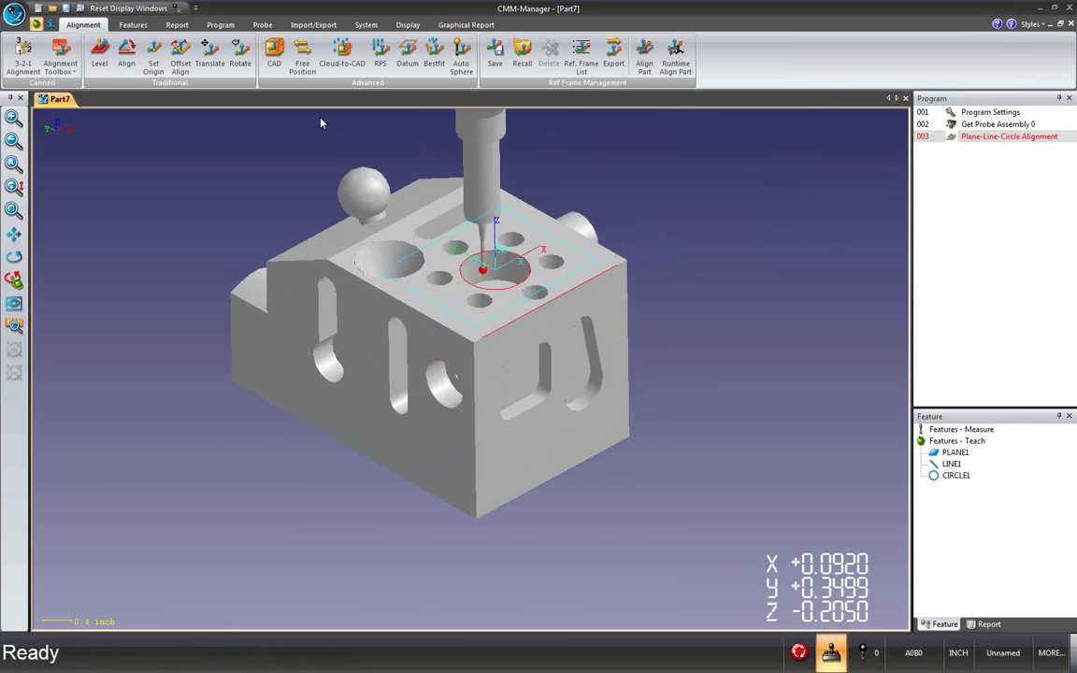
pyautogui.click(132, 25)
pyautogui.click(401, 45)
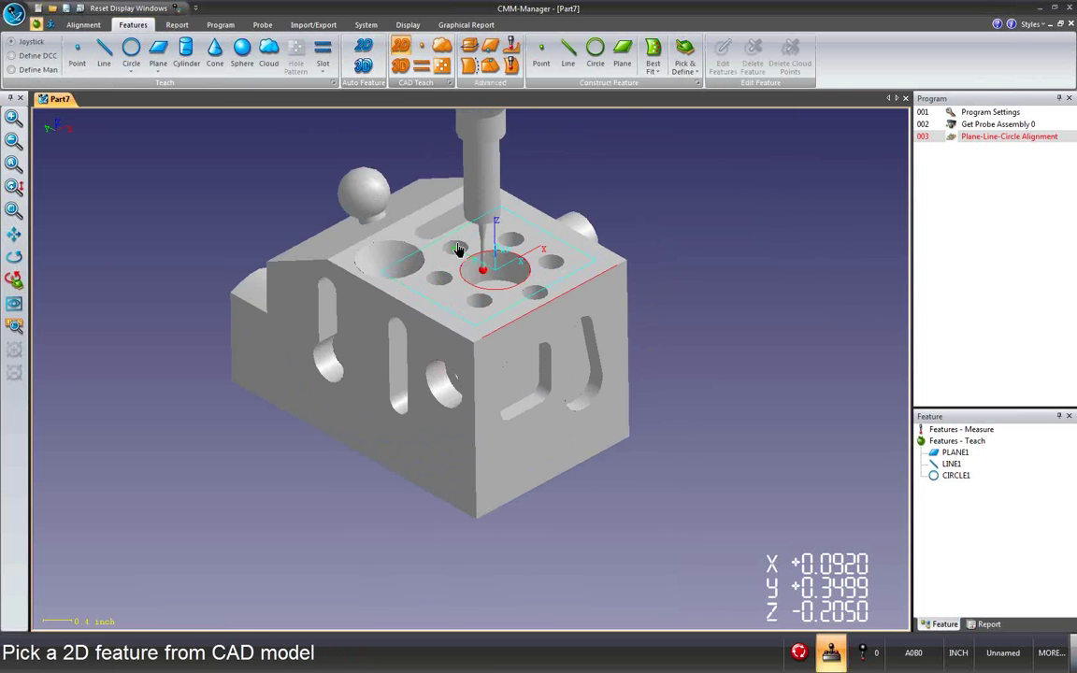
pyautogui.click(456, 252)
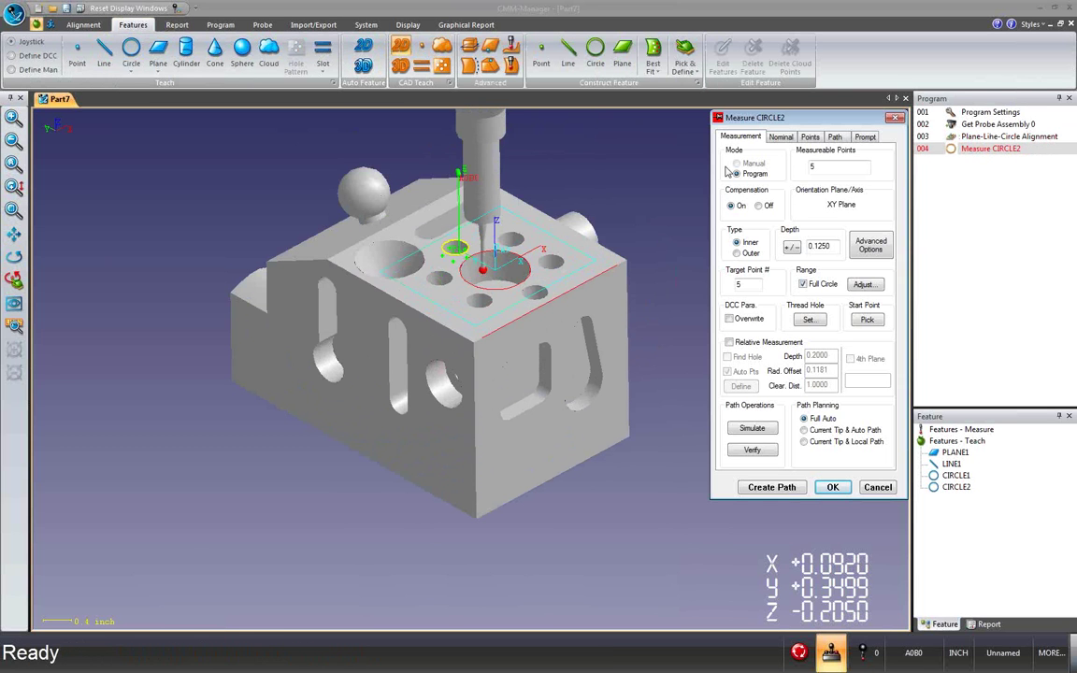
pyautogui.click(832, 487)
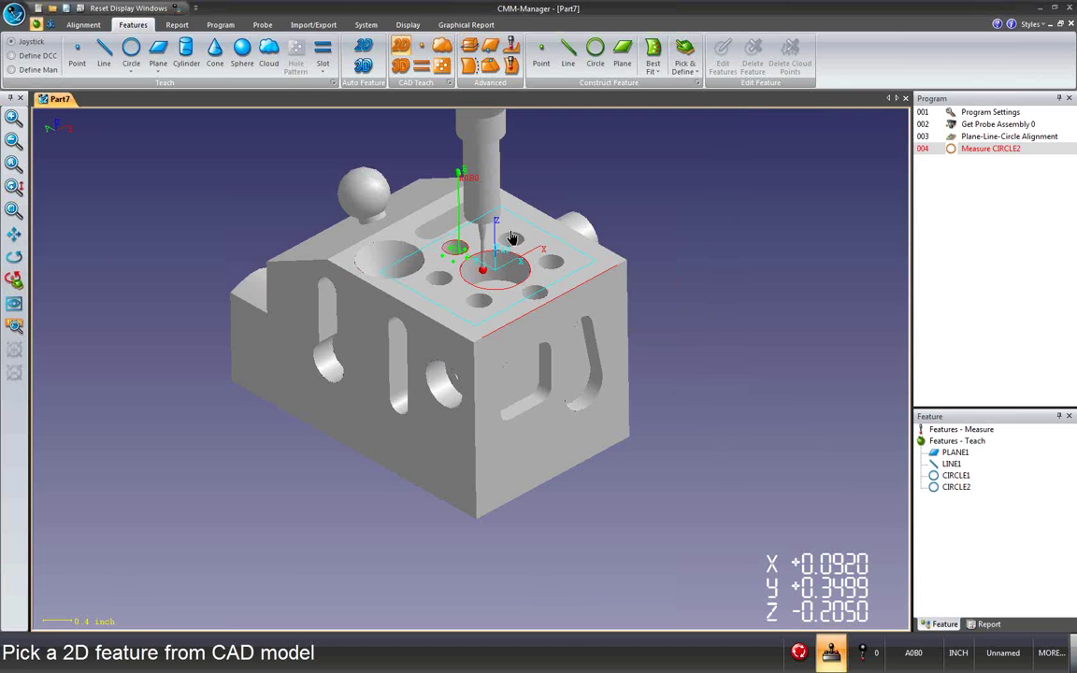
# Add 5-point programmed circle measurements for the next two small holes clockwise around the large central hole.
pyautogui.click(510, 241)
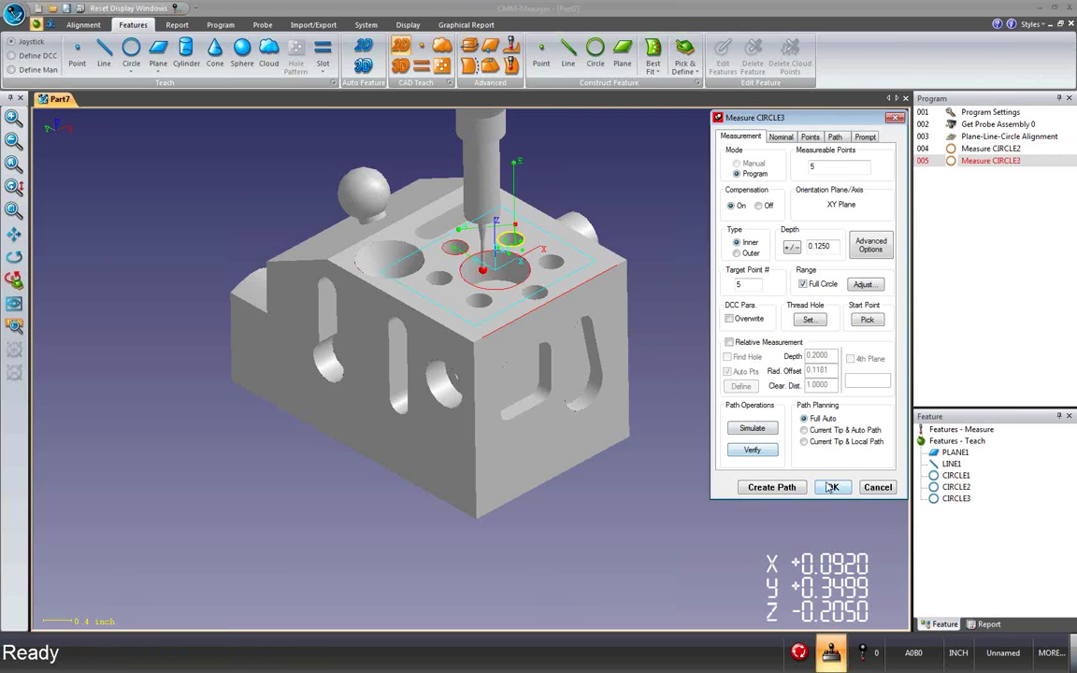
pyautogui.press('Return')
pyautogui.click(543, 266)
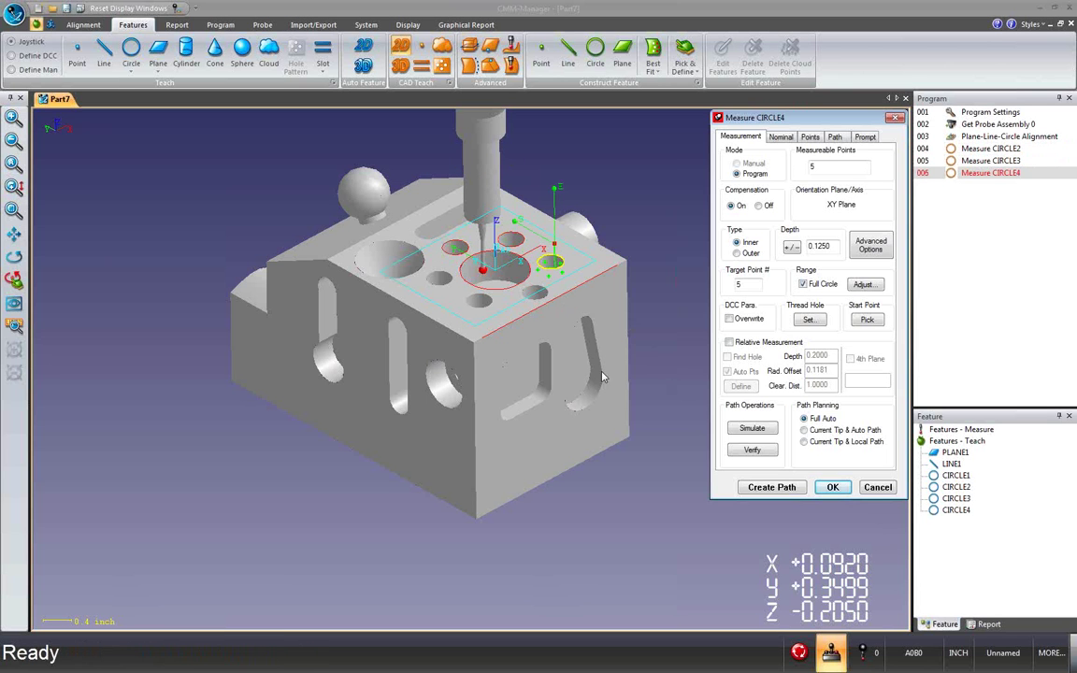
pyautogui.click(832, 487)
pyautogui.scroll(-2, 470, 381)
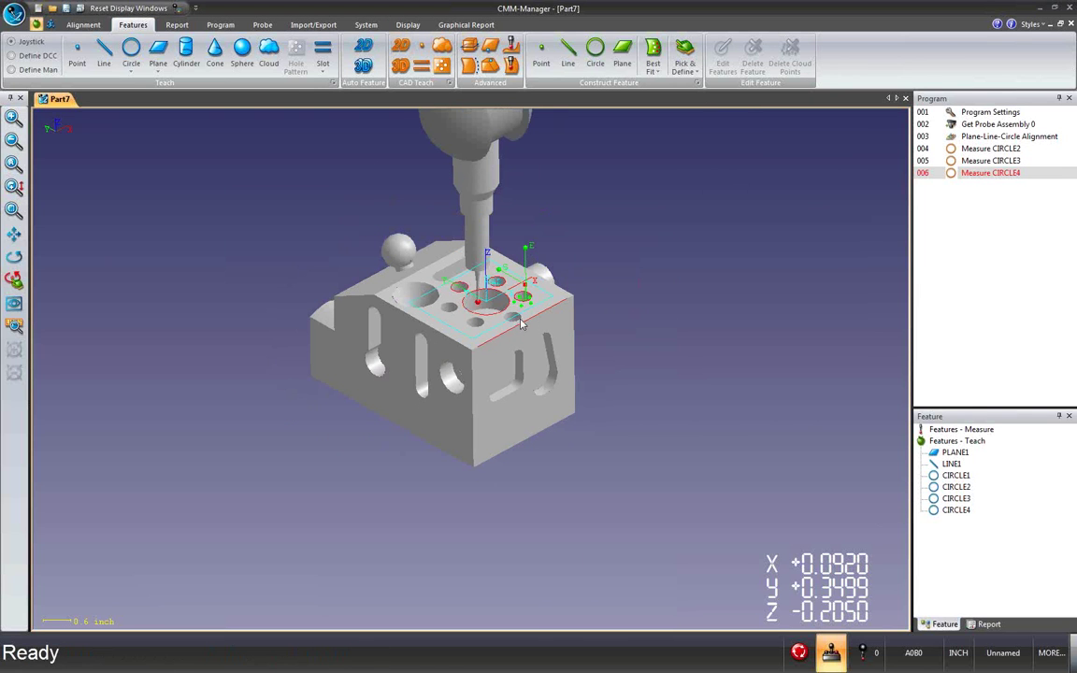
# Start a new part without saving Part7 and import the block model from the recent CAD files.
pyautogui.click(37, 8)
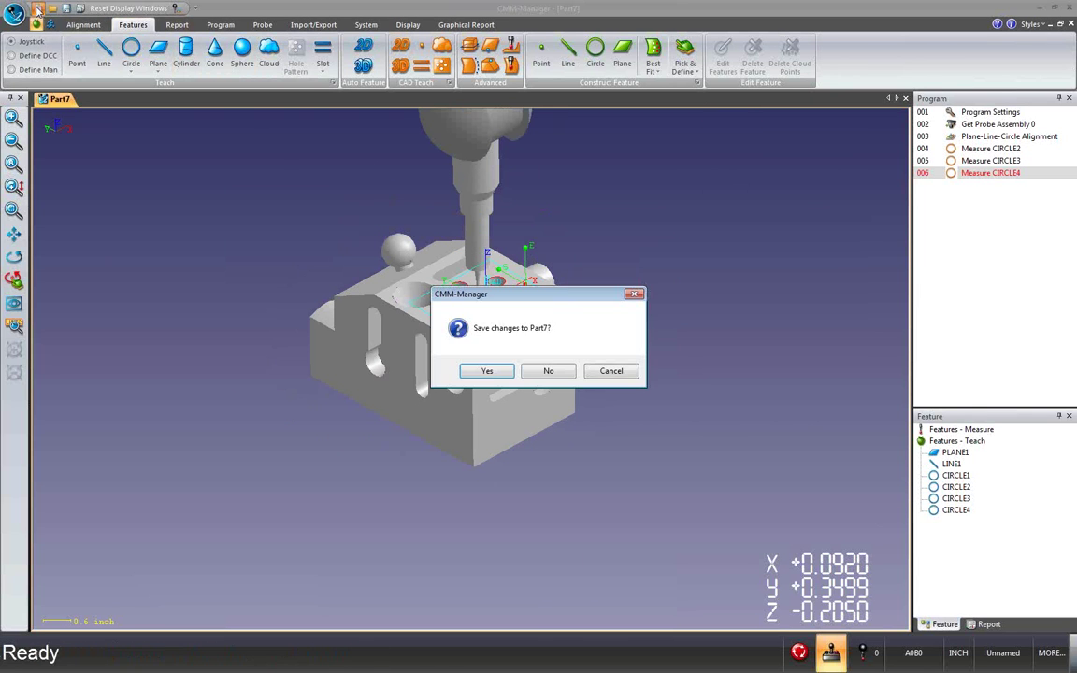
pyautogui.click(547, 371)
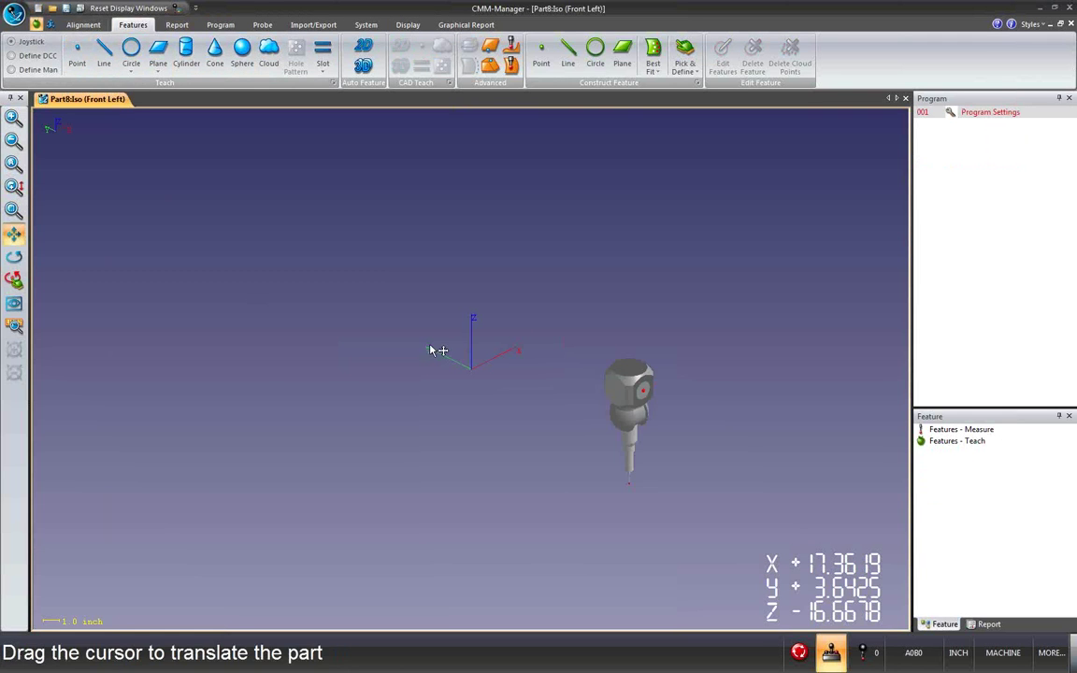
pyautogui.moveTo(433, 349); pyautogui.dragTo(334, 303, button='right')
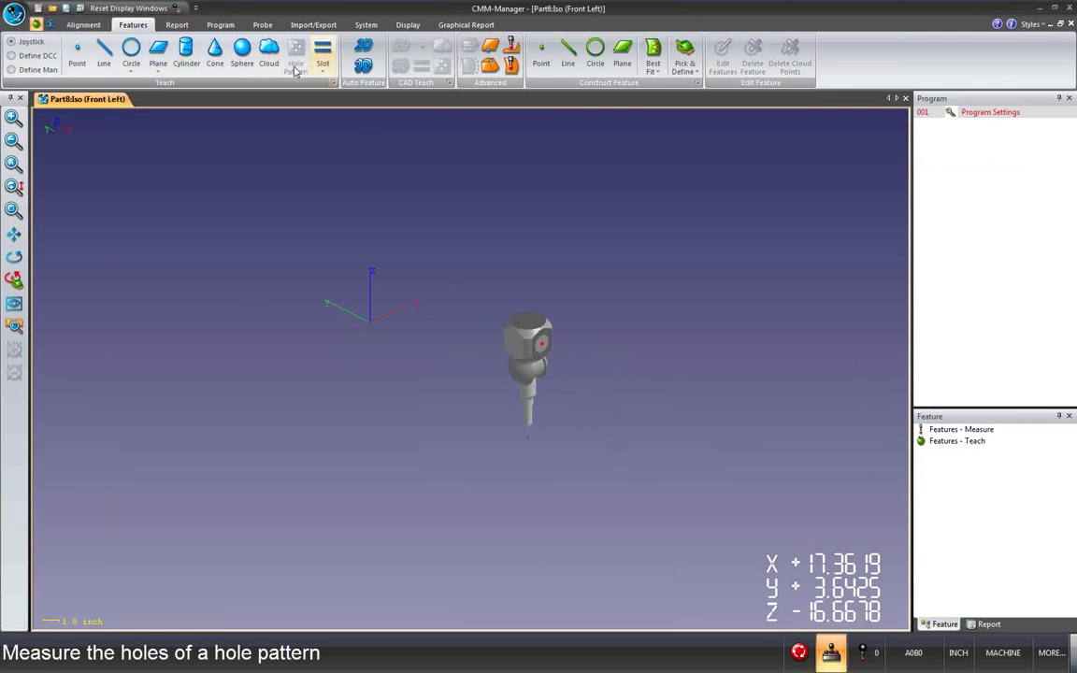
pyautogui.click(325, 28)
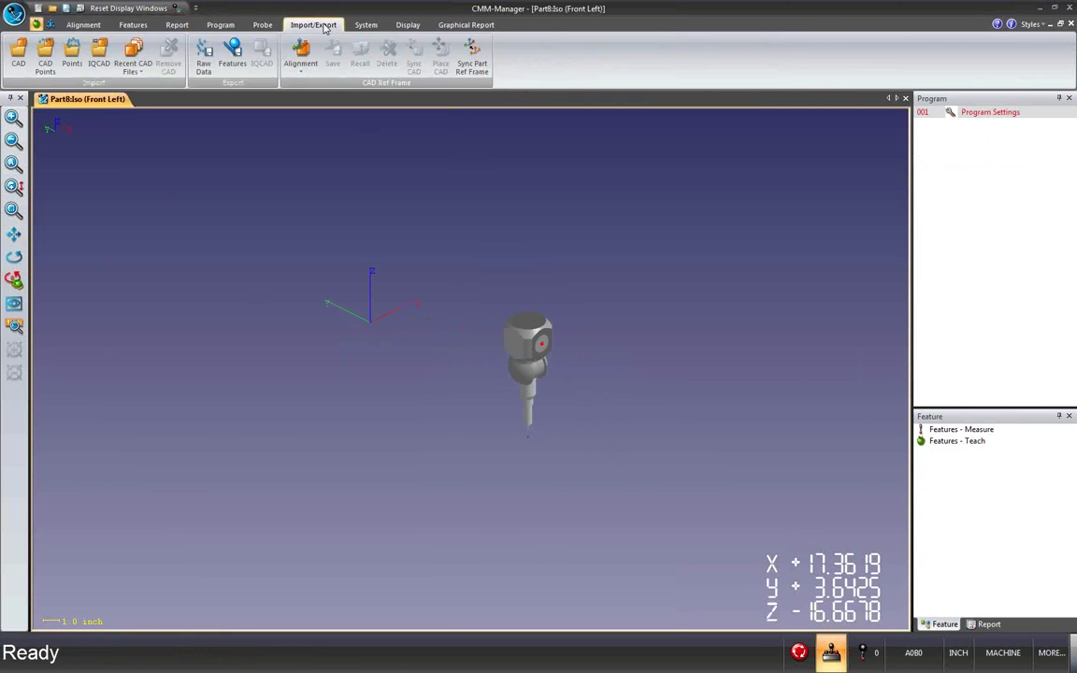
pyautogui.click(139, 64)
pyautogui.click(176, 86)
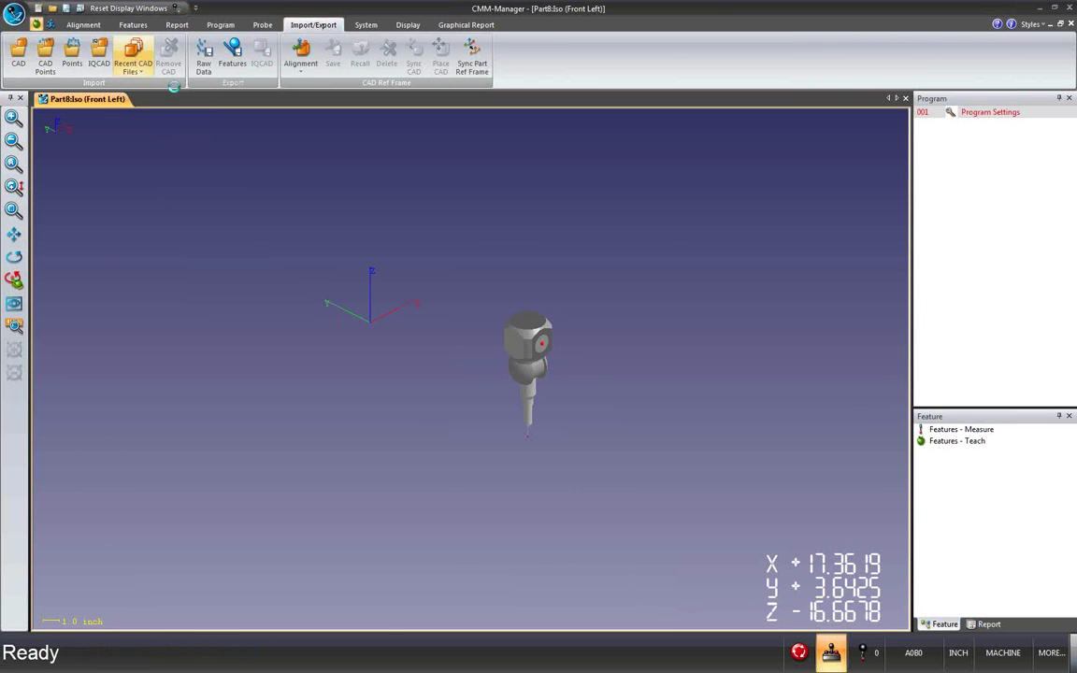
pyautogui.moveTo(349, 350); pyautogui.dragTo(437, 328, button='middle')
pyautogui.click(300, 56)
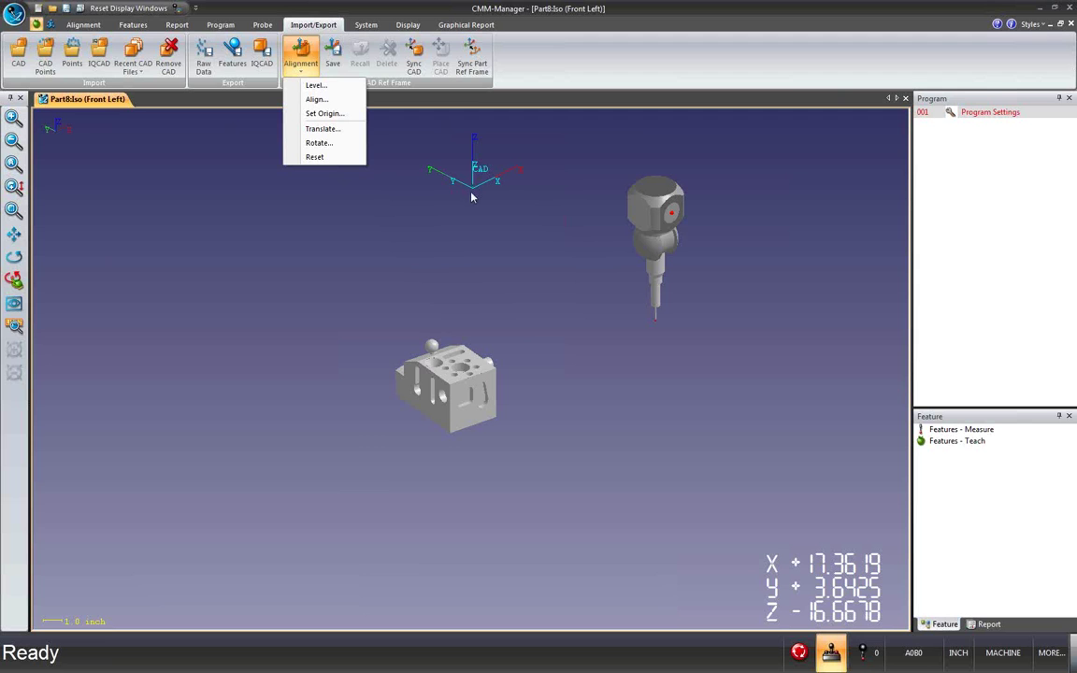
pyautogui.click(329, 271)
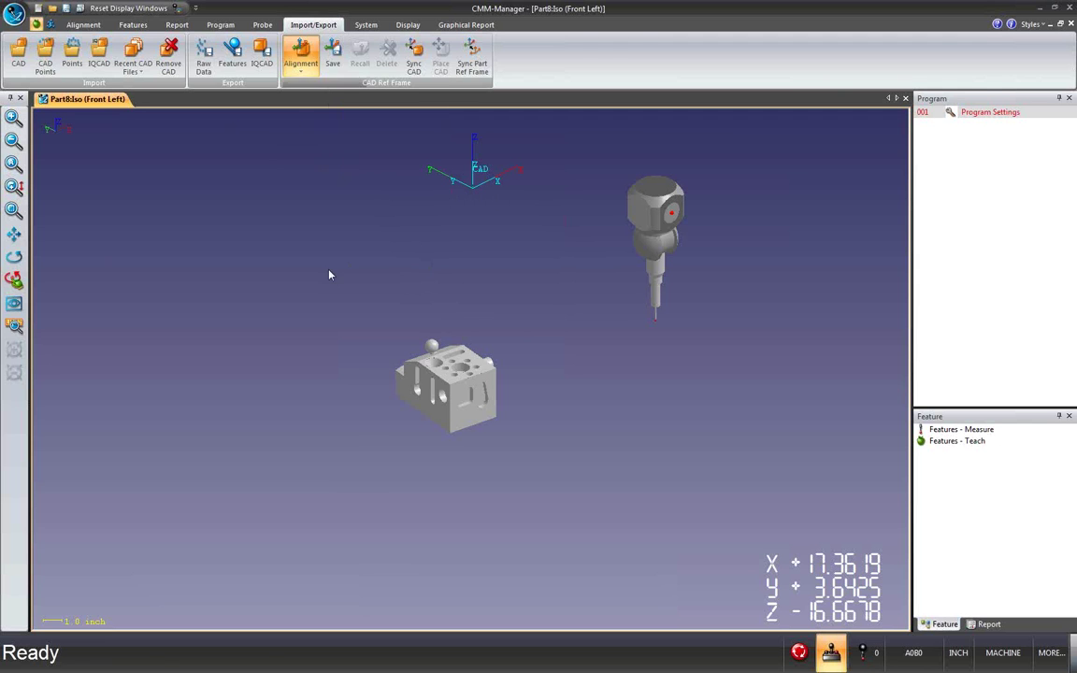
# Begin a CAD alignment and pick three reference points on the block's upper faces, one at the far end and two near the front edge.
pyautogui.click(94, 28)
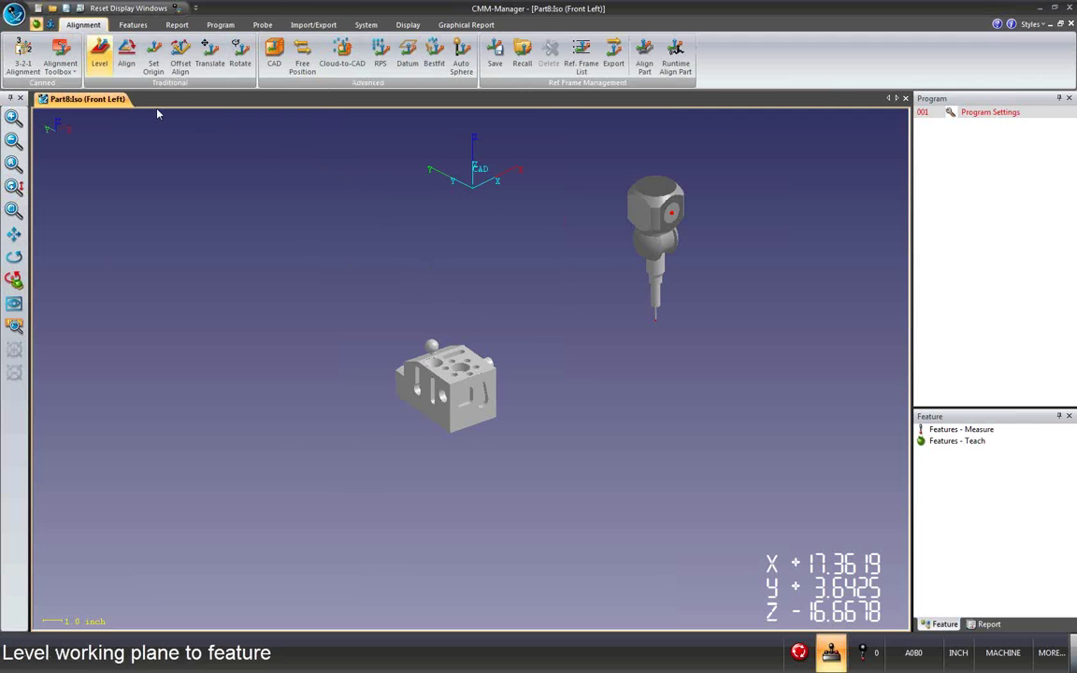
pyautogui.moveTo(361, 275); pyautogui.dragTo(359, 291, button='middle')
pyautogui.moveTo(418, 312); pyautogui.dragTo(431, 333, button='middle')
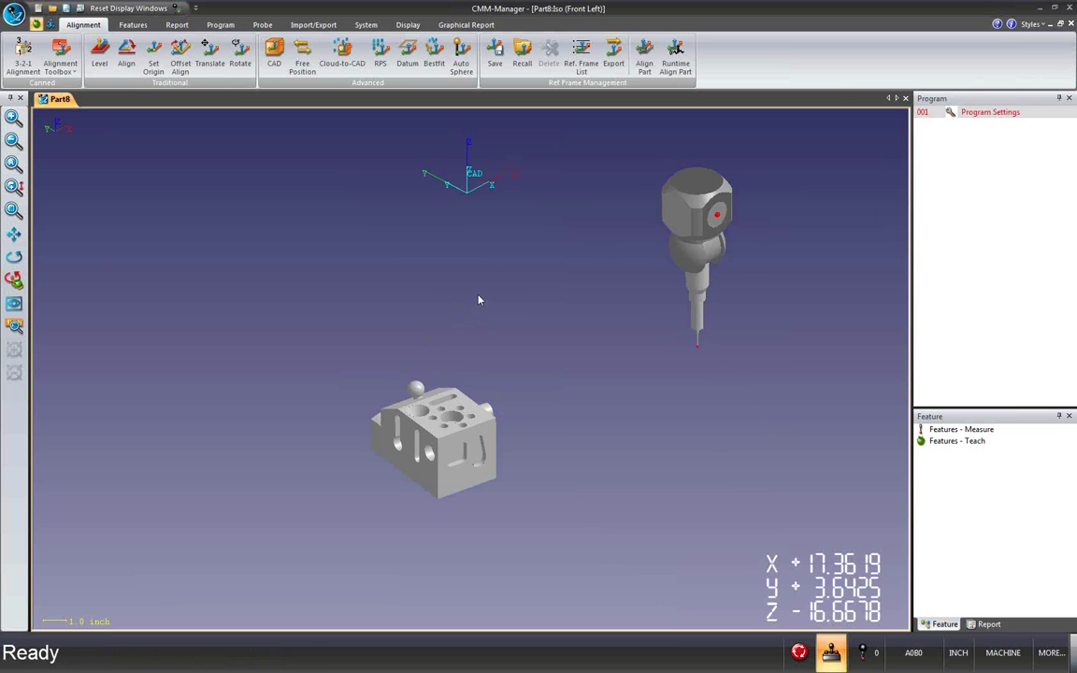
pyautogui.click(273, 54)
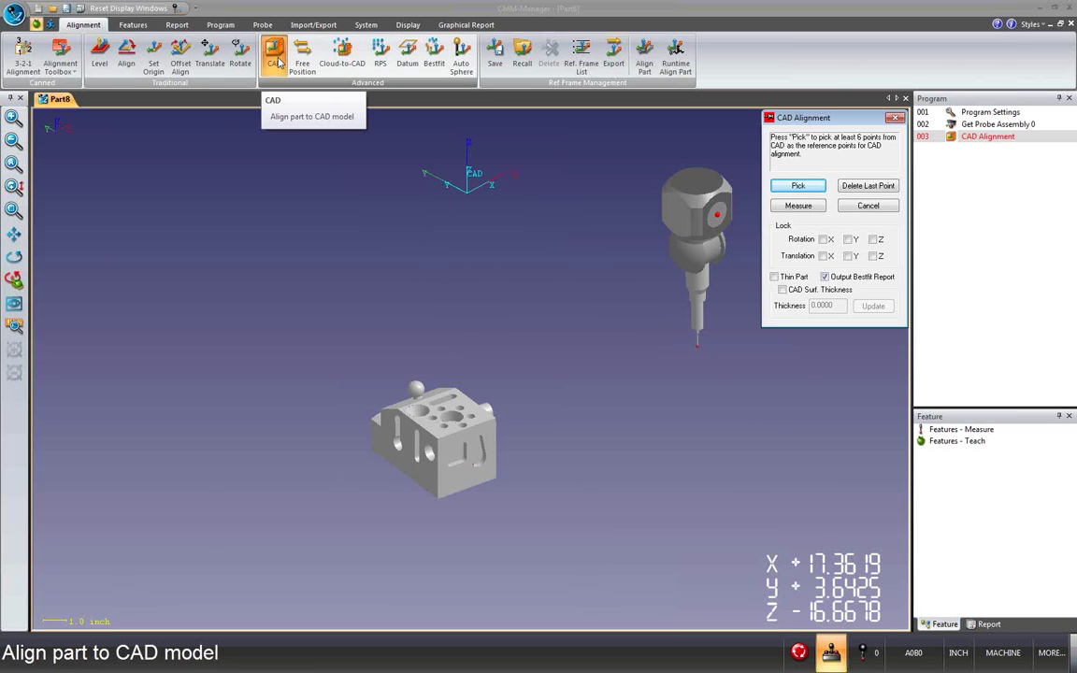
pyautogui.click(797, 186)
pyautogui.scroll(5, 439, 440)
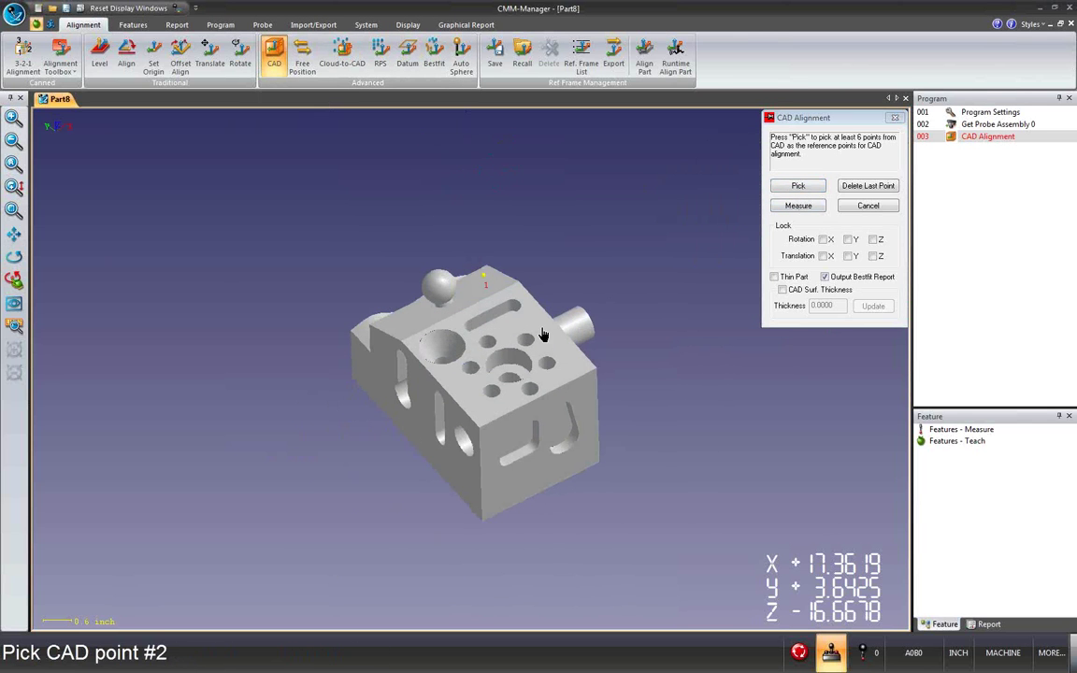
pyautogui.click(574, 358)
pyautogui.click(478, 414)
# Pick two more reference points on the block's front face and two on the adjacent slotted side face.
pyautogui.click(491, 436)
pyautogui.click(580, 390)
pyautogui.click(454, 420)
pyautogui.moveTo(495, 413)
pyautogui.mouseDown(button='middle')
pyautogui.moveTo(493, 379)
pyautogui.moveTo(431, 273)
pyautogui.mouseUp(button='middle')
pyautogui.click(419, 374)
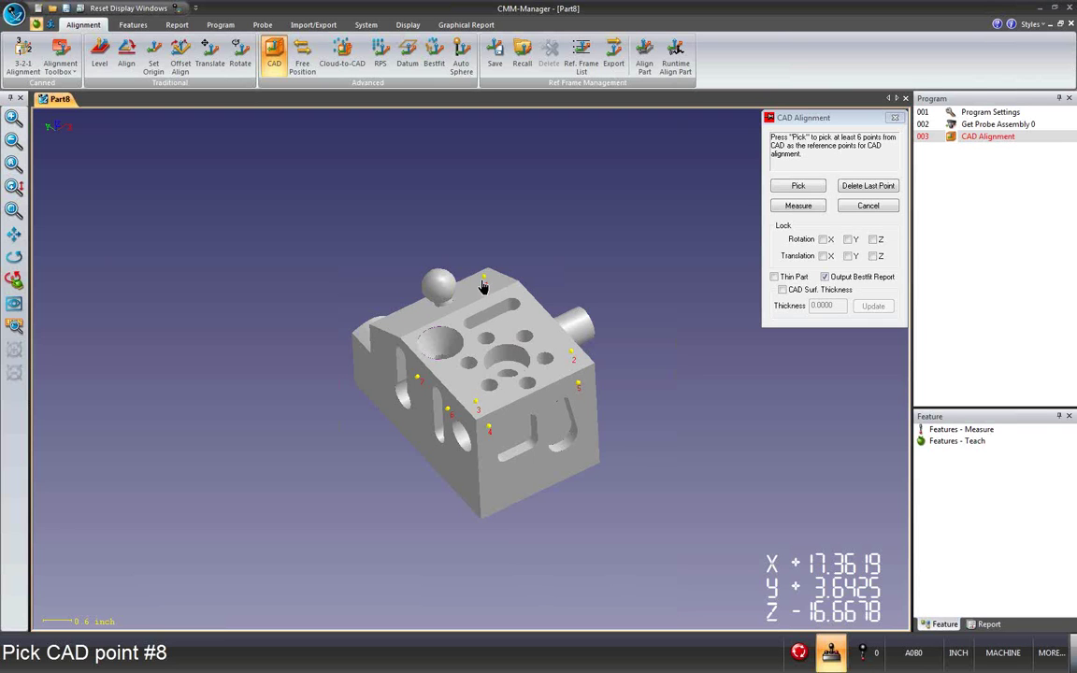
# Measure the seven picked reference points on the block with the probe and accept the CAD alignment results.
pyautogui.moveTo(486, 286); pyautogui.dragTo(385, 381, button='middle')
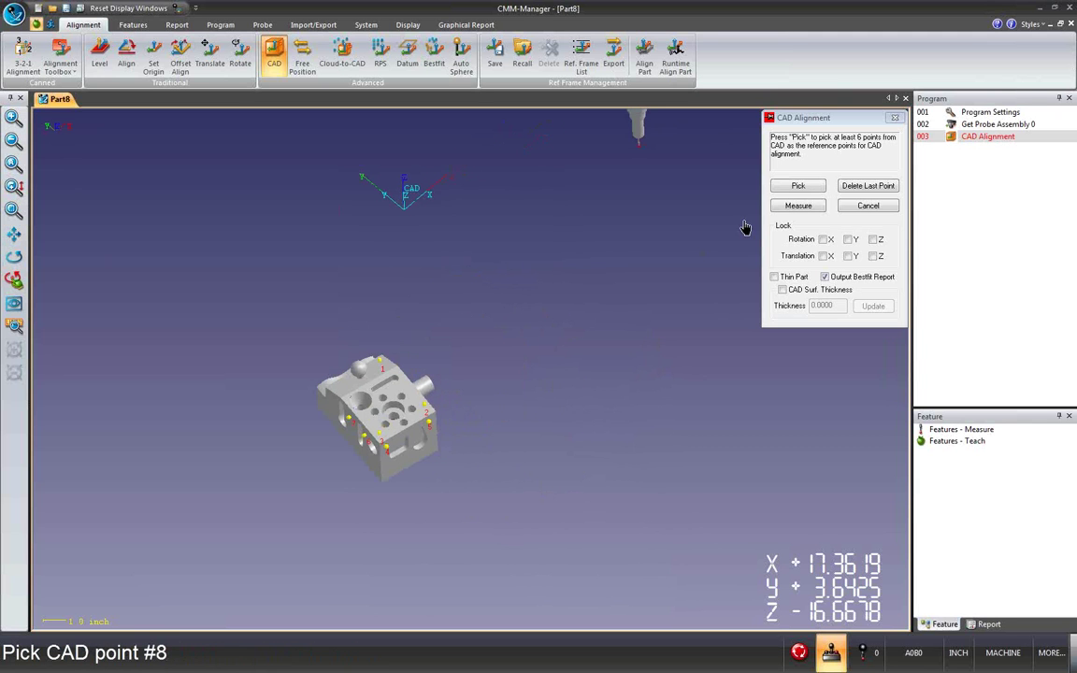
pyautogui.click(796, 206)
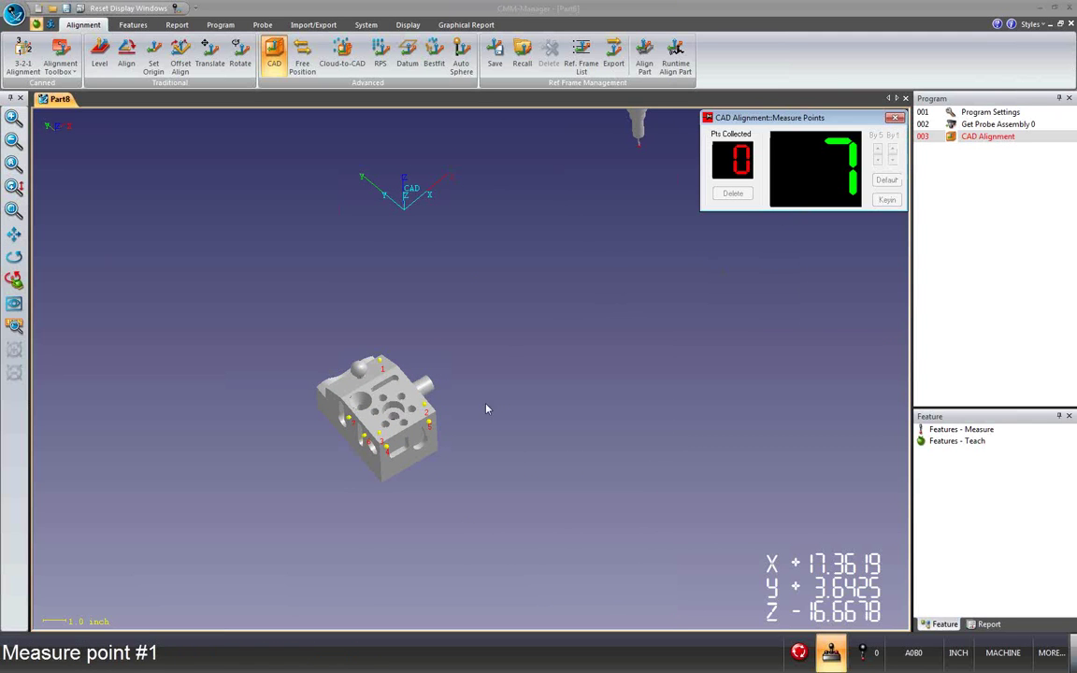
pyautogui.moveTo(415, 409)
pyautogui.keyDown('ctrl'); pyautogui.mouseDown(button='middle')
pyautogui.moveTo(415, 379)
pyautogui.moveTo(421, 397)
pyautogui.mouseUp(button='middle'); pyautogui.keyUp('ctrl')
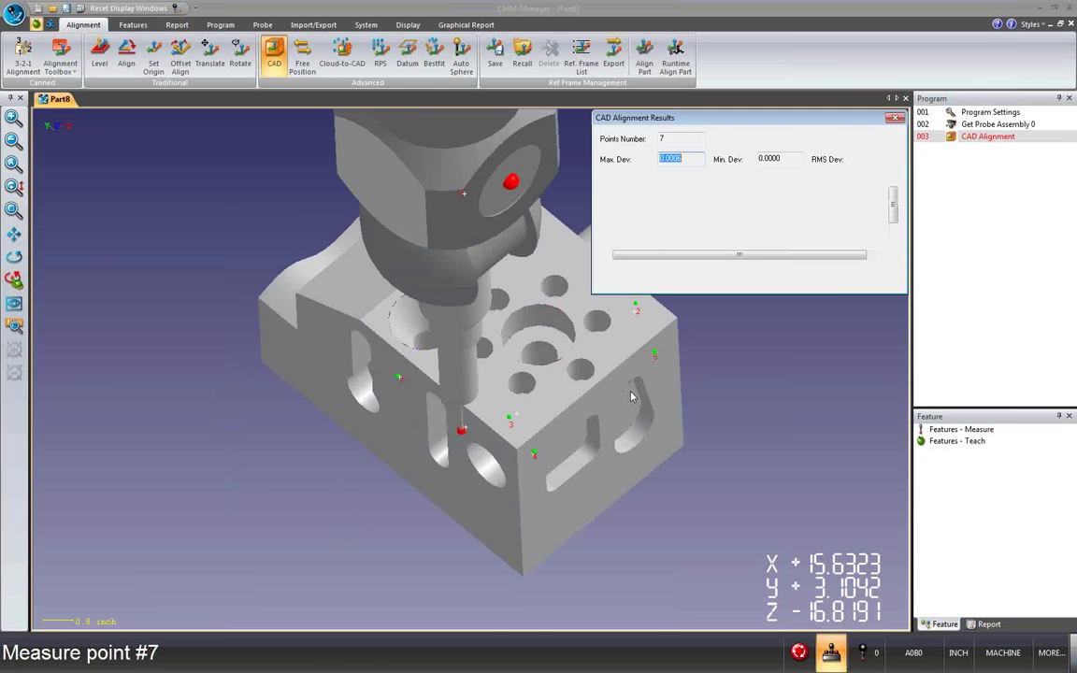
pyautogui.scroll(-3, 474, 350)
pyautogui.moveTo(474, 350); pyautogui.dragTo(444, 383)
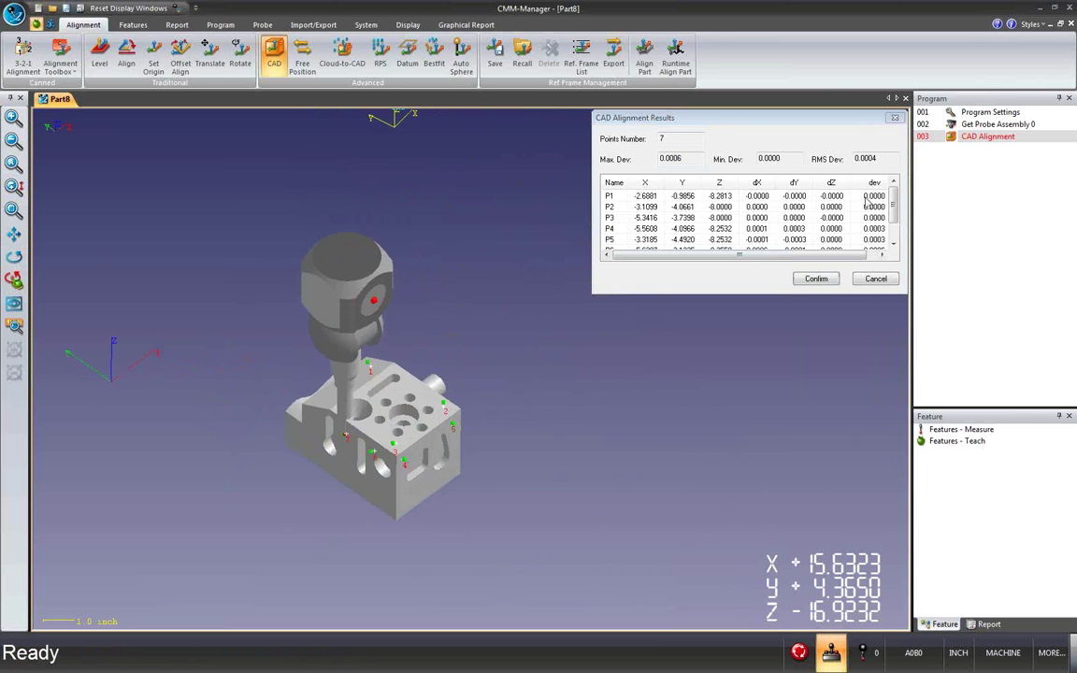
pyautogui.click(895, 219)
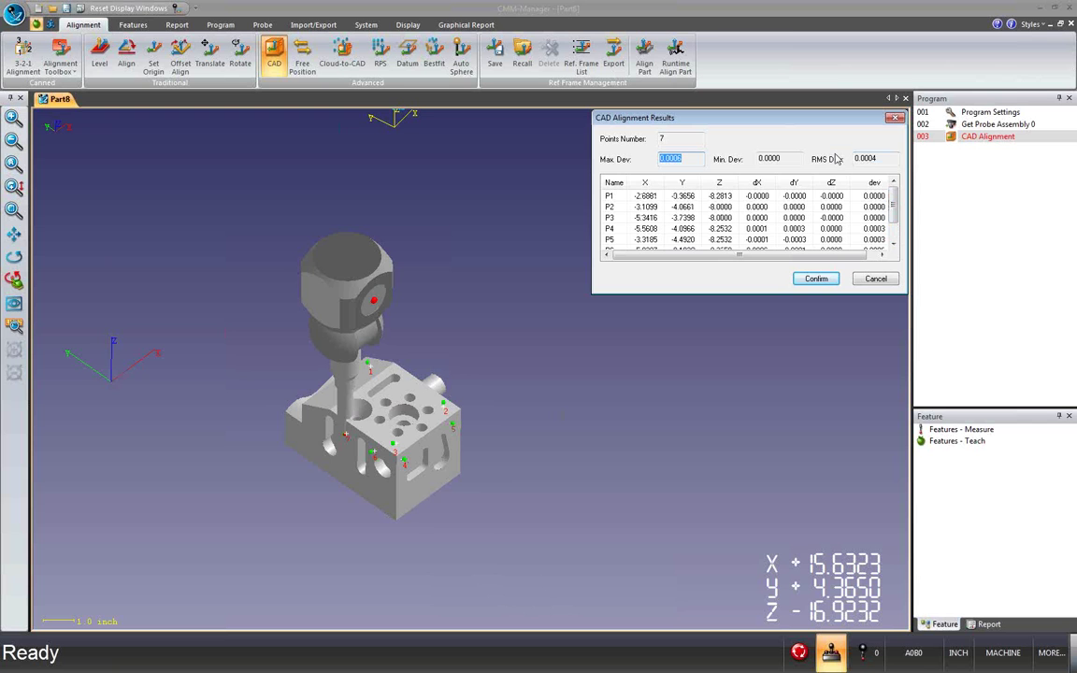
pyautogui.click(816, 279)
# Add programmed CAD point measurements on the block's top face, one beside the slot's end and one at the front corner near the pin.
pyautogui.click(14, 256)
pyautogui.moveTo(337, 374); pyautogui.dragTo(371, 396)
pyautogui.scroll(-2, 370, 399)
pyautogui.scroll(5, 372, 402)
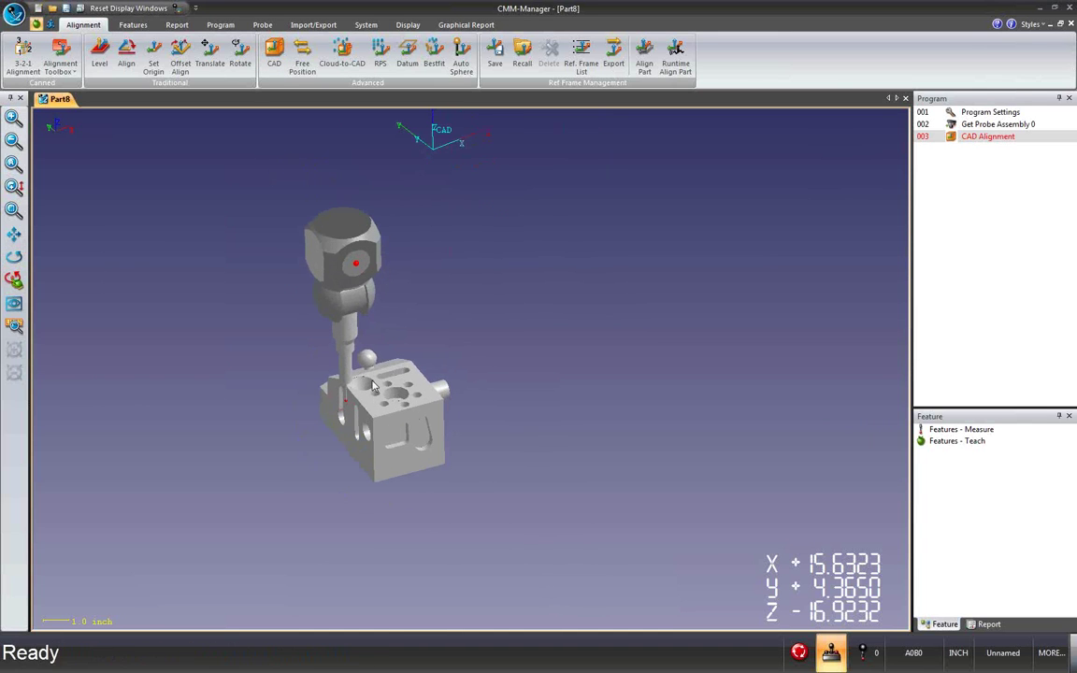
pyautogui.moveTo(383, 394); pyautogui.dragTo(411, 432, button='middle')
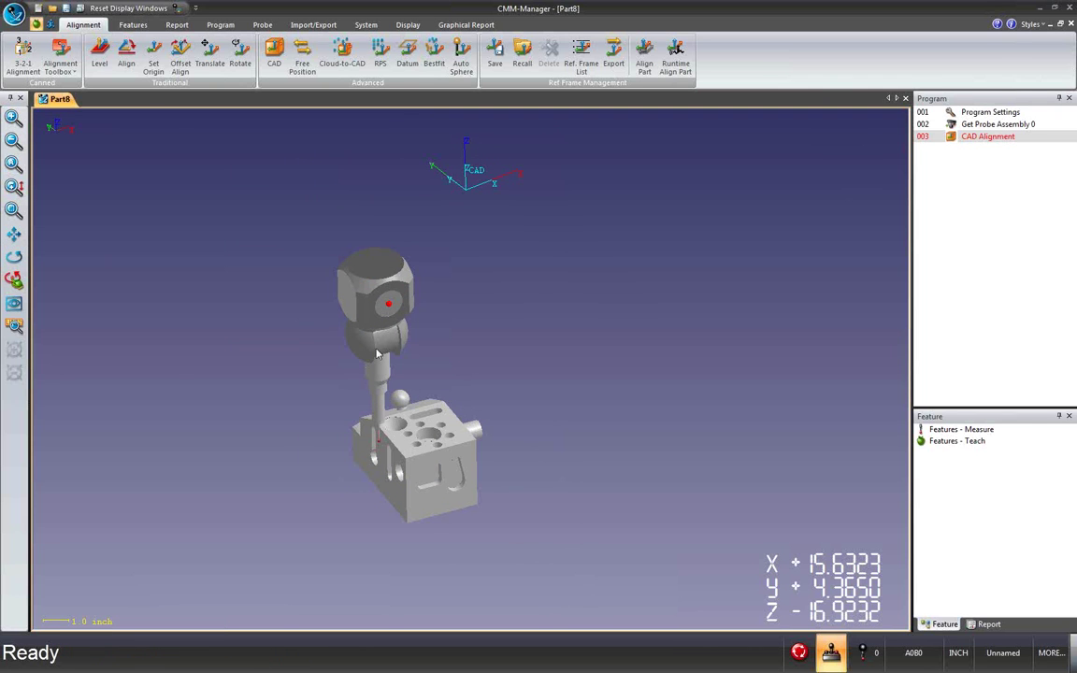
pyautogui.click(131, 26)
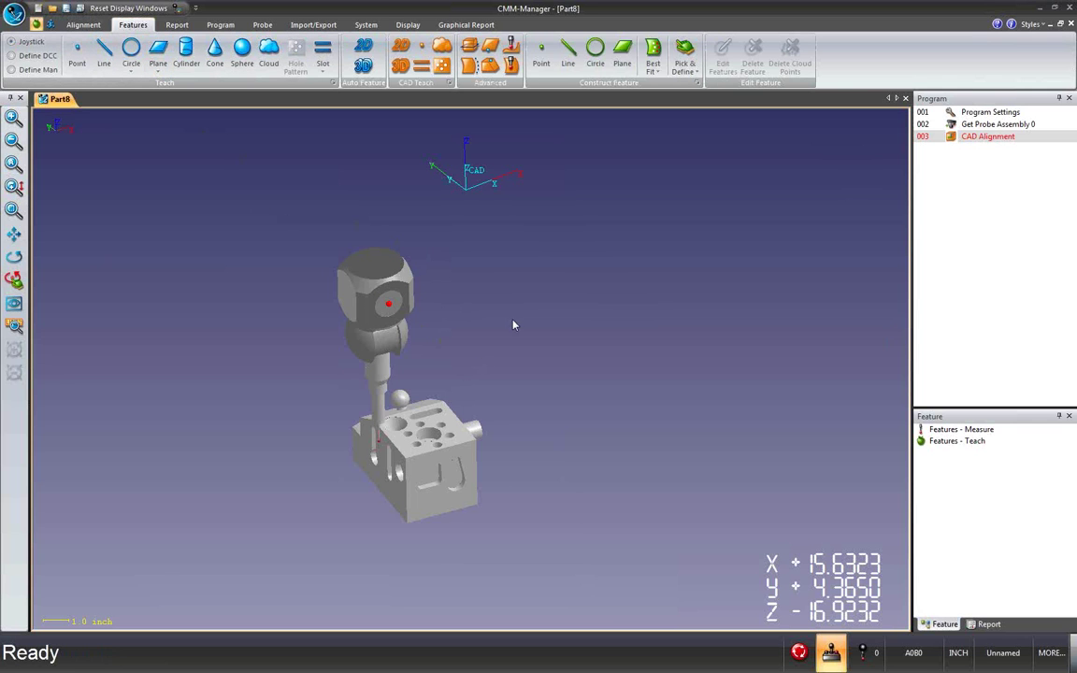
pyautogui.click(422, 51)
pyautogui.scroll(5, 408, 481)
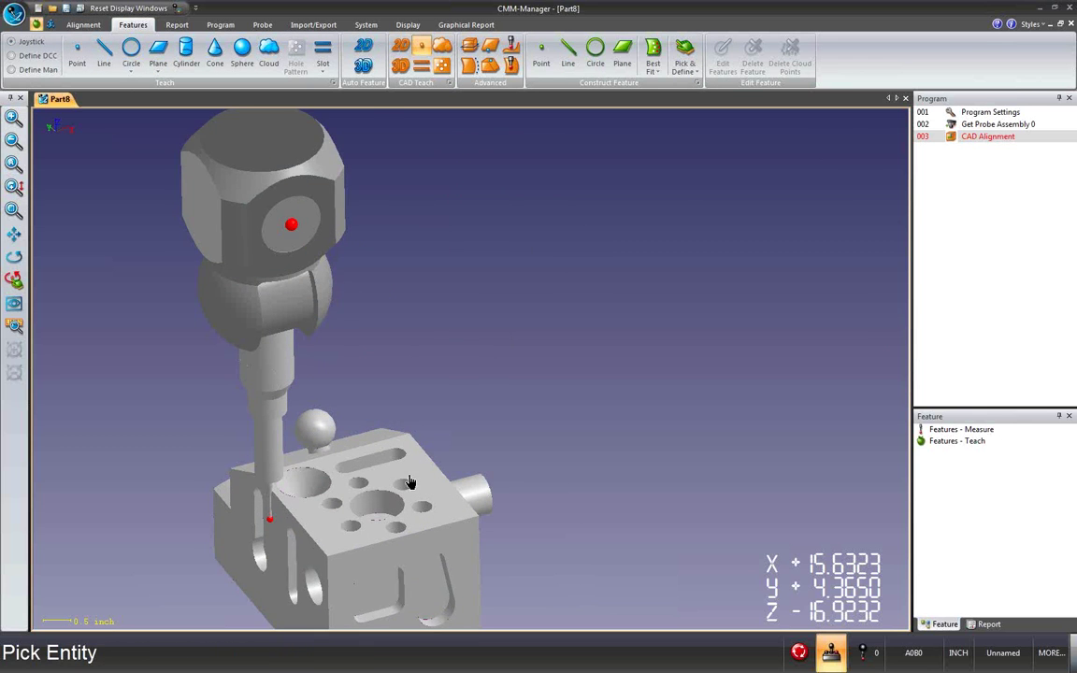
pyautogui.moveTo(409, 481); pyautogui.dragTo(465, 327, button='middle')
pyautogui.click(460, 297)
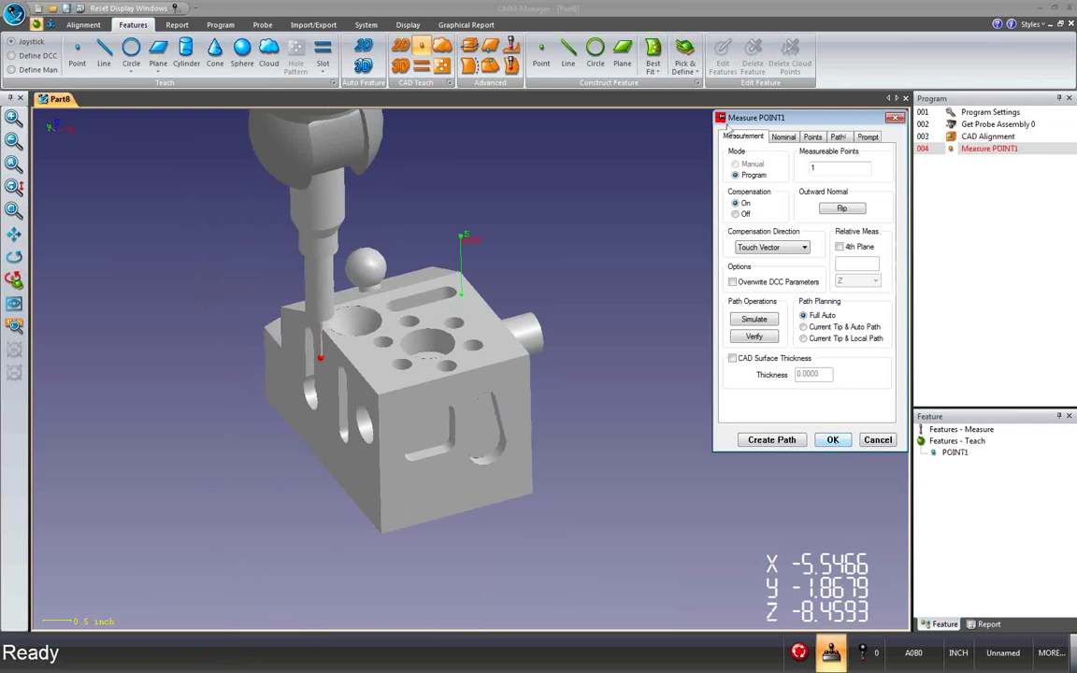
pyautogui.click(825, 441)
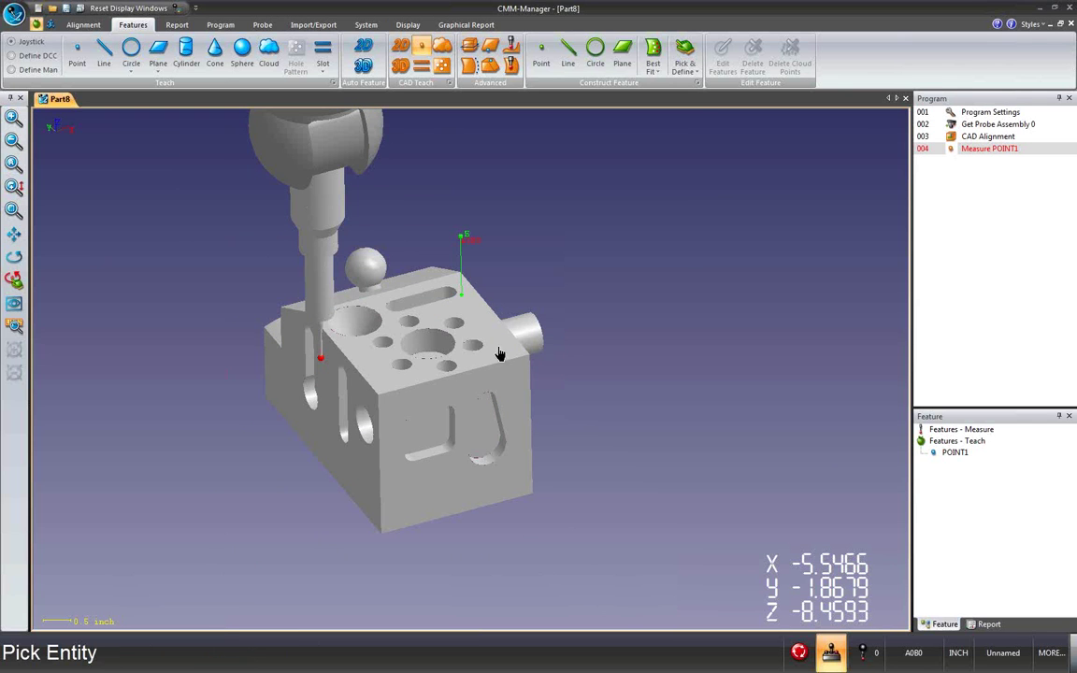
pyautogui.click(510, 348)
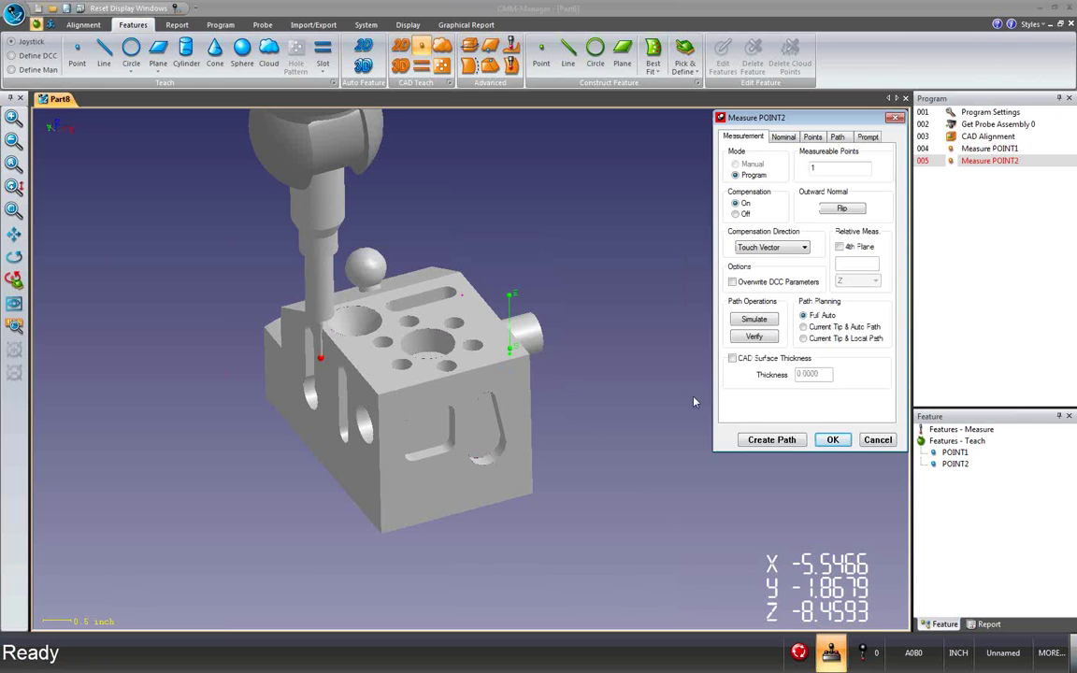
pyautogui.click(835, 441)
# Add programmed point measurements inside the large central hole and at the top face's front corner by the slotted side face.
pyautogui.moveTo(452, 371); pyautogui.dragTo(446, 407, button='middle')
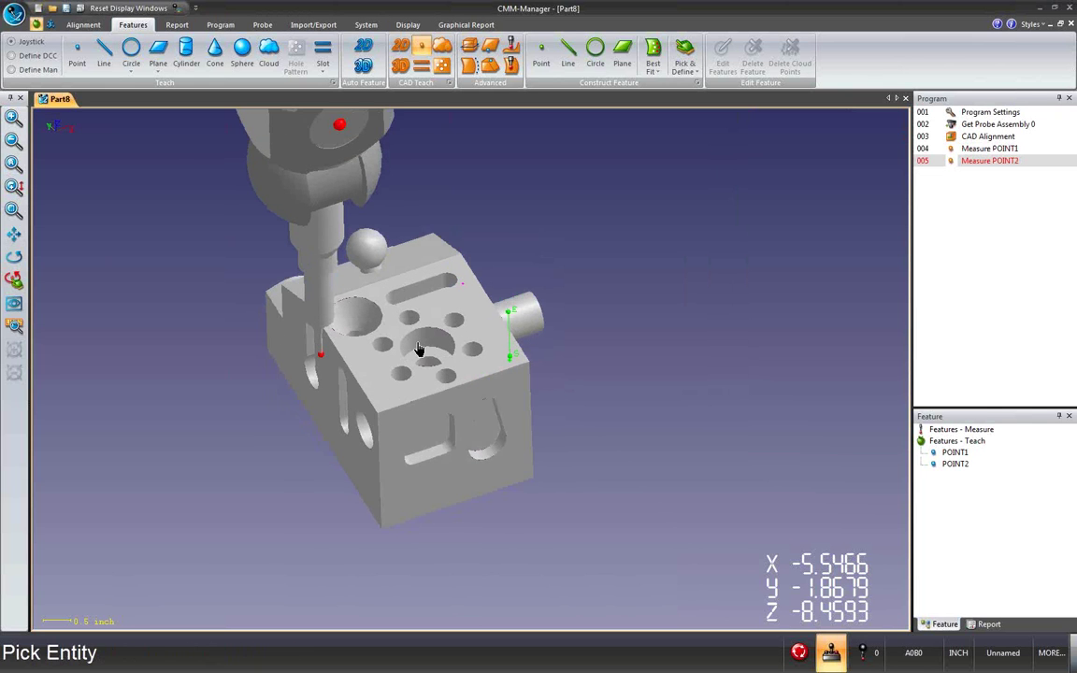
pyautogui.scroll(2, 423, 357)
pyautogui.scroll(1, 422, 359)
pyautogui.click(400, 350)
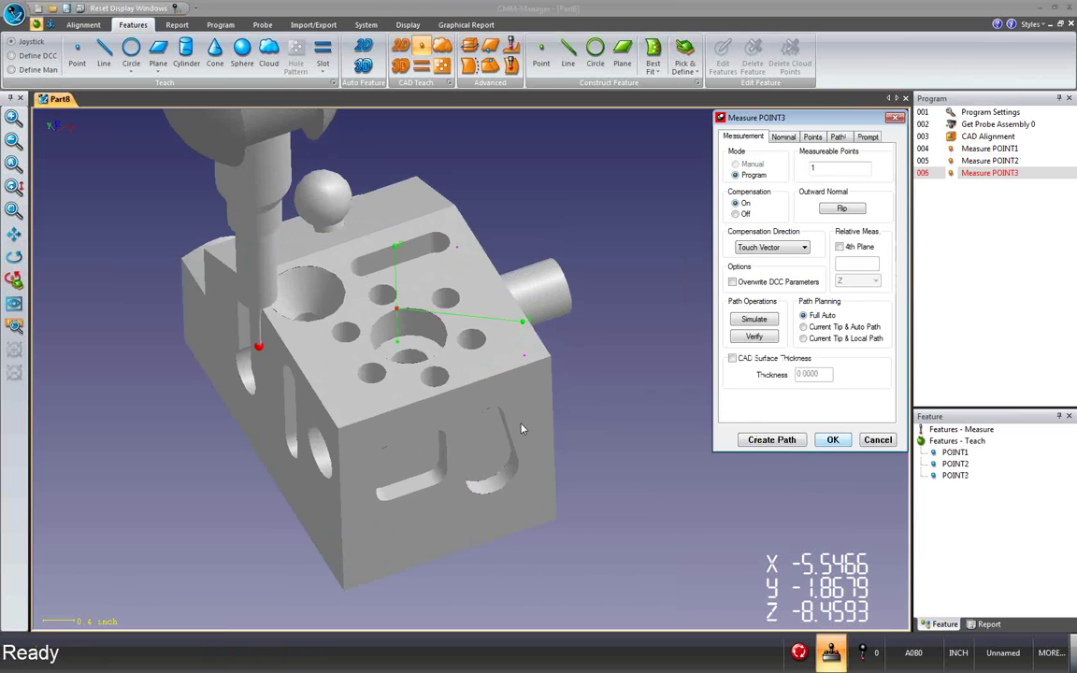
pyautogui.click(344, 411)
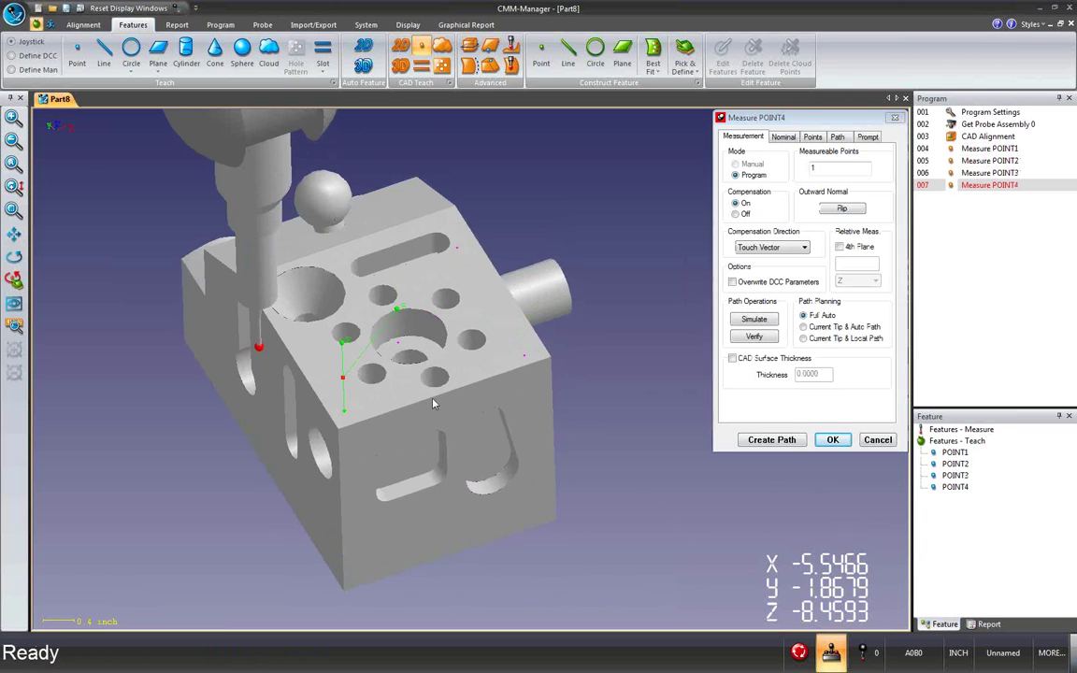
pyautogui.moveTo(432, 404); pyautogui.dragTo(433, 391)
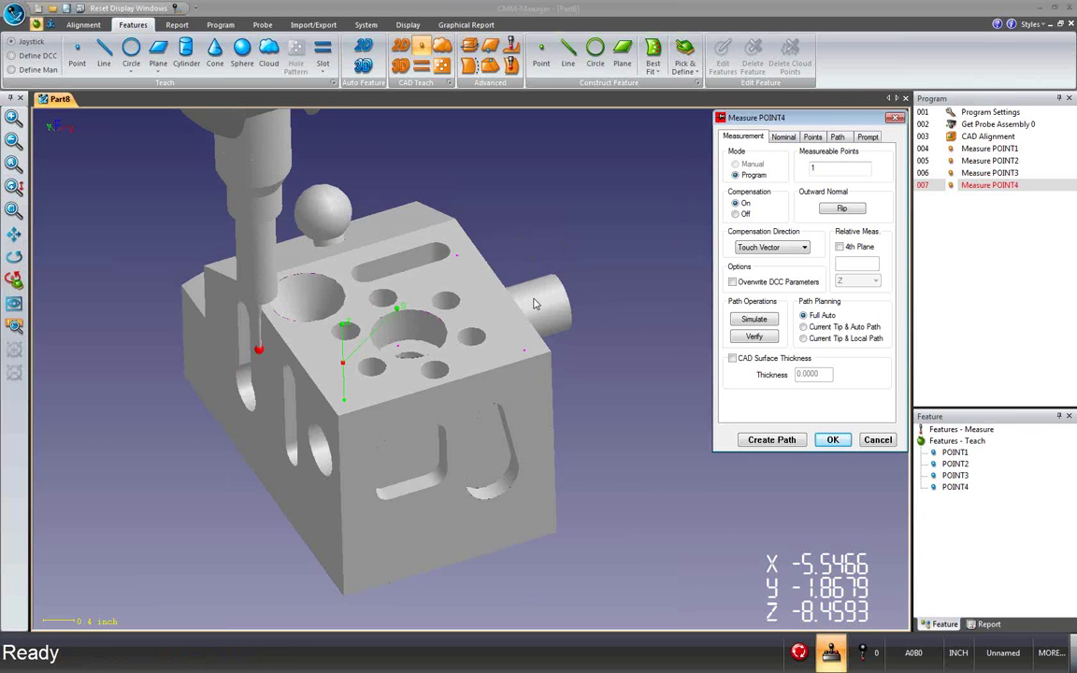
pyautogui.click(833, 442)
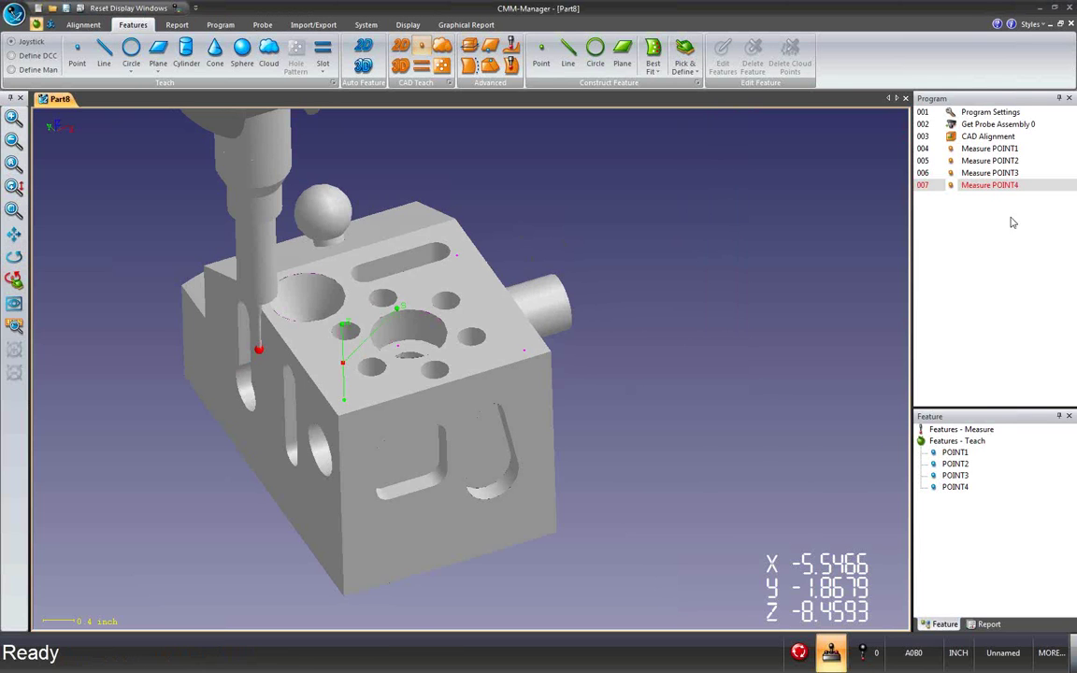
# Add 5-point programmed circle measurements at depth 0.1250 for the large central hole and the small hole nearest the slot's pin-side end.
pyautogui.click(401, 47)
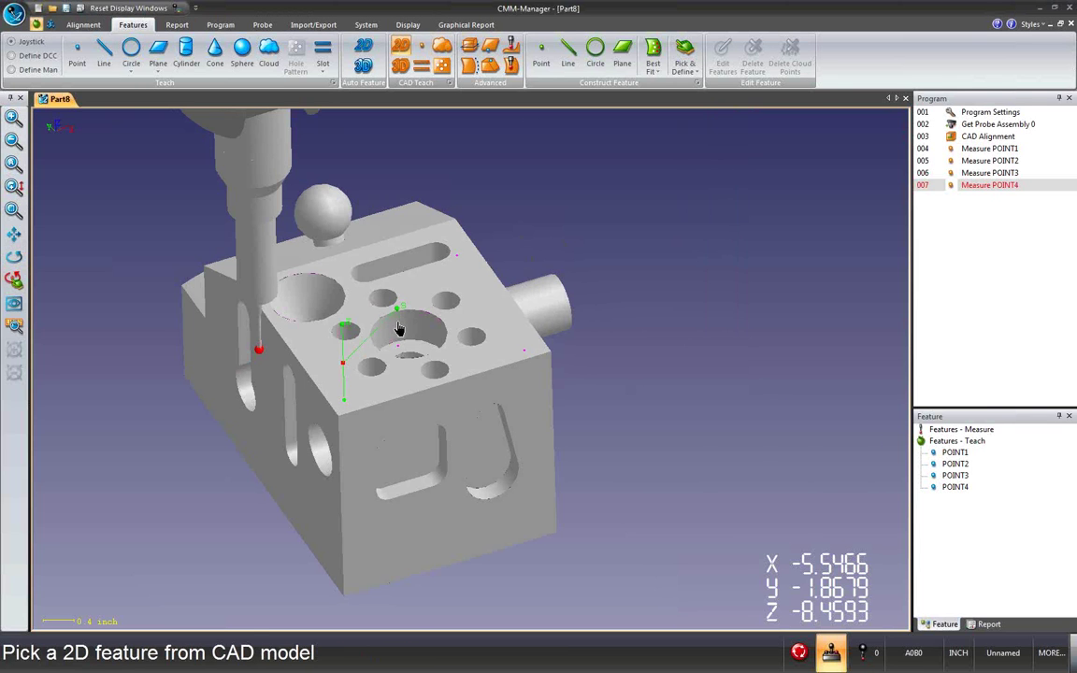
pyautogui.click(416, 309)
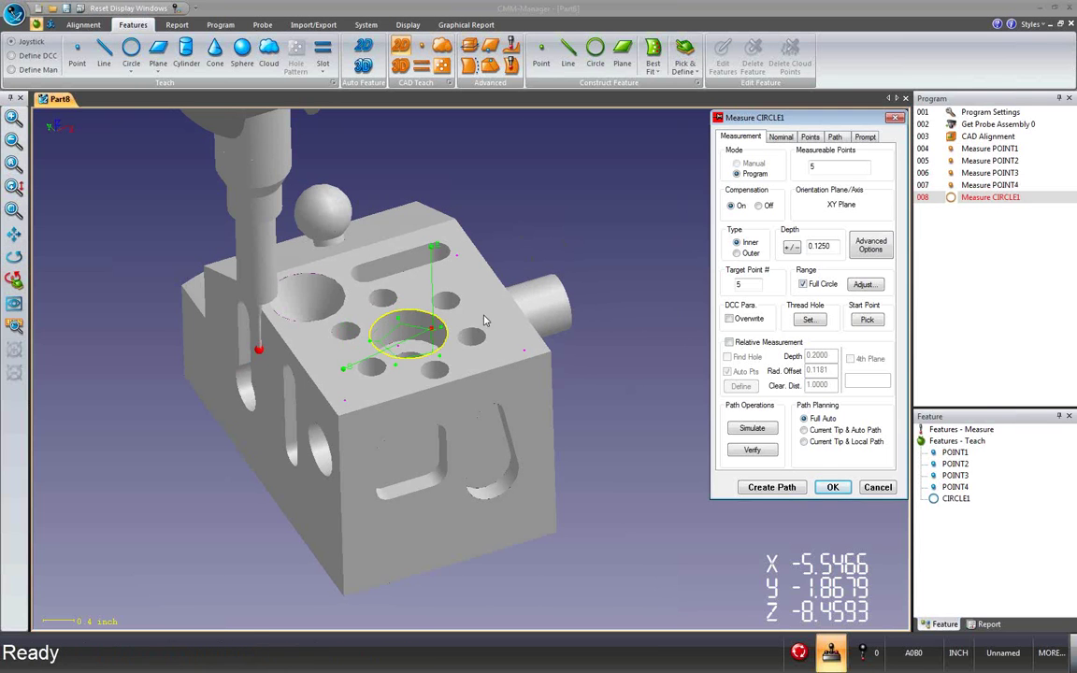
pyautogui.moveTo(392, 301); pyautogui.dragTo(437, 352, button='middle')
pyautogui.scroll(3, 426, 350)
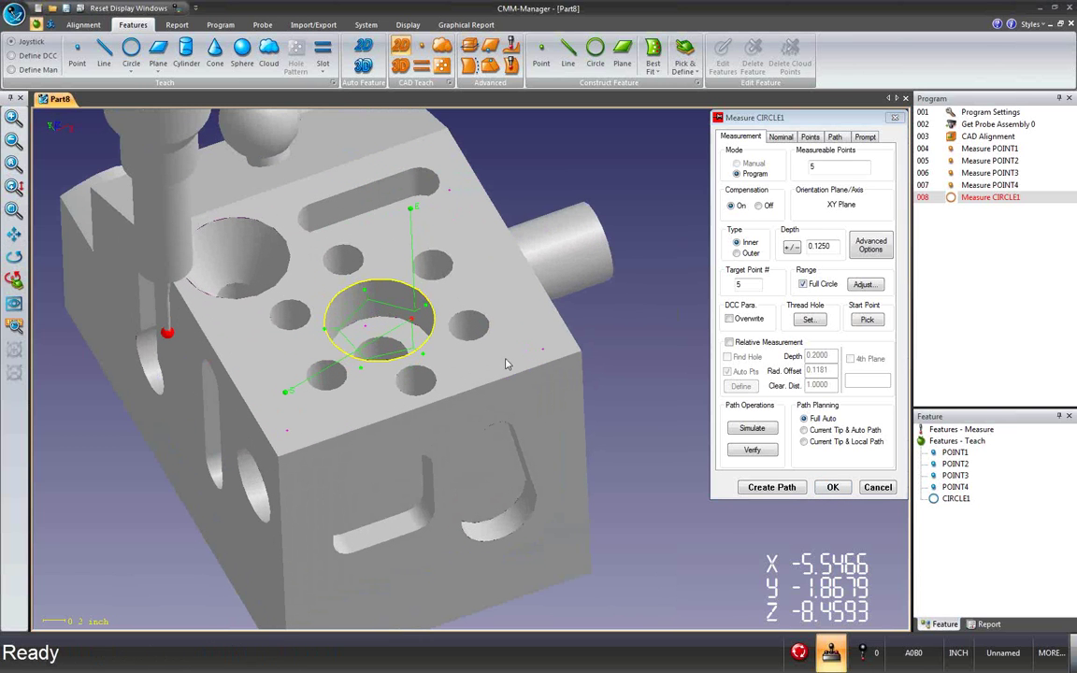
pyautogui.click(833, 487)
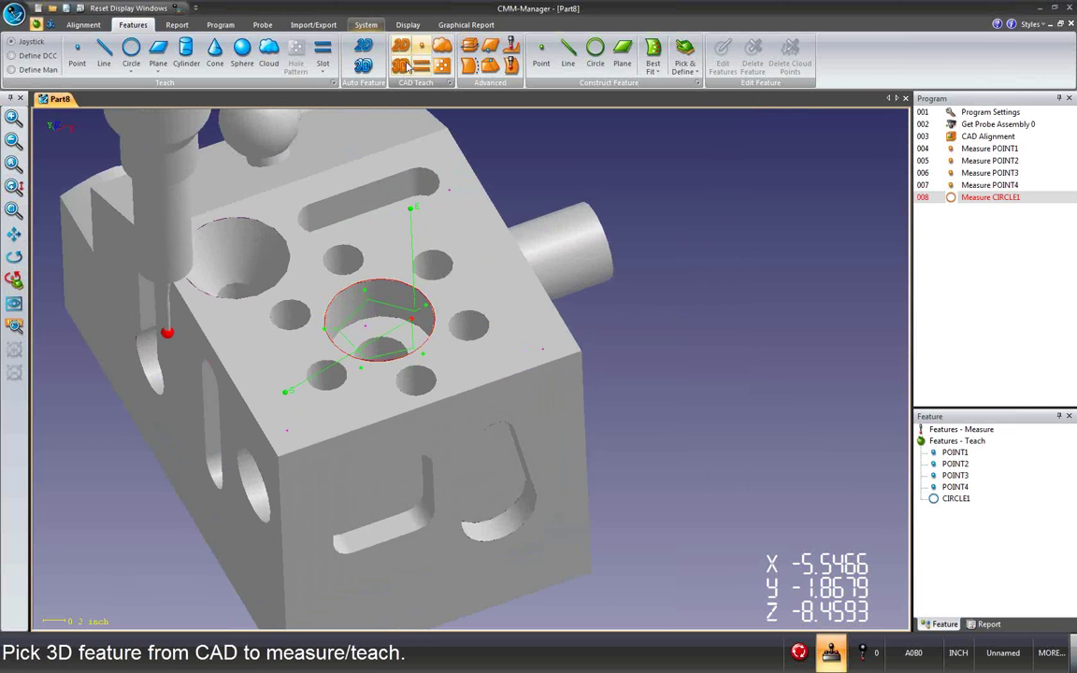
pyautogui.click(427, 254)
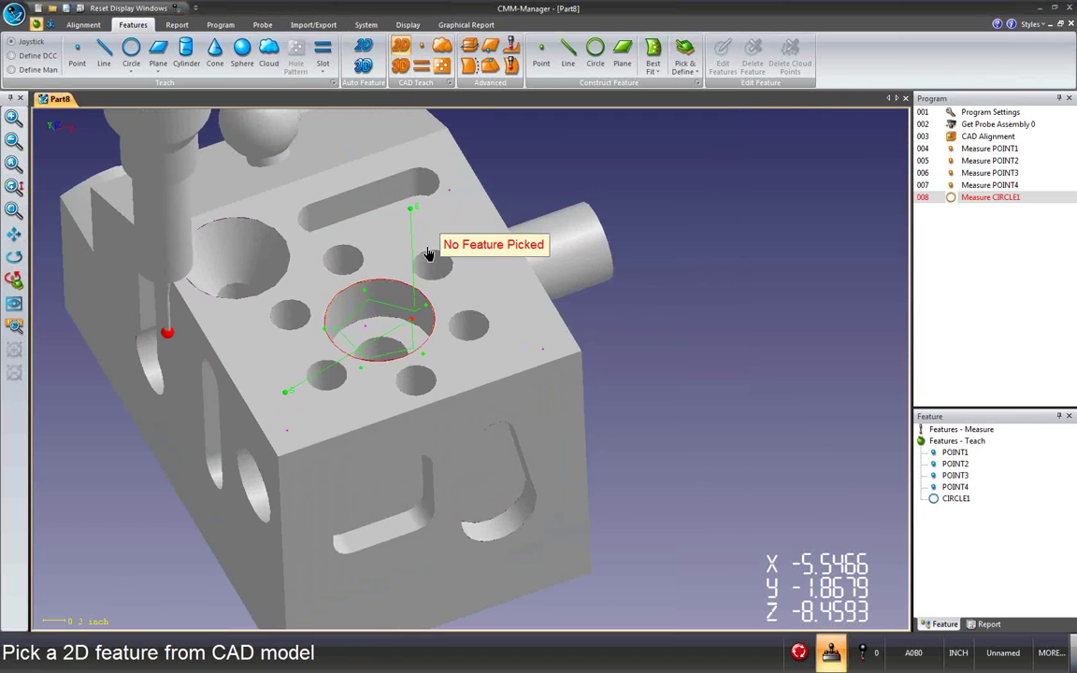
pyautogui.click(428, 255)
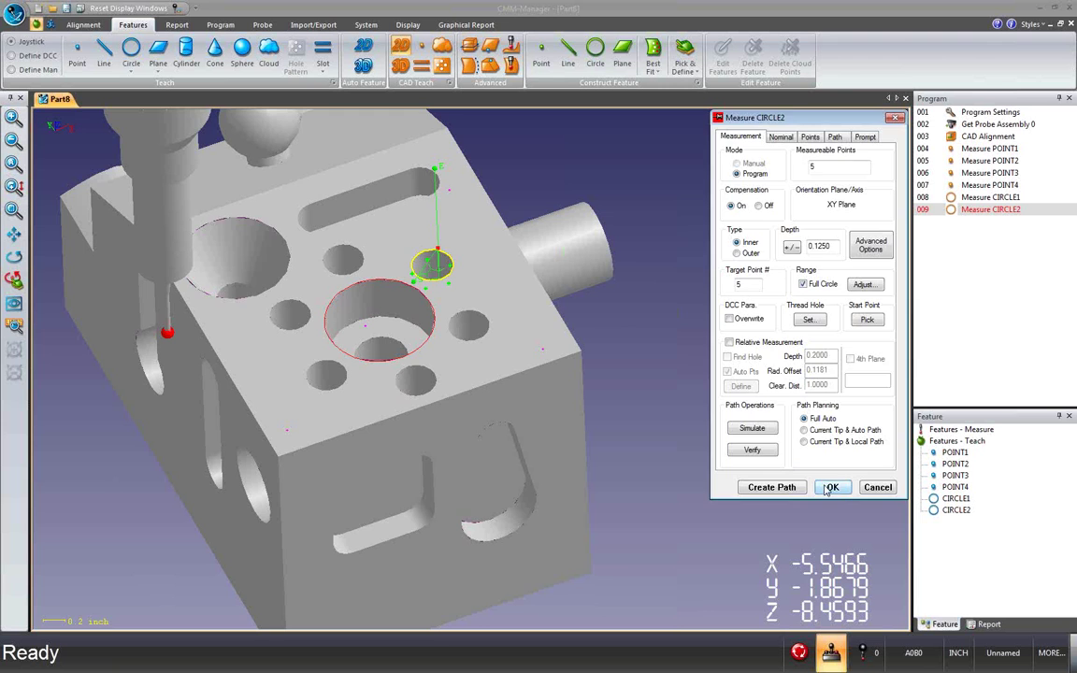
pyautogui.press('Return')
# Run the measurement program in Verify mode from Measure POINT1 through Measure CIRCLE2 and close the verification.
pyautogui.scroll(-3, 430, 358)
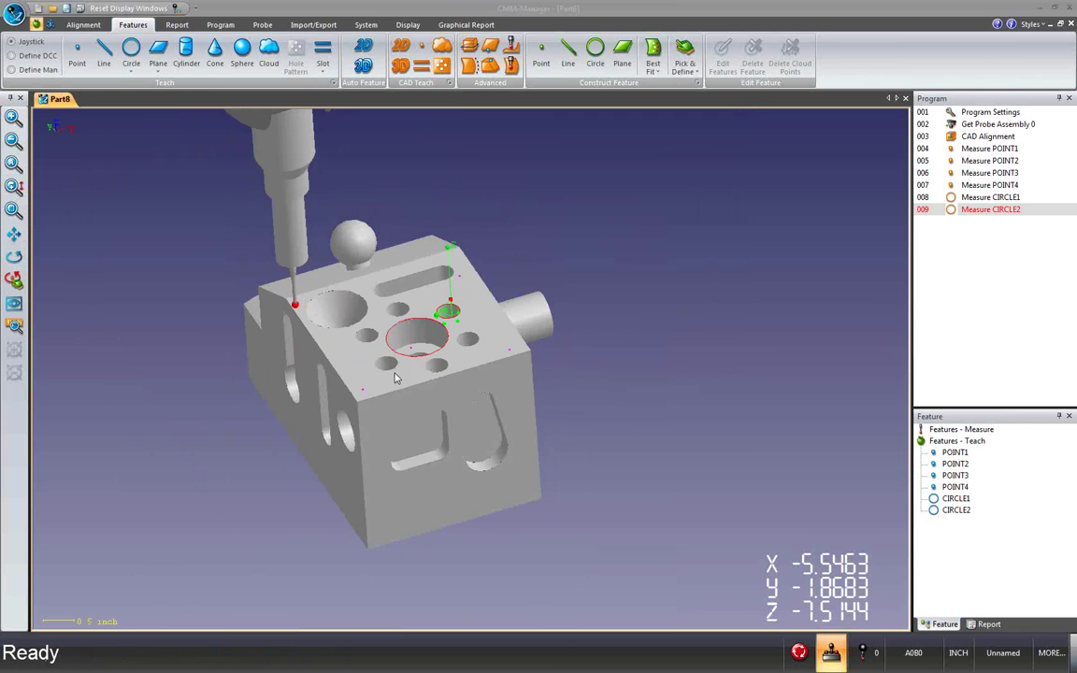
pyautogui.moveTo(357, 327); pyautogui.dragTo(392, 337)
pyautogui.click(996, 150)
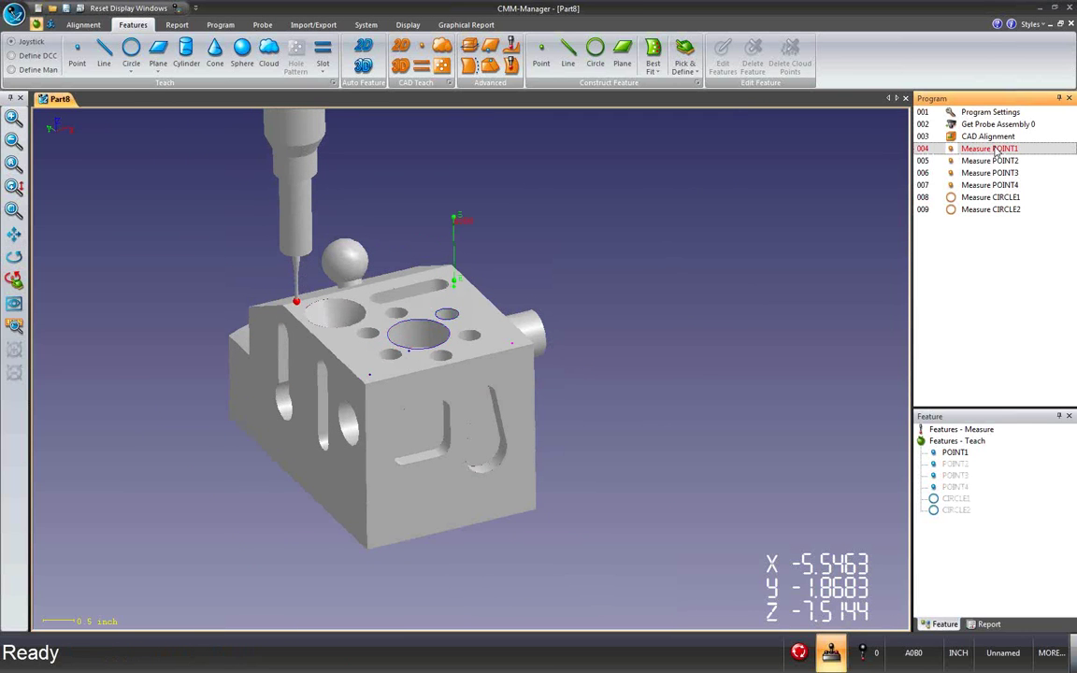
pyautogui.click(175, 9)
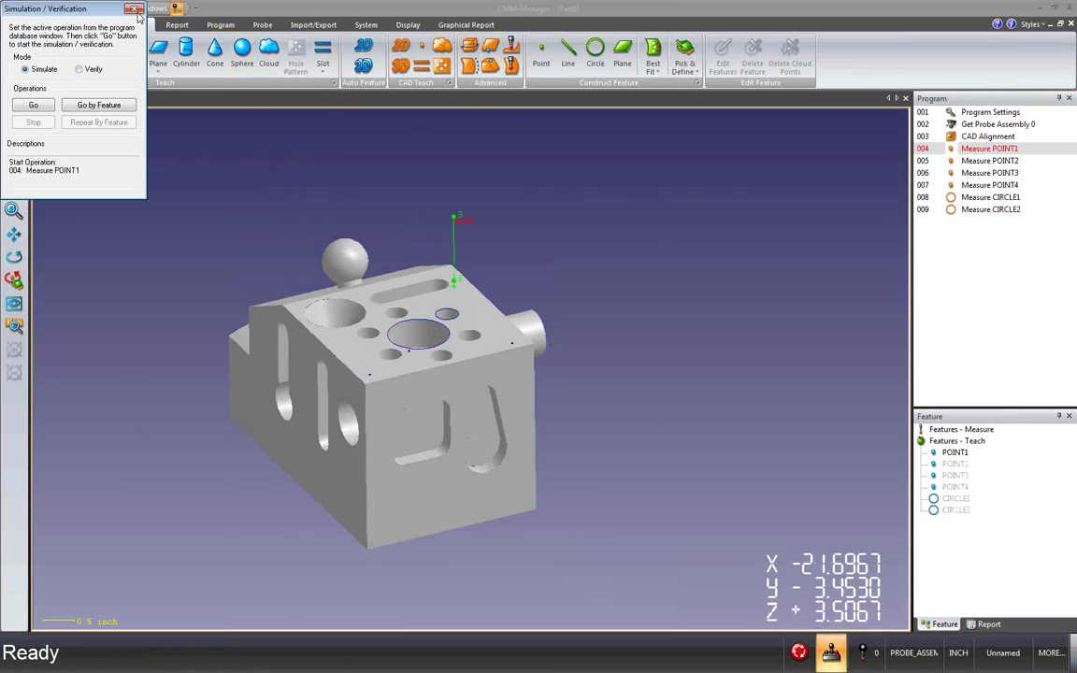
pyautogui.click(132, 10)
pyautogui.click(176, 8)
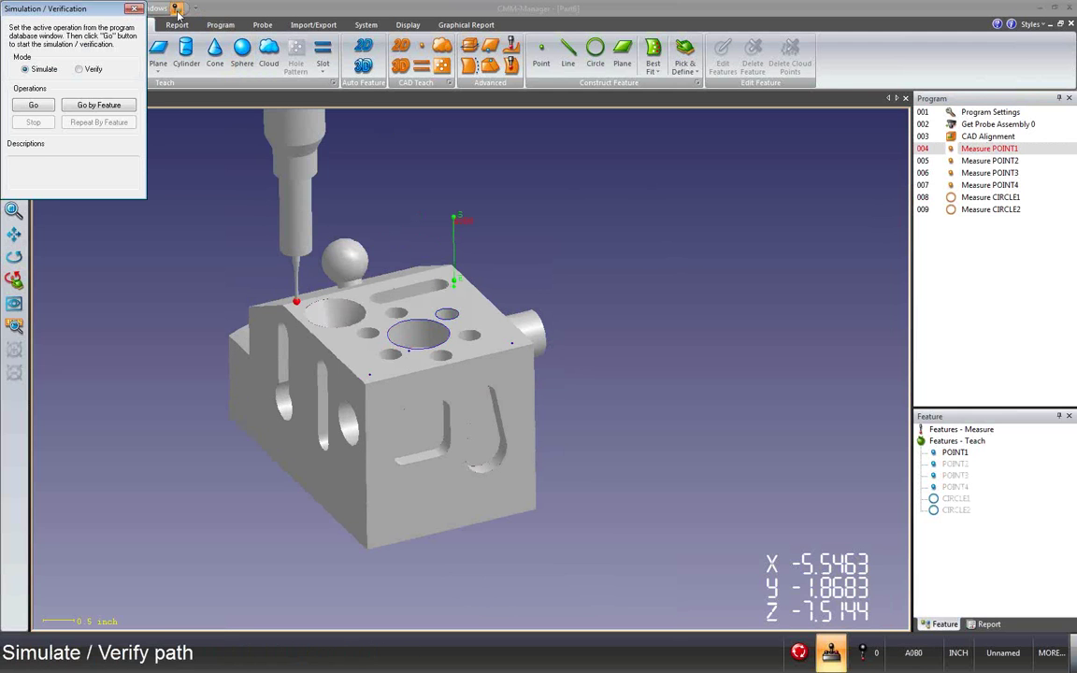
pyautogui.click(80, 70)
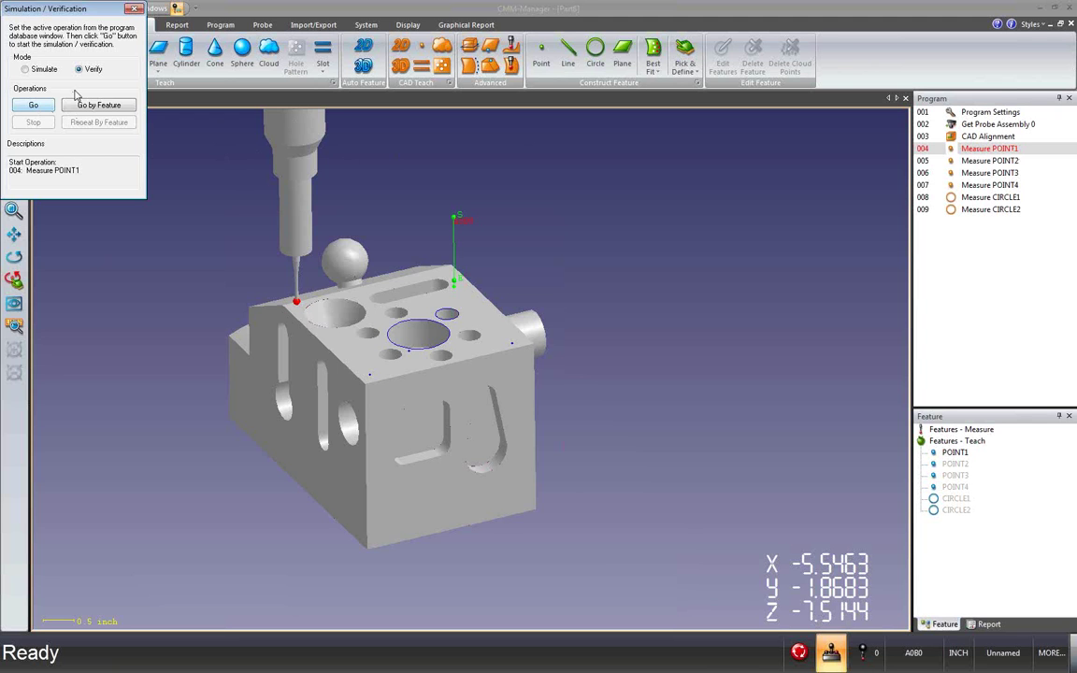
pyautogui.click(25, 108)
pyautogui.click(118, 125)
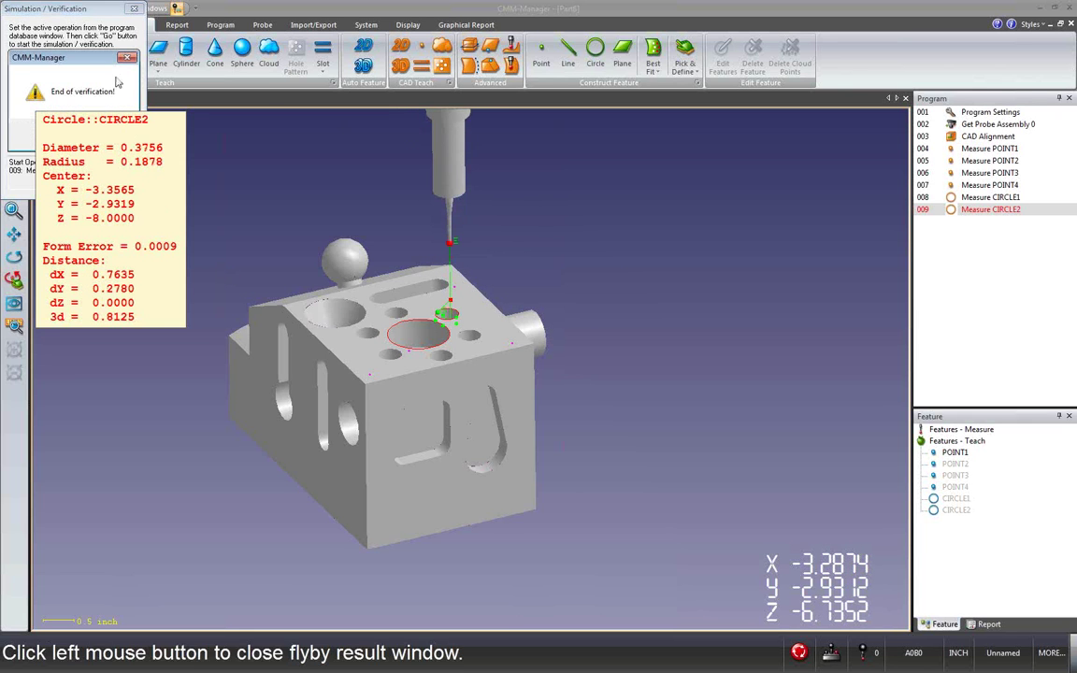
pyautogui.moveTo(107, 63); pyautogui.dragTo(271, 108)
pyautogui.click(239, 174)
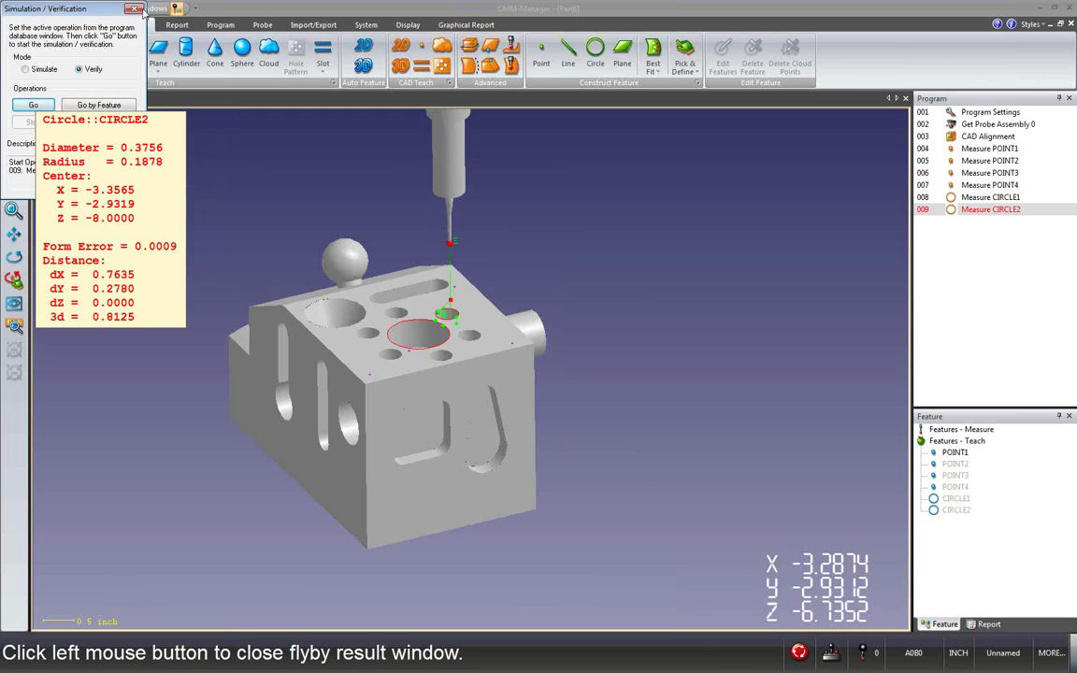
pyautogui.click(135, 9)
# Start an RPS alignment and add POINT1 to POINT4, CIRCLE1 and CIRCLE2 as its point features.
pyautogui.click(383, 369)
pyautogui.moveTo(402, 360); pyautogui.dragTo(407, 387, button='middle')
pyautogui.scroll(2, 443, 316)
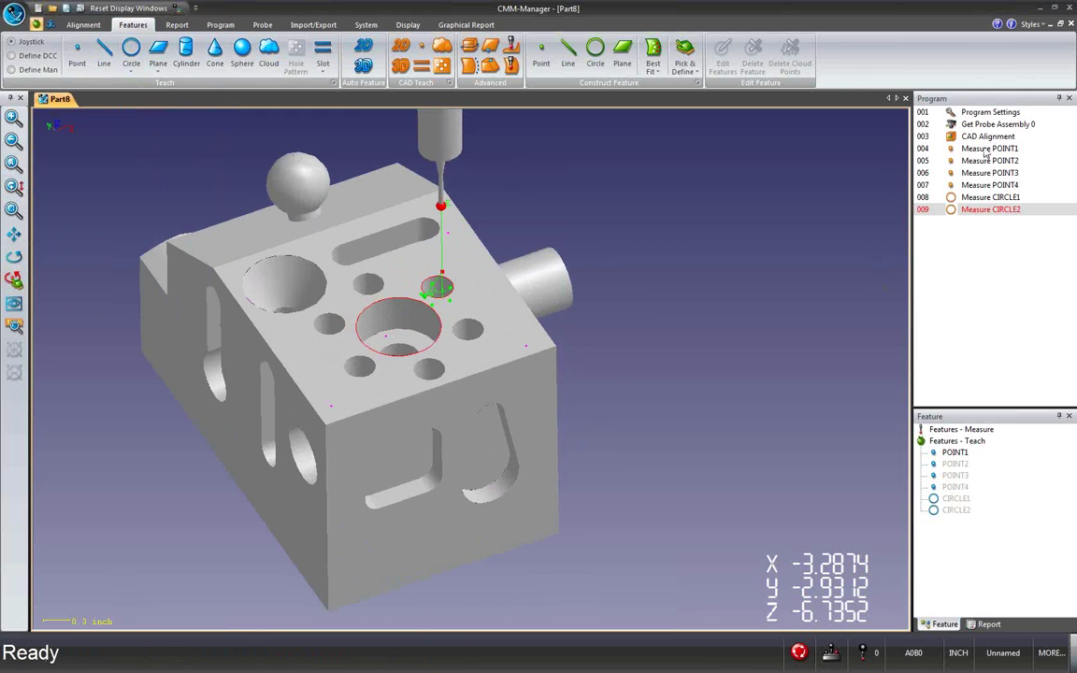
pyautogui.click(94, 27)
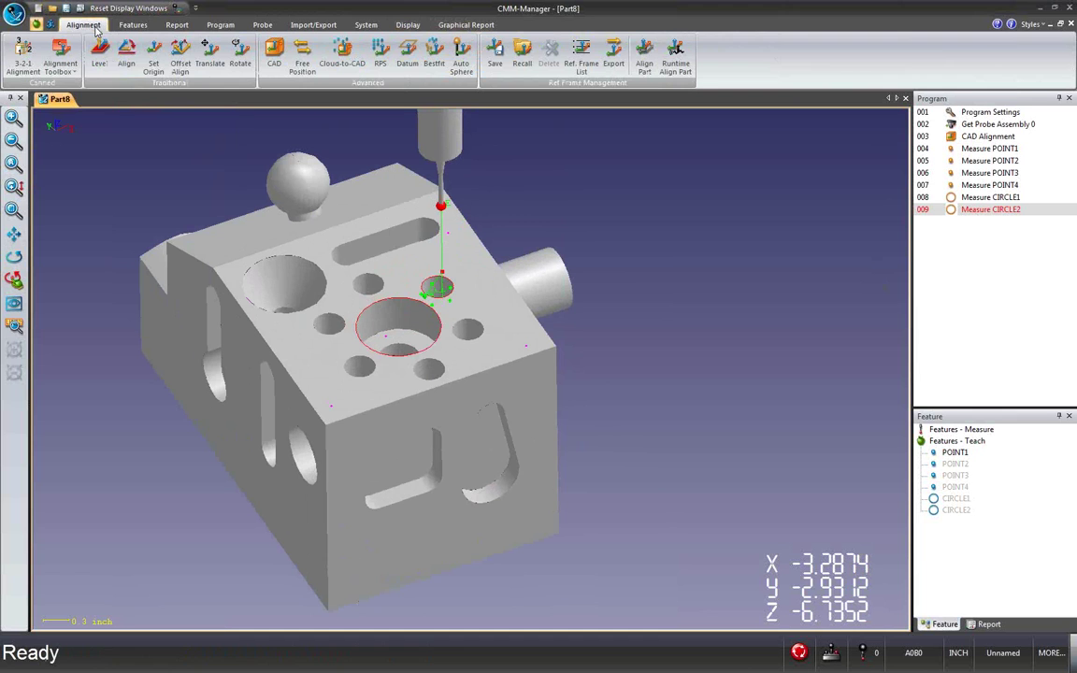
pyautogui.click(380, 53)
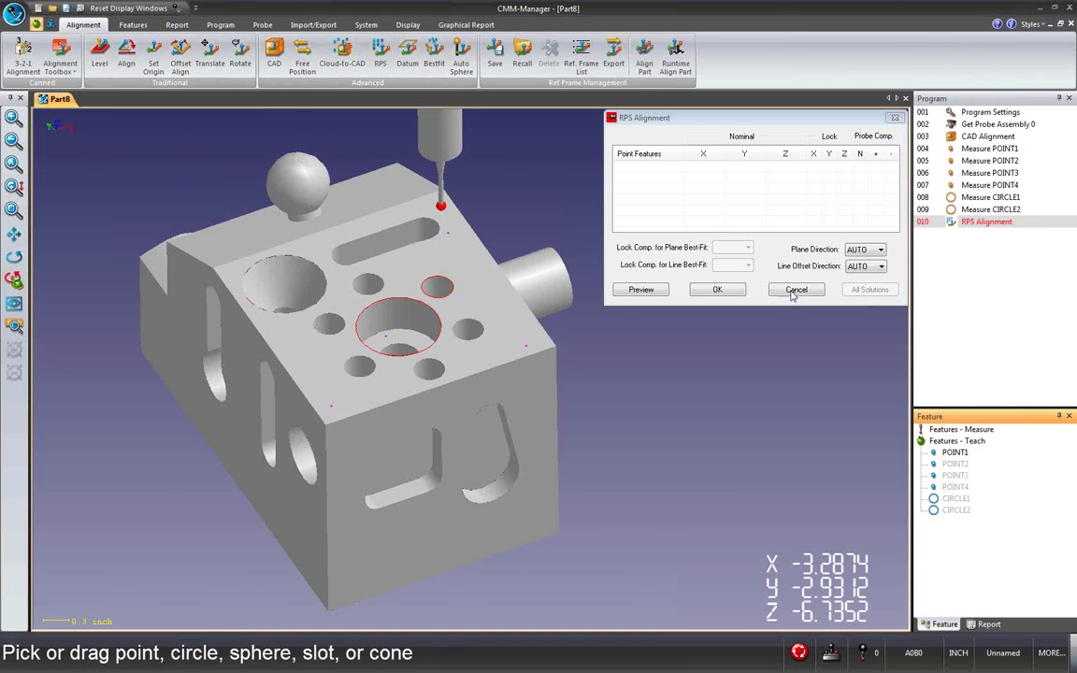
pyautogui.click(954, 453)
pyautogui.keyDown('shift'); pyautogui.click(957, 511); pyautogui.keyUp('shift')
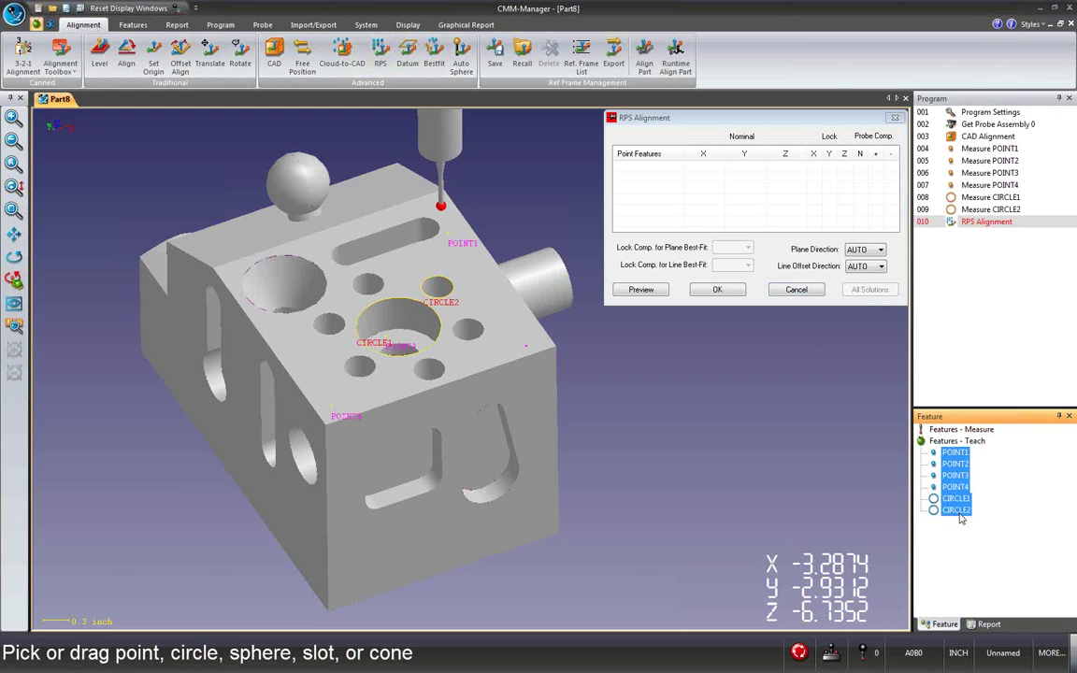
pyautogui.moveTo(960, 520); pyautogui.dragTo(655, 191)
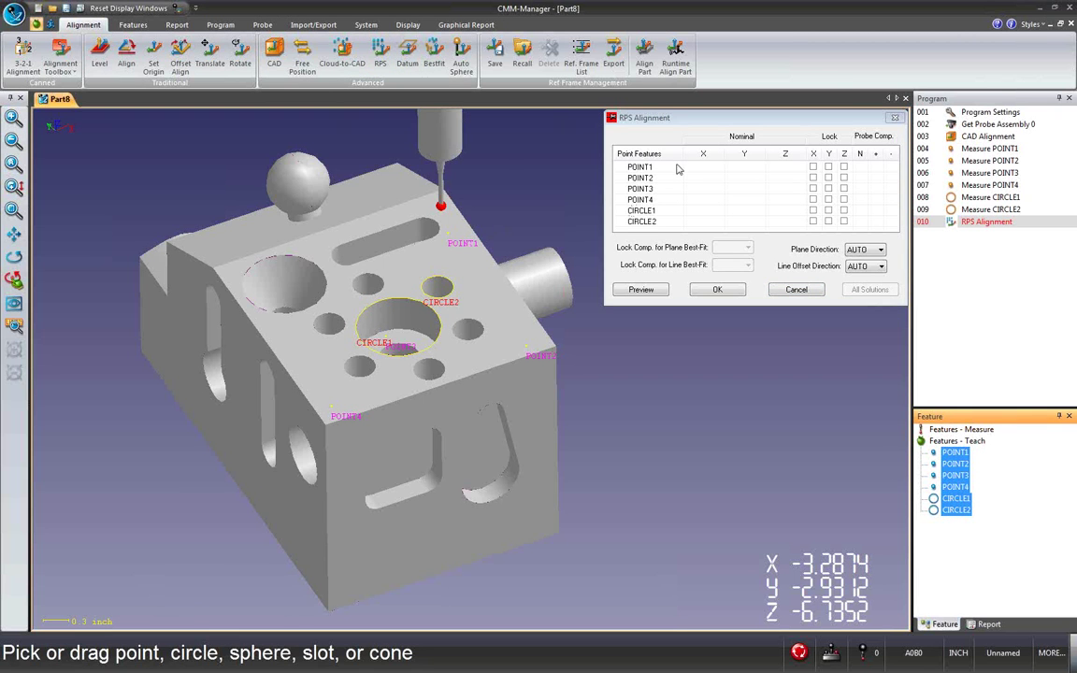
# Lock Z for POINT1 to POINT4, X and Y for CIRCLE1, and Y for CIRCLE2 in the RPS alignment.
pyautogui.click(843, 166)
pyautogui.click(844, 177)
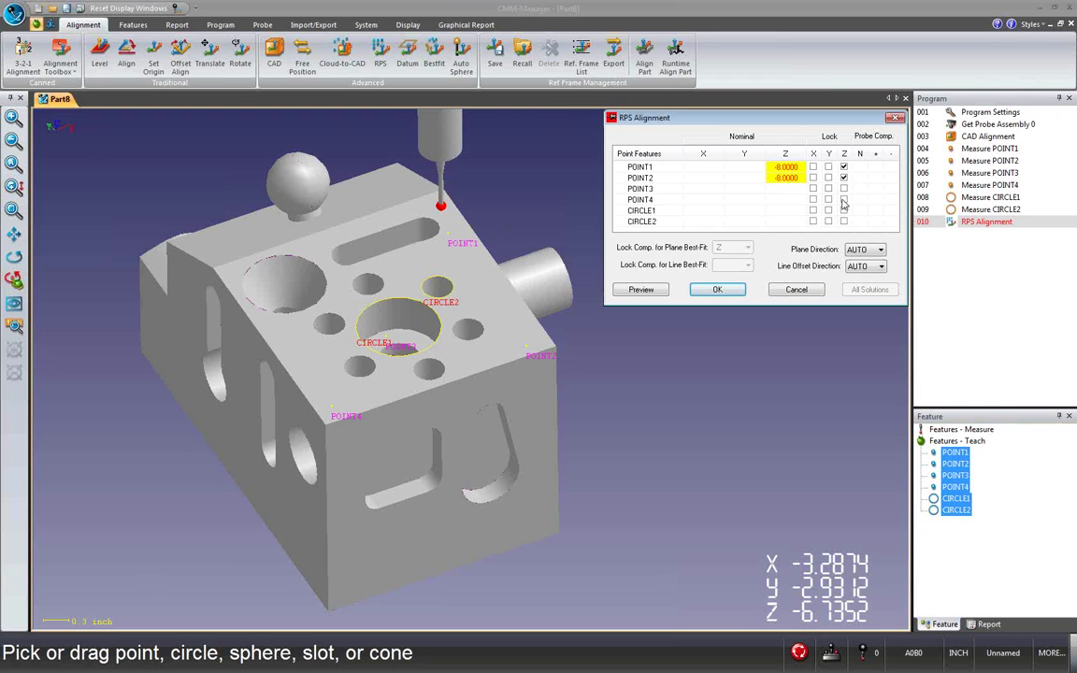
pyautogui.click(844, 188)
pyautogui.click(843, 200)
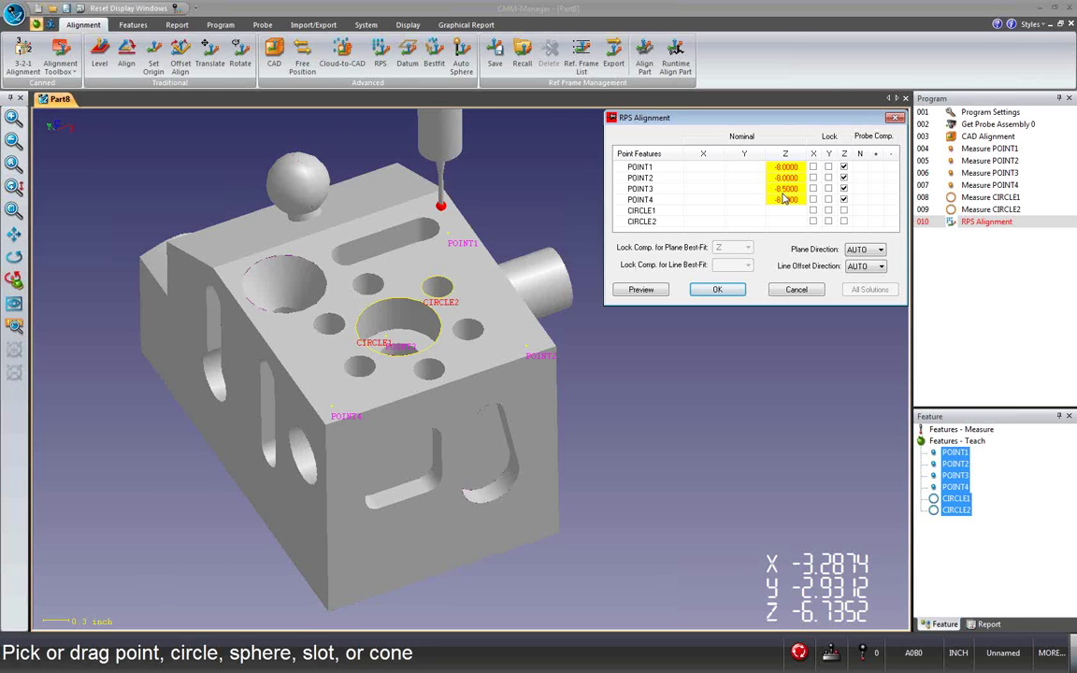
pyautogui.click(812, 211)
pyautogui.click(828, 210)
pyautogui.click(828, 211)
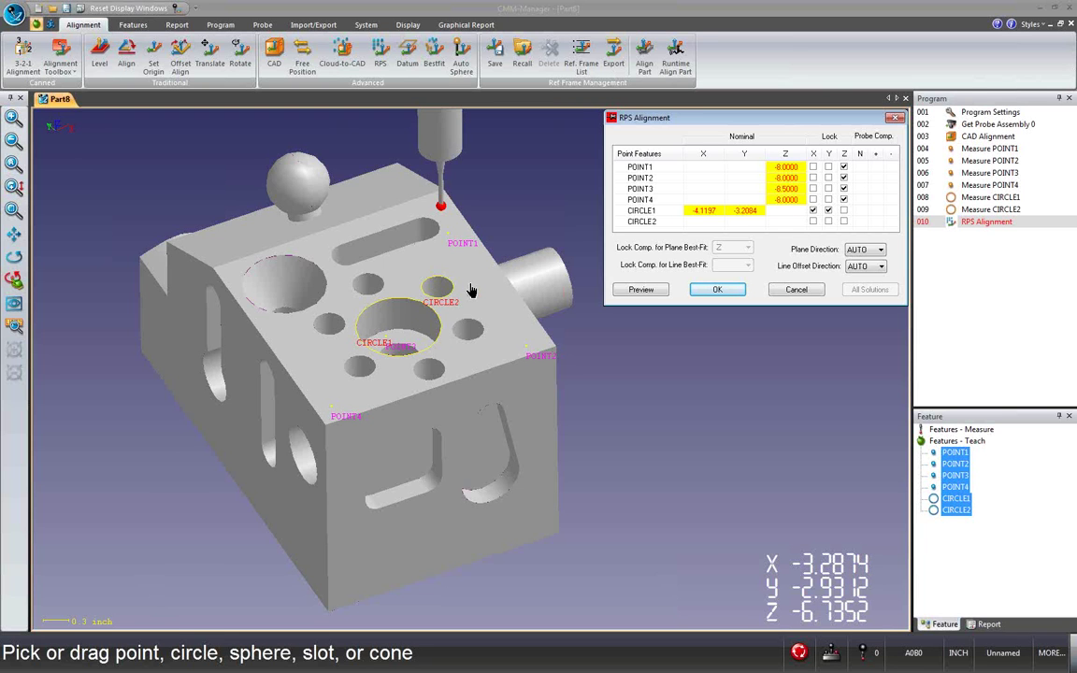
pyautogui.click(828, 222)
# Keep the plane direction on AUTO and preview the possible RPS alignment solutions.
pyautogui.scroll(-3, 399, 346)
pyautogui.moveTo(399, 346); pyautogui.dragTo(246, 386, button='middle')
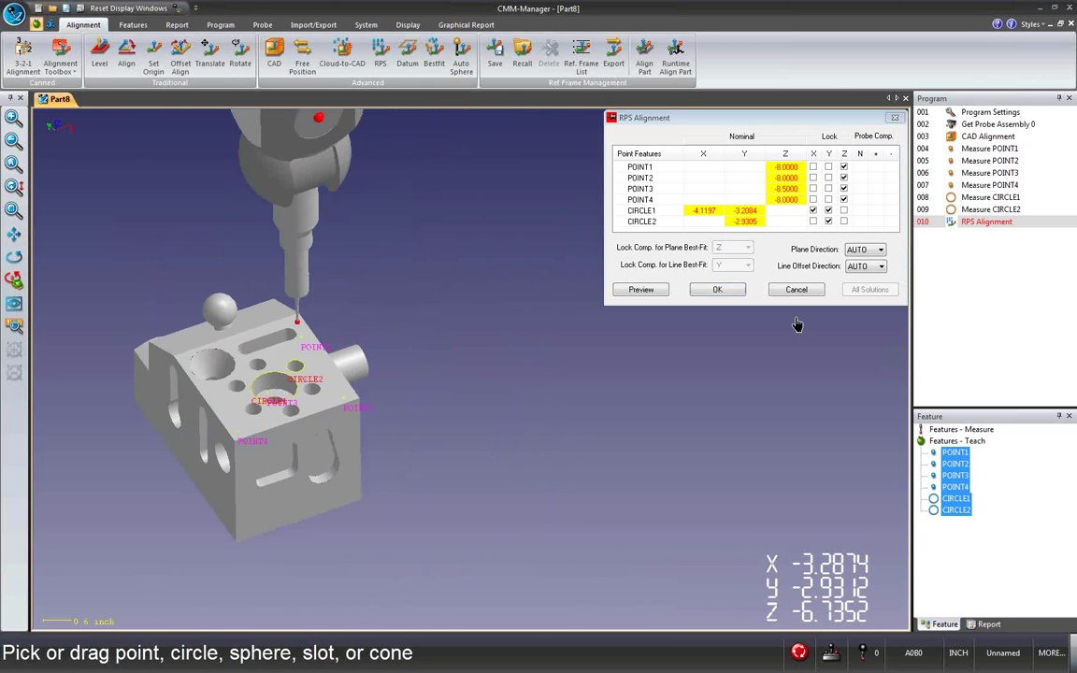
pyautogui.click(860, 250)
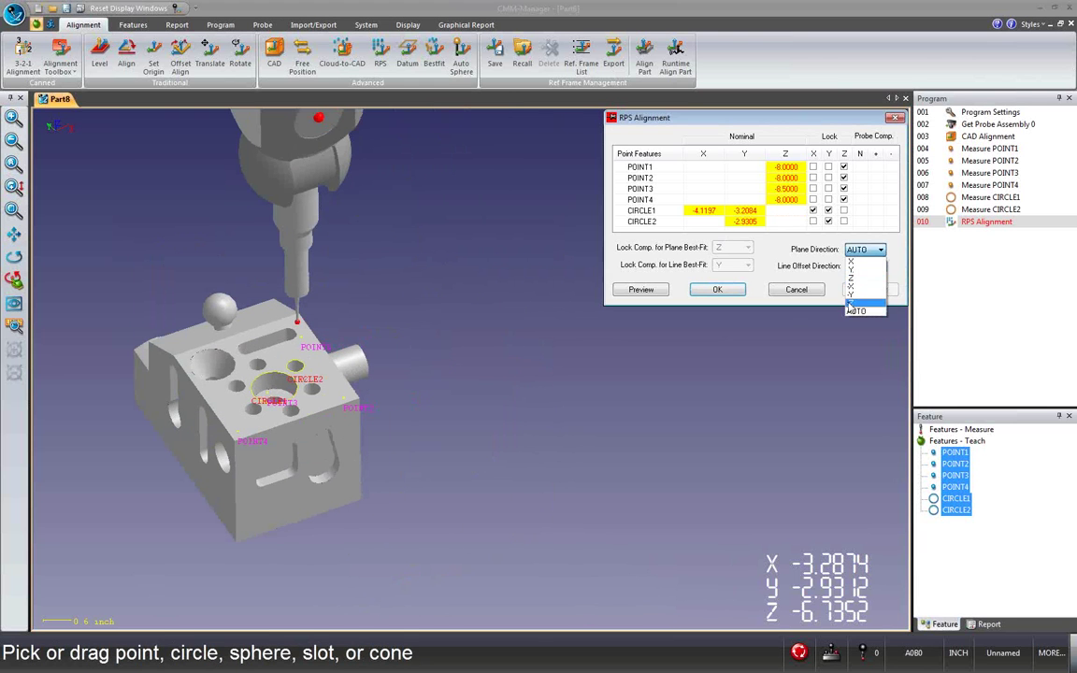
pyautogui.click(862, 313)
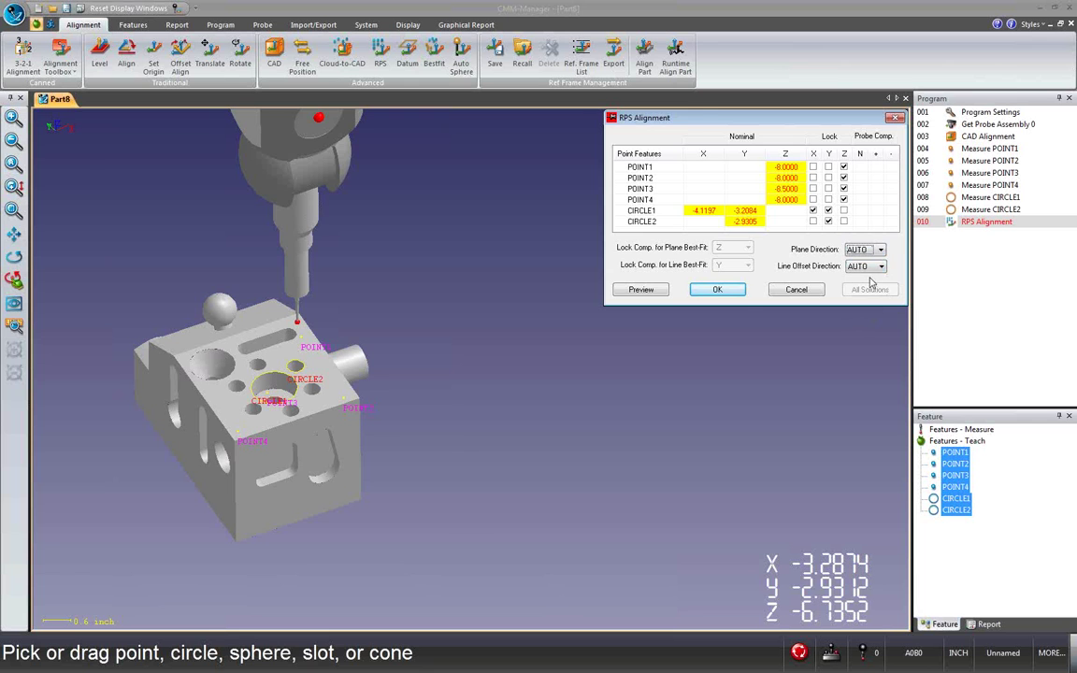
pyautogui.click(652, 292)
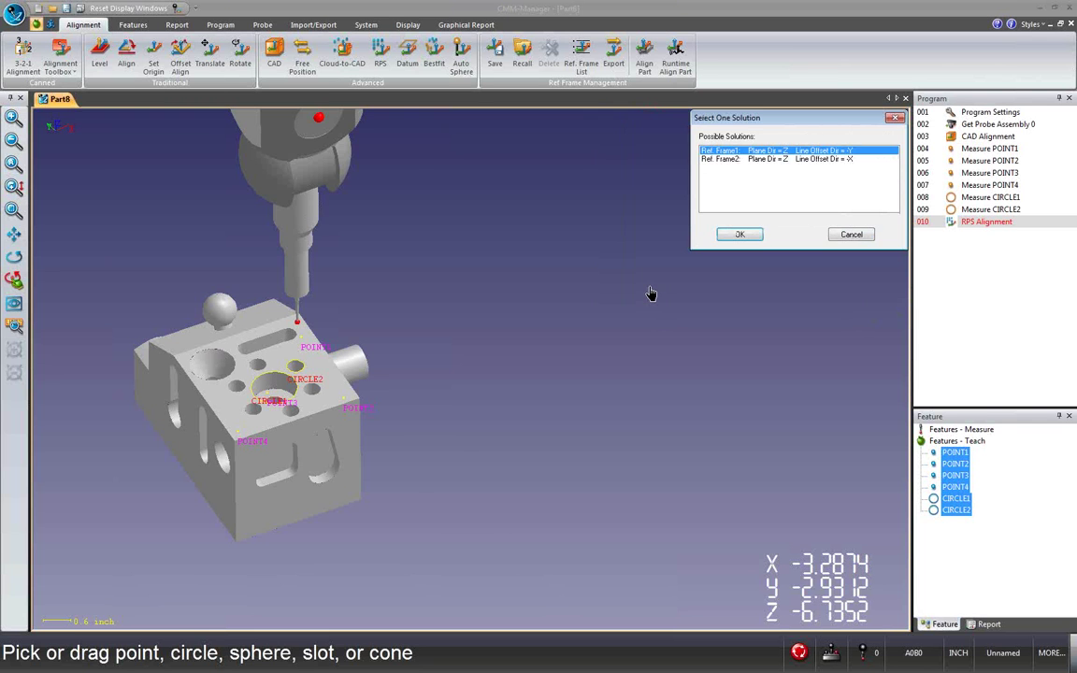
# Compare the two proposed reference frames, choose Ref. Frame1 with plane direction Z and line offset direction -Y, and complete the RPS alignment.
pyautogui.scroll(-3, 393, 299)
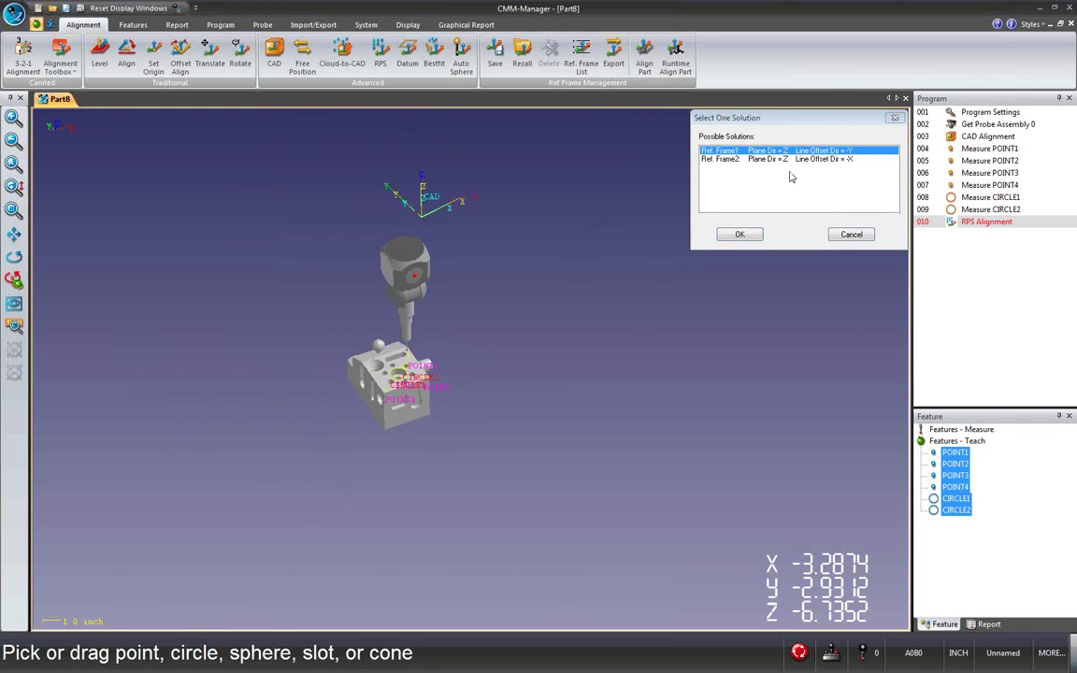
pyautogui.click(765, 159)
pyautogui.click(758, 151)
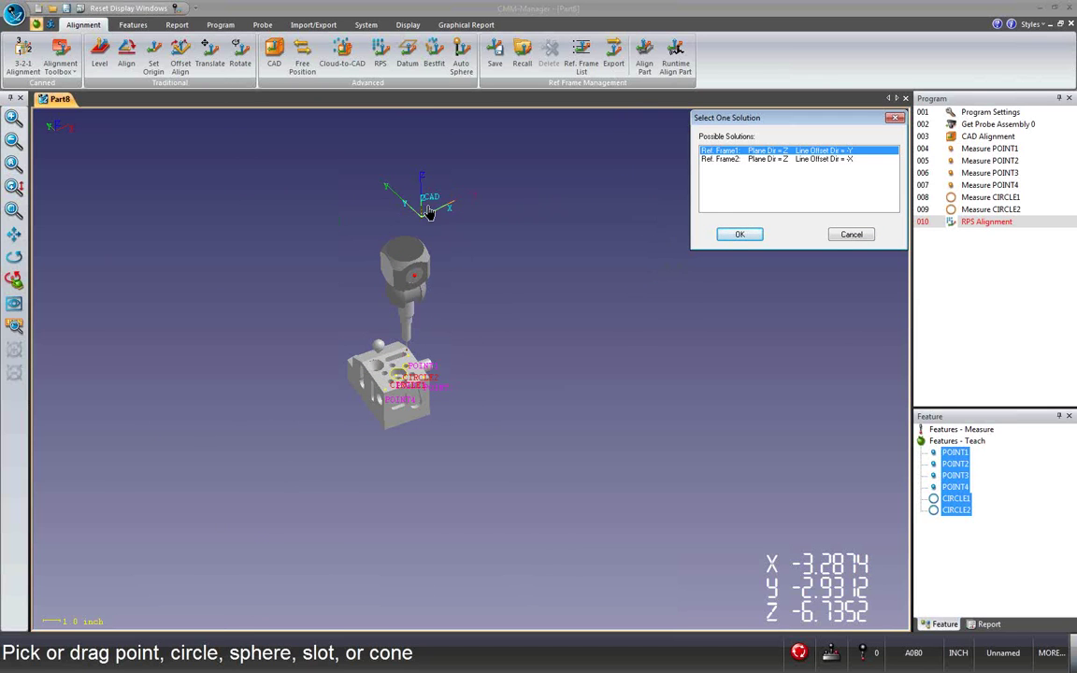
pyautogui.scroll(3, 421, 226)
pyautogui.moveTo(415, 309); pyautogui.dragTo(415, 348, button='middle')
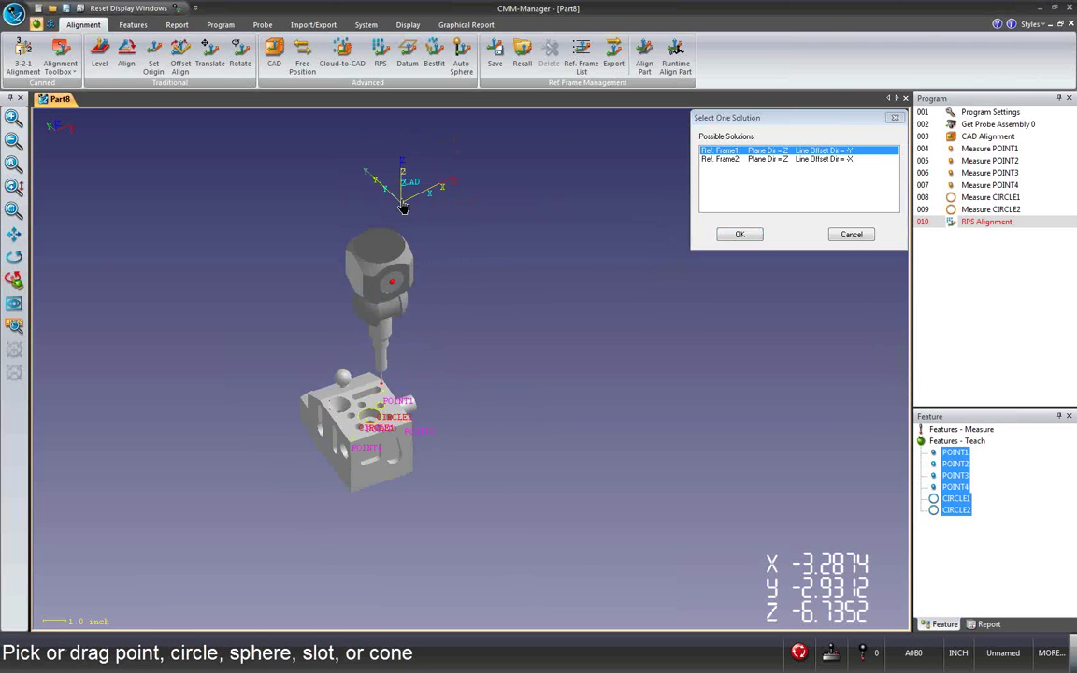
pyautogui.click(740, 233)
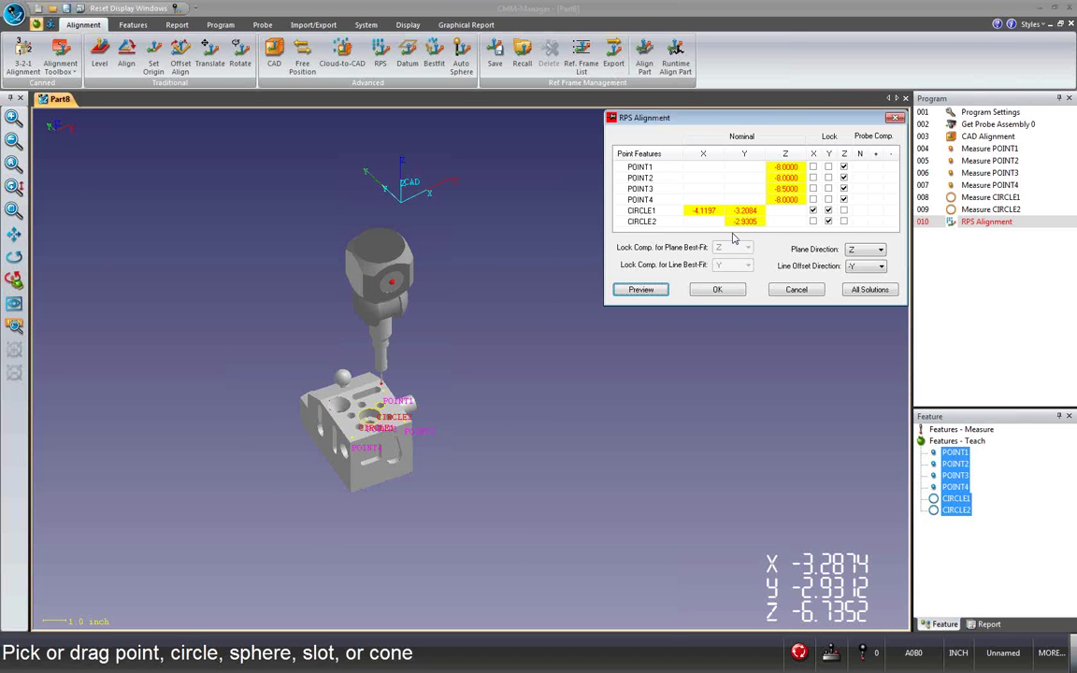
pyautogui.click(717, 290)
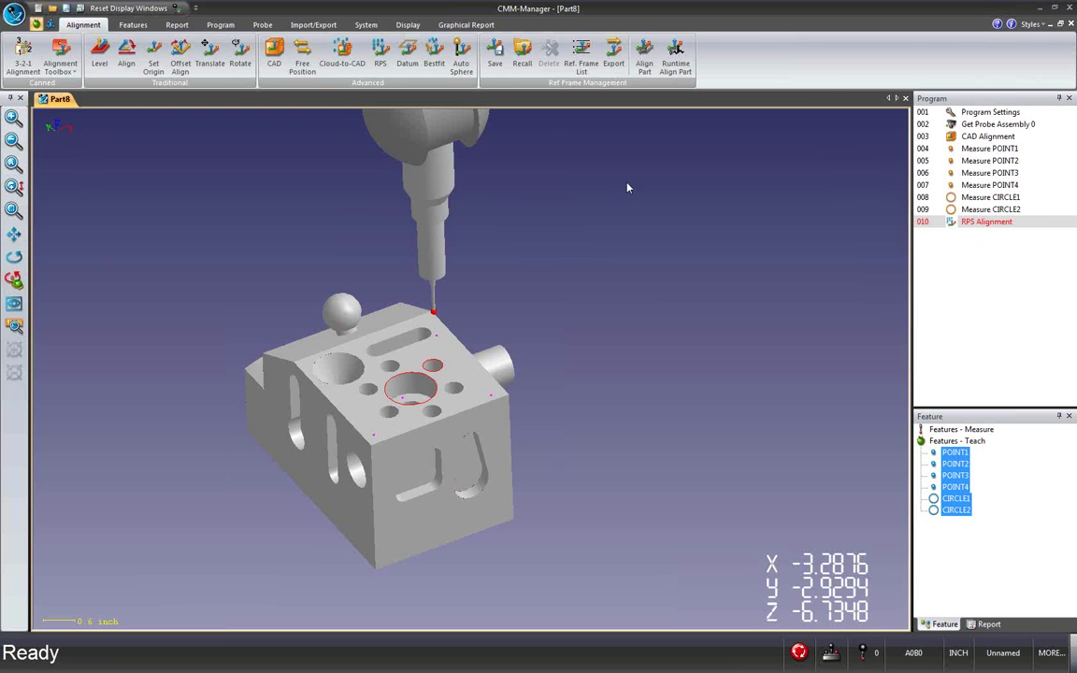
# Add 5-point programmed circle measurements at depth 0.1250 for the five remaining small holes around the large central hole.
pyautogui.click(130, 26)
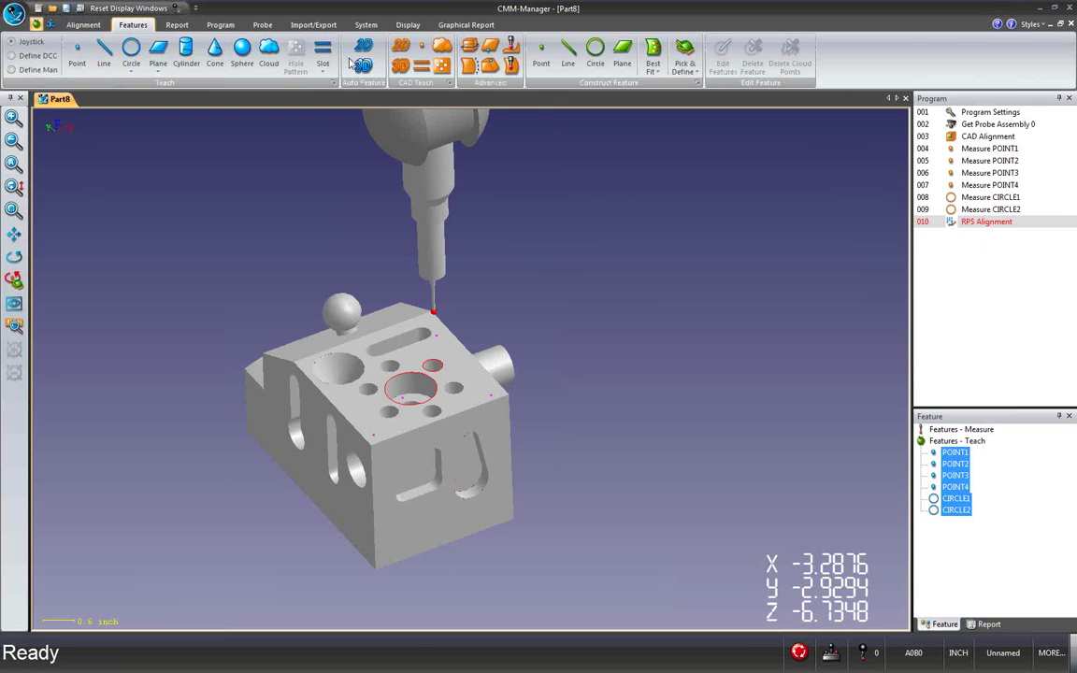
pyautogui.click(401, 46)
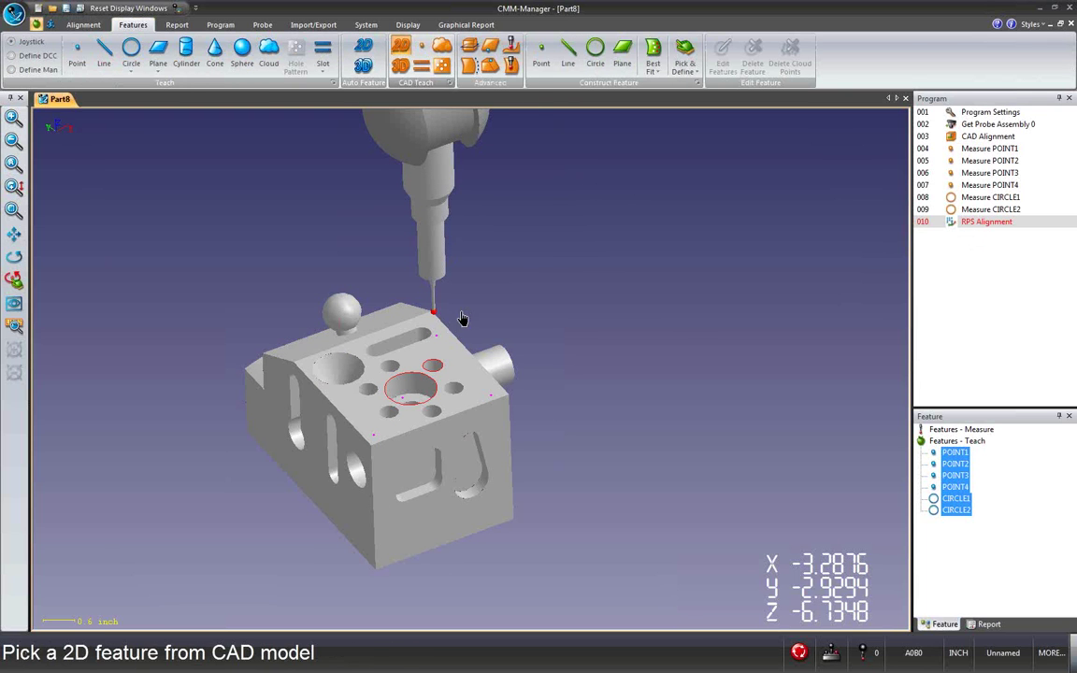
pyautogui.click(451, 386)
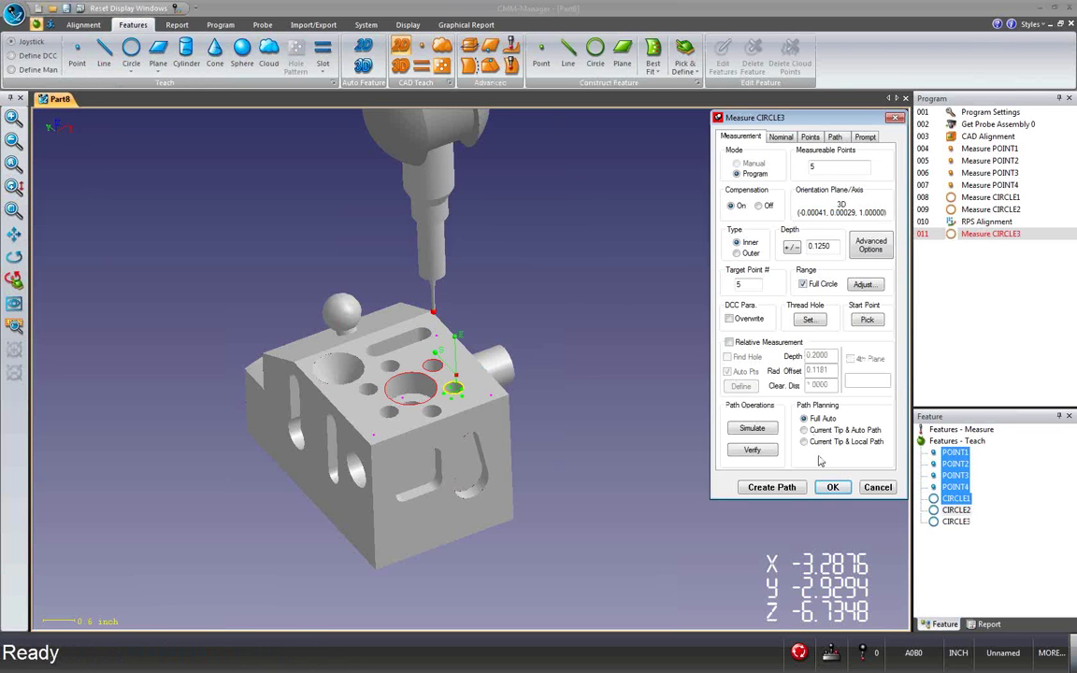
pyautogui.click(832, 487)
pyautogui.click(433, 409)
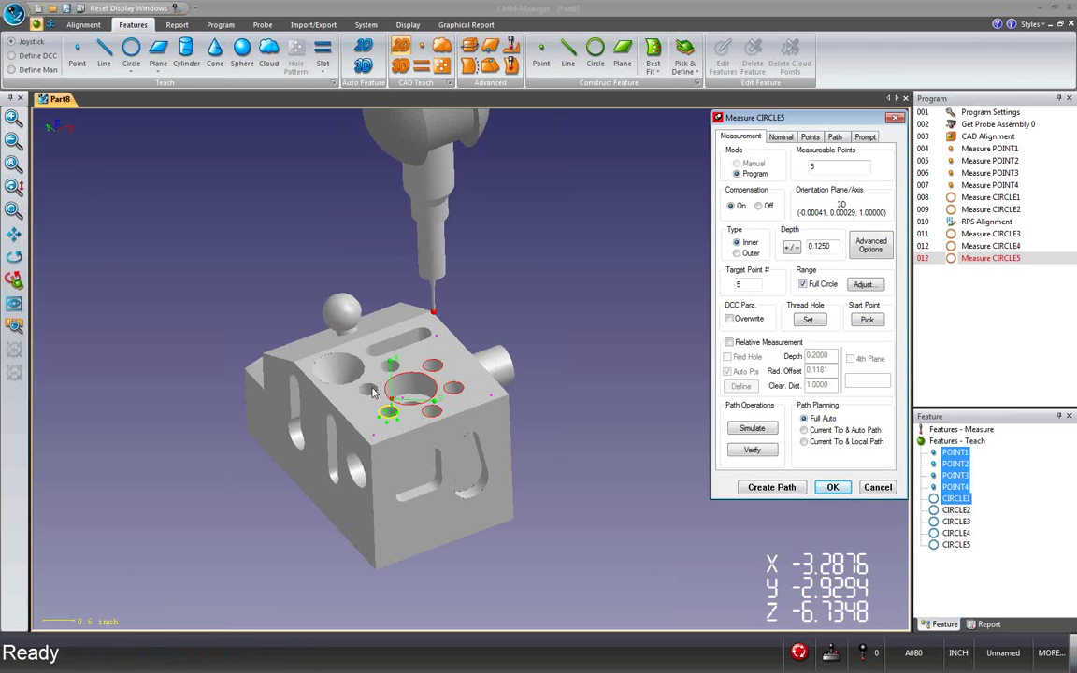
pyautogui.press('Return')
pyautogui.click(364, 387)
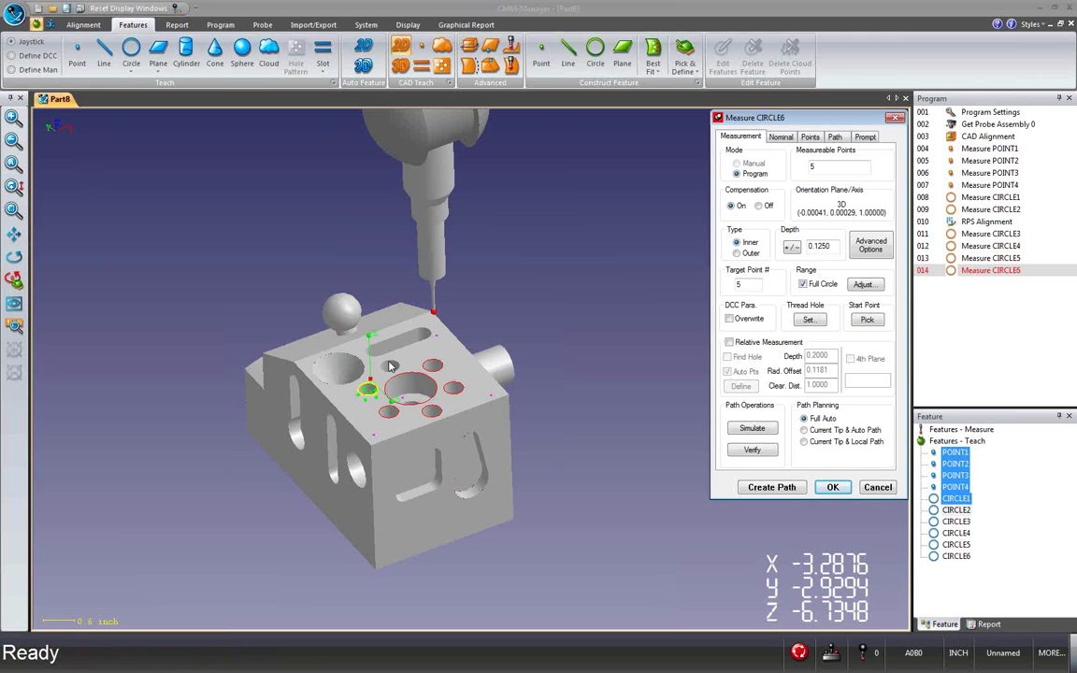
pyautogui.press('Return')
pyautogui.click(391, 366)
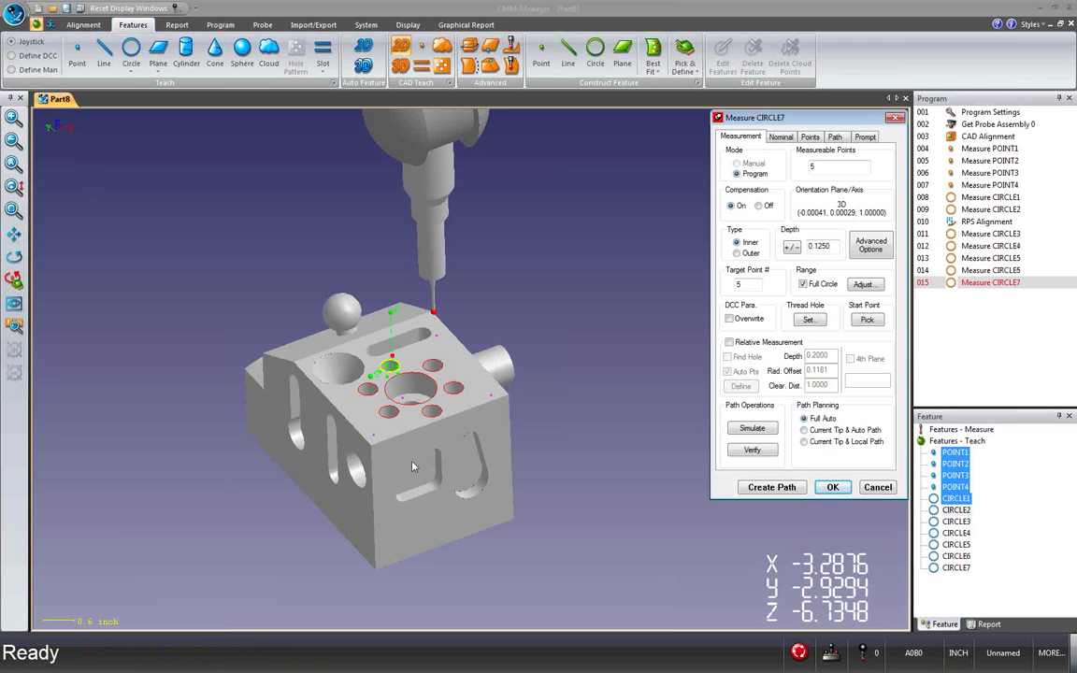
pyautogui.press('Return')
# Add a 5-point programmed circle measurement at depth -0.1250 for the round hole in the side face and end feature picking.
pyautogui.click(314, 417)
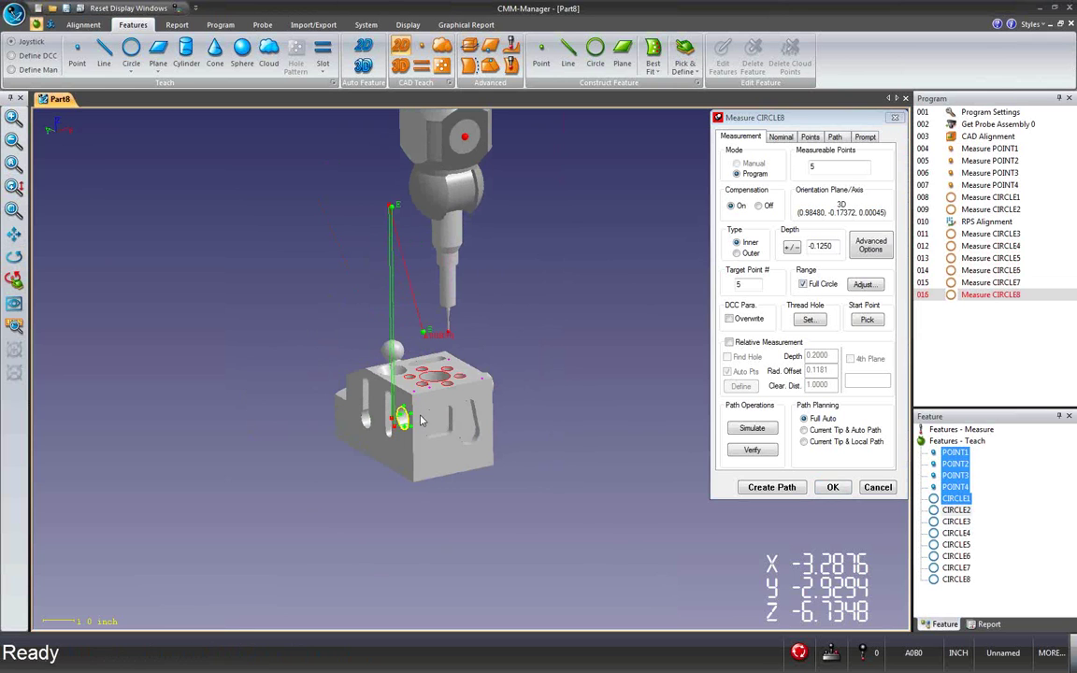
pyautogui.click(834, 488)
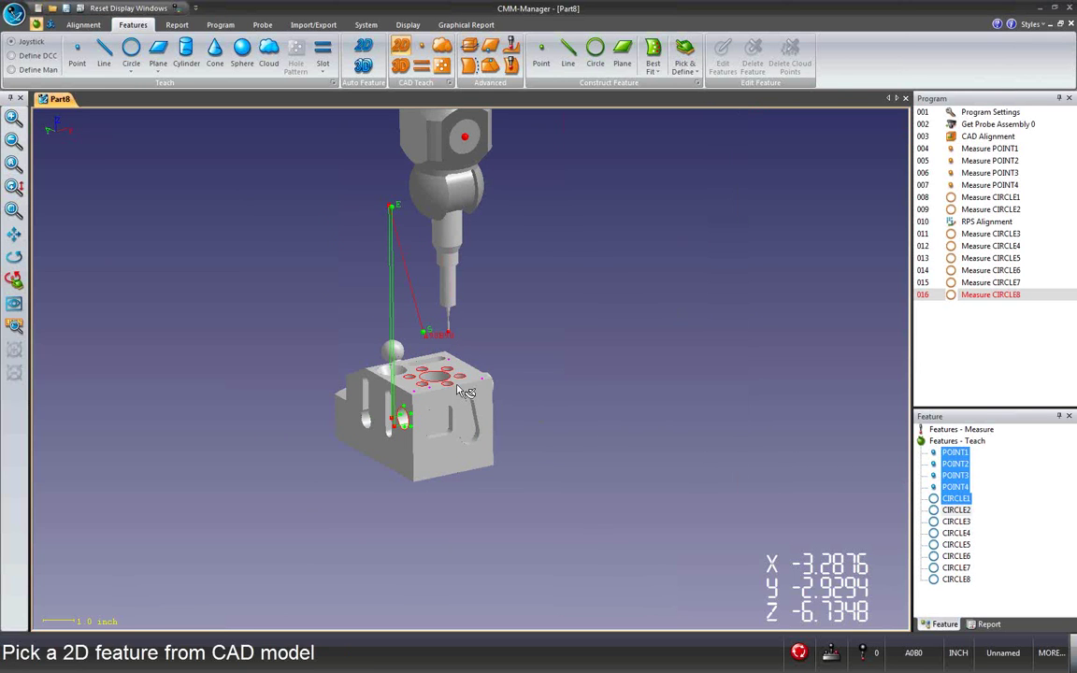
pyautogui.click(593, 376)
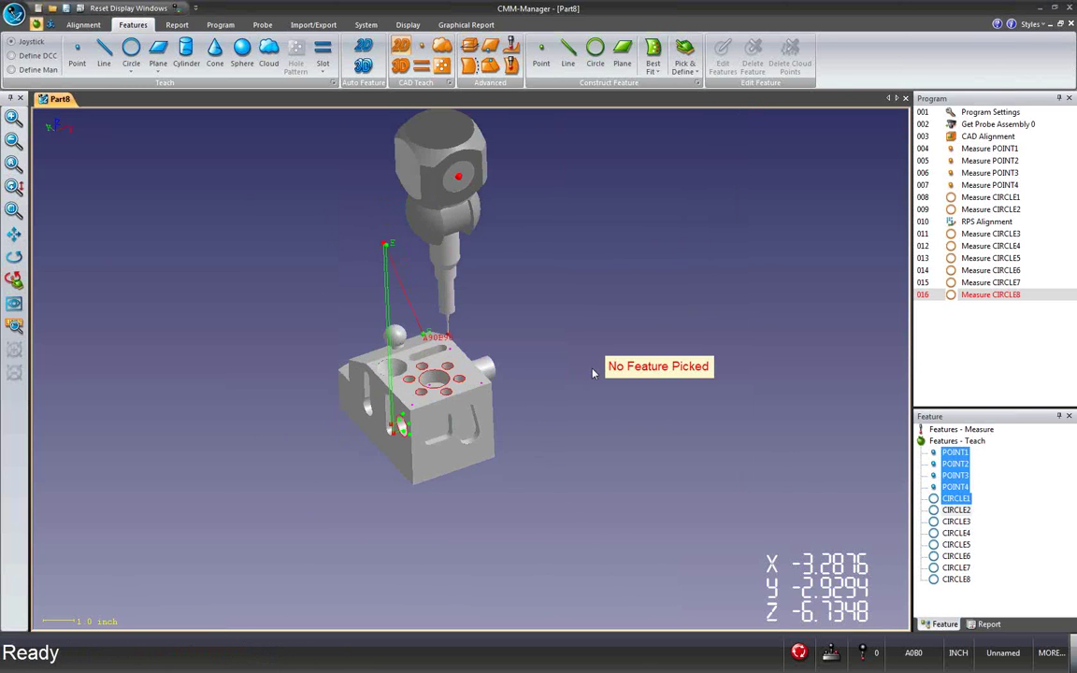
# Hide and reshow the CAD model and its CAD coordinate axes to compare them with the part reference frame.
pyautogui.moveTo(447, 366); pyautogui.dragTo(426, 254, button='right')
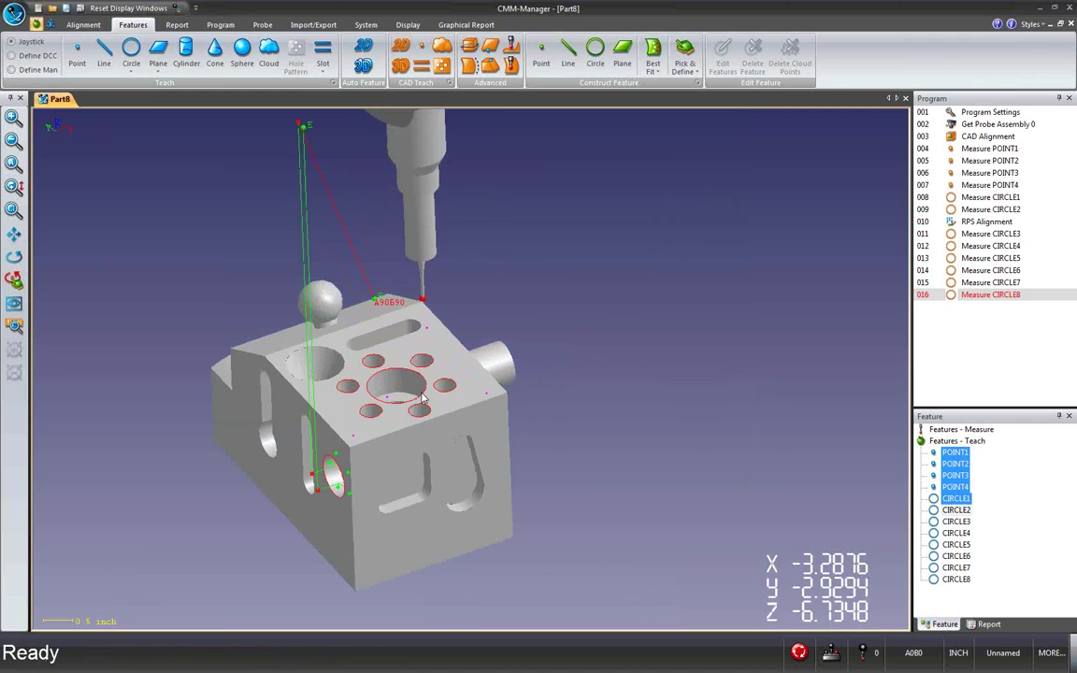
pyautogui.moveTo(425, 253); pyautogui.dragTo(446, 337, button='middle')
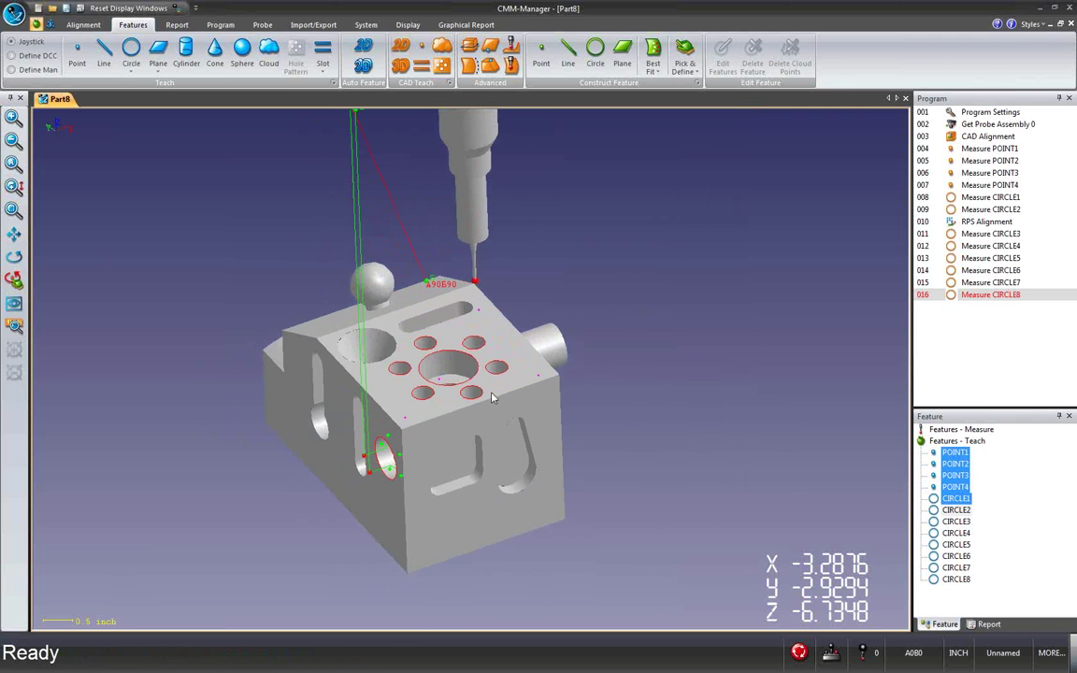
pyautogui.moveTo(493, 398); pyautogui.dragTo(493, 439, button='right')
pyautogui.moveTo(492, 439); pyautogui.dragTo(468, 359, button='middle')
pyautogui.moveTo(471, 360); pyautogui.dragTo(472, 360)
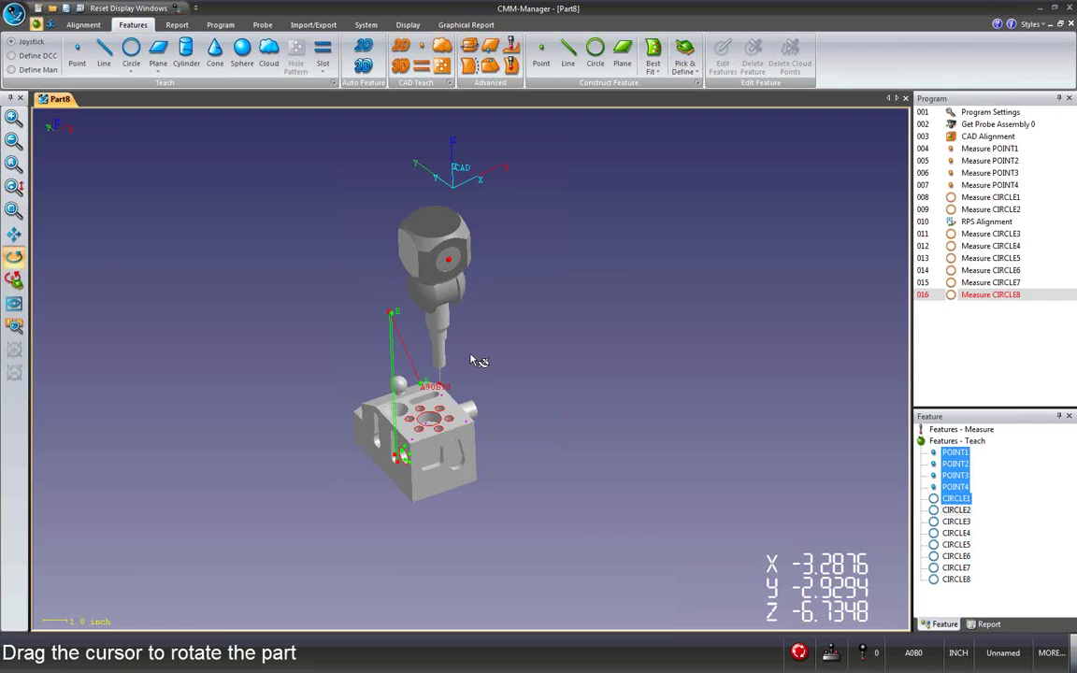
pyautogui.moveTo(406, 290); pyautogui.dragTo(416, 301, button='middle')
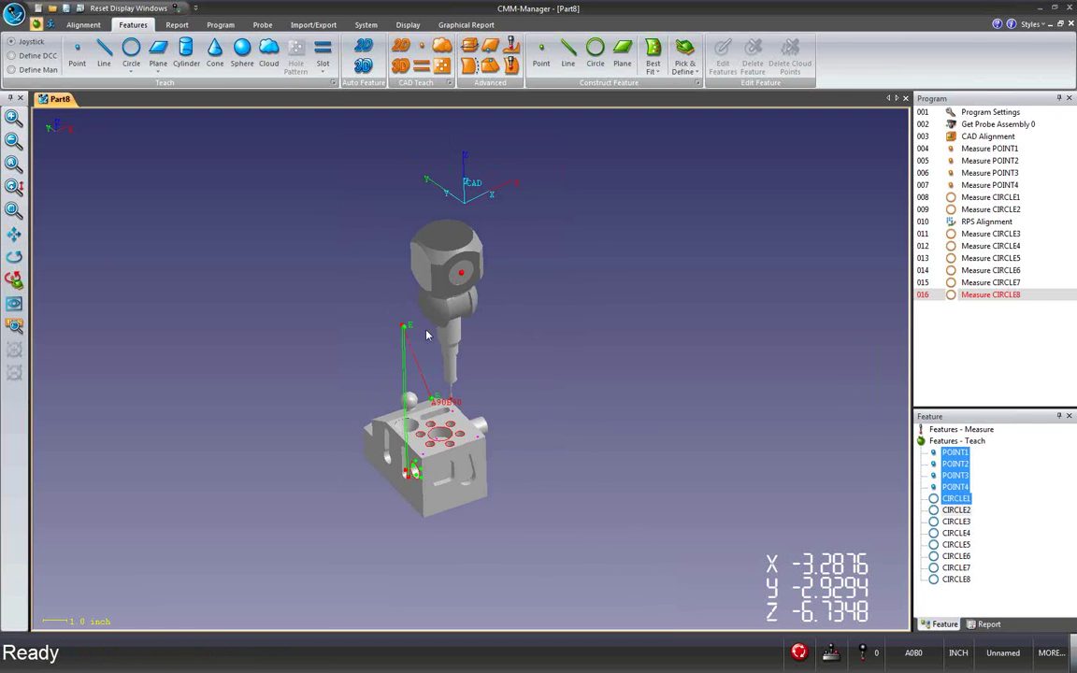
pyautogui.click(403, 27)
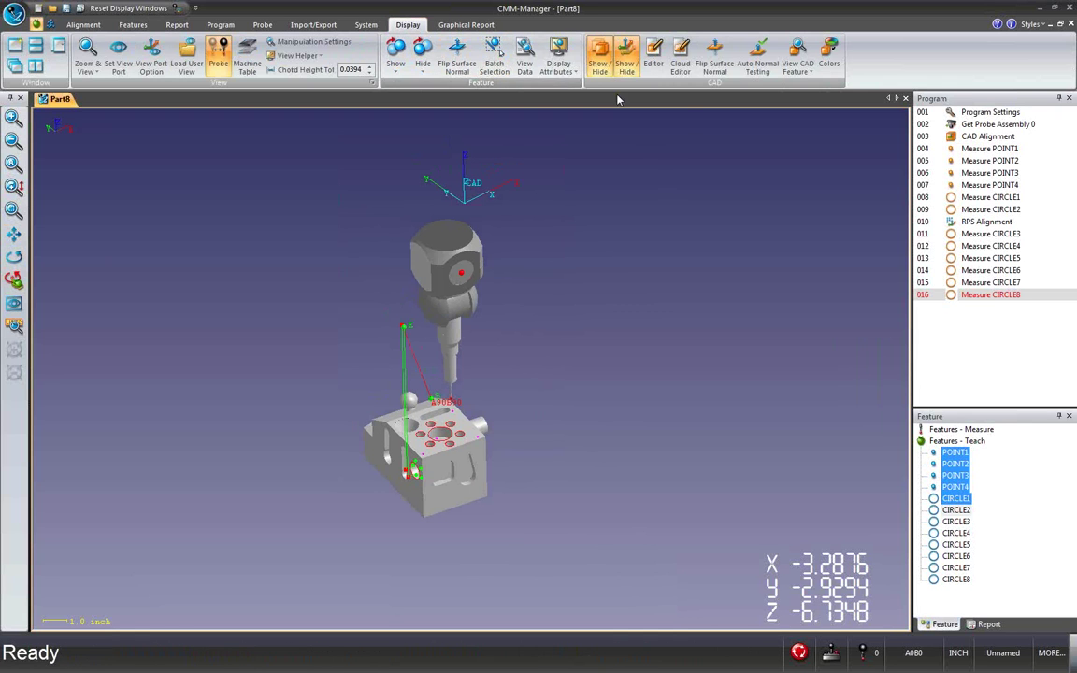
pyautogui.click(601, 62)
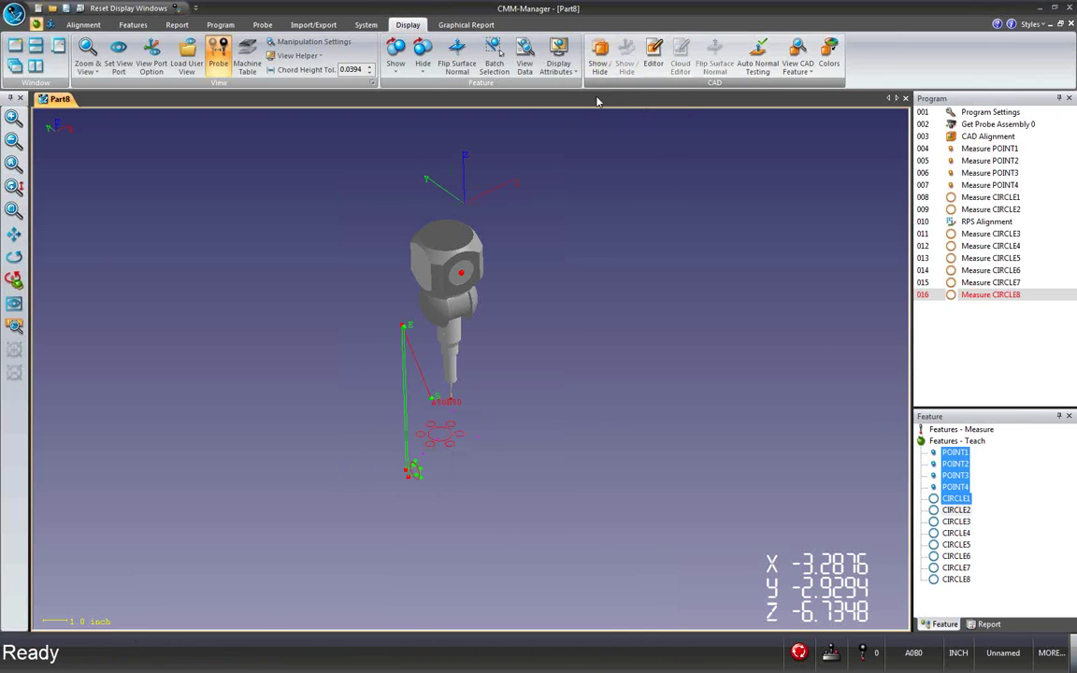
pyautogui.click(600, 62)
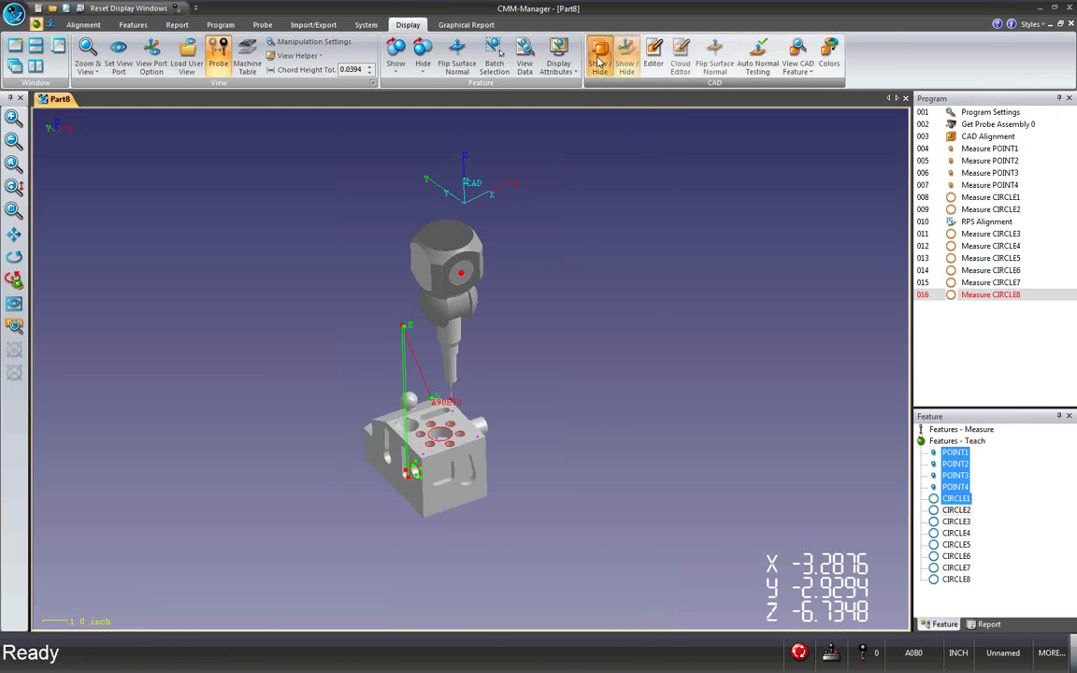
pyautogui.moveTo(456, 294); pyautogui.dragTo(456, 271)
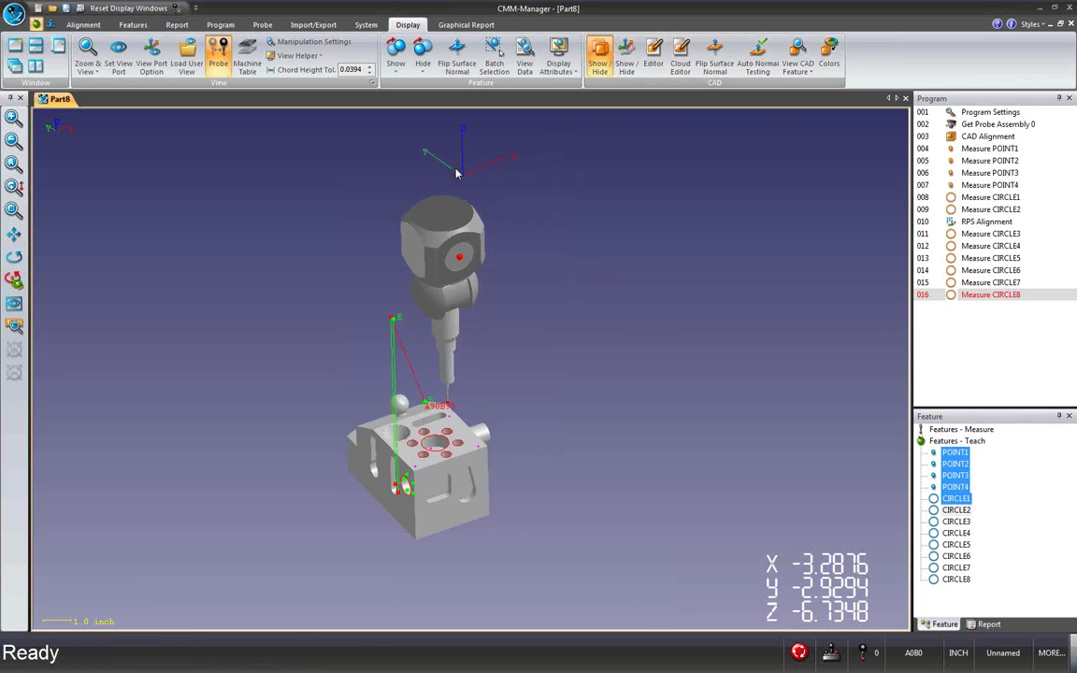
pyautogui.click(627, 56)
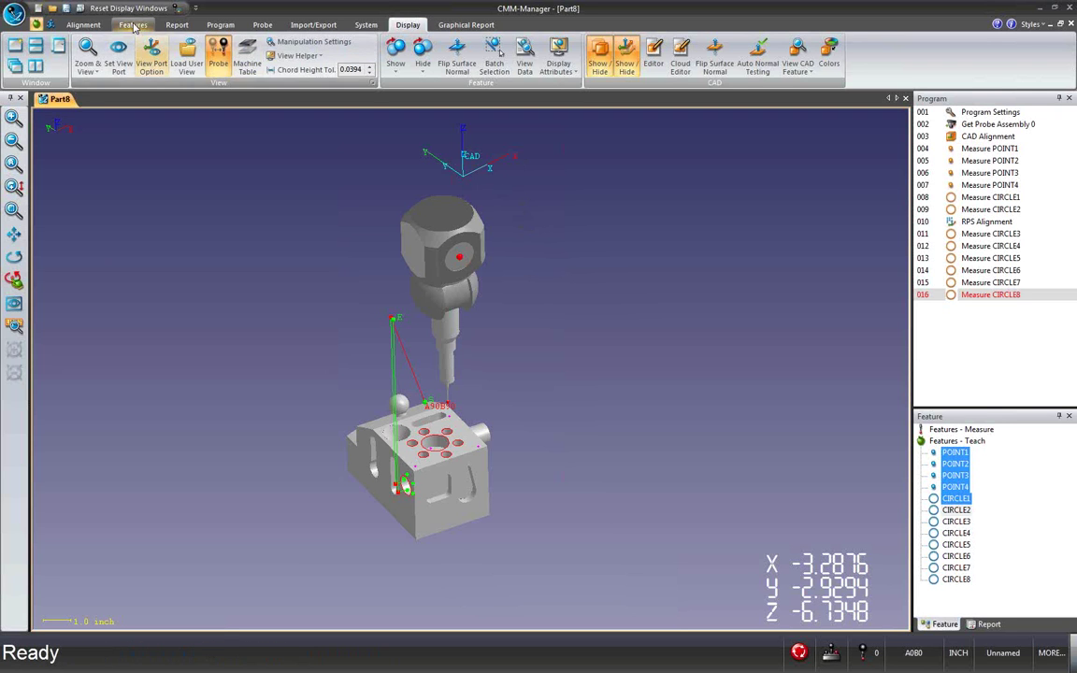
# Set the origin in X, Y and Z to CIRCLE1, the large central hole, with zero offsets.
pyautogui.click(84, 26)
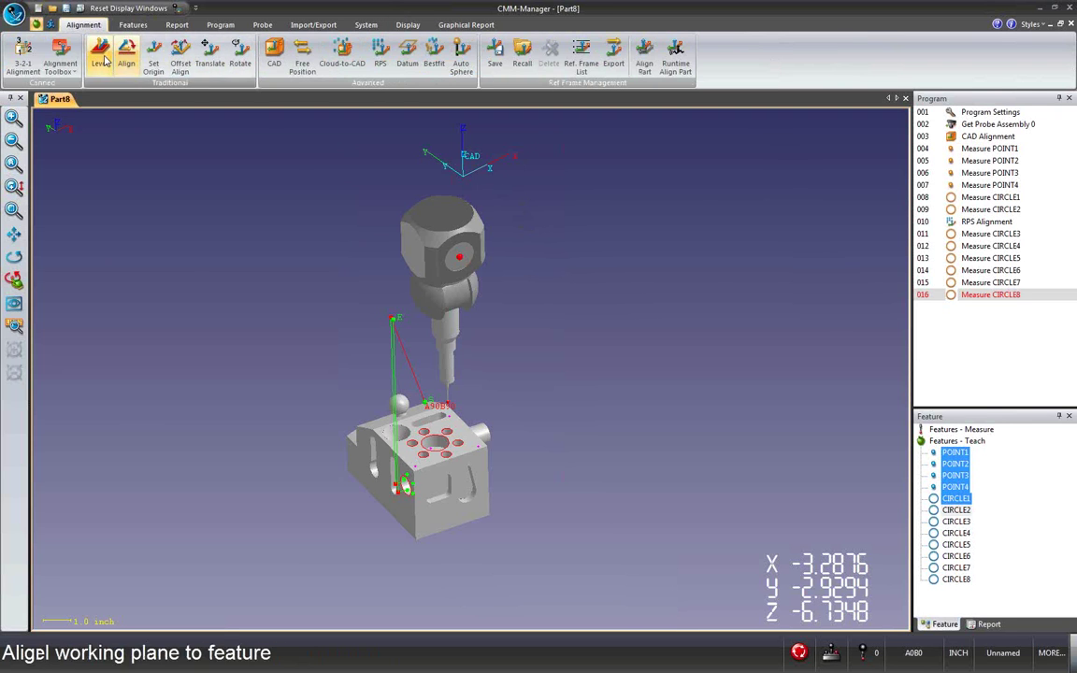
pyautogui.click(153, 62)
pyautogui.click(436, 445)
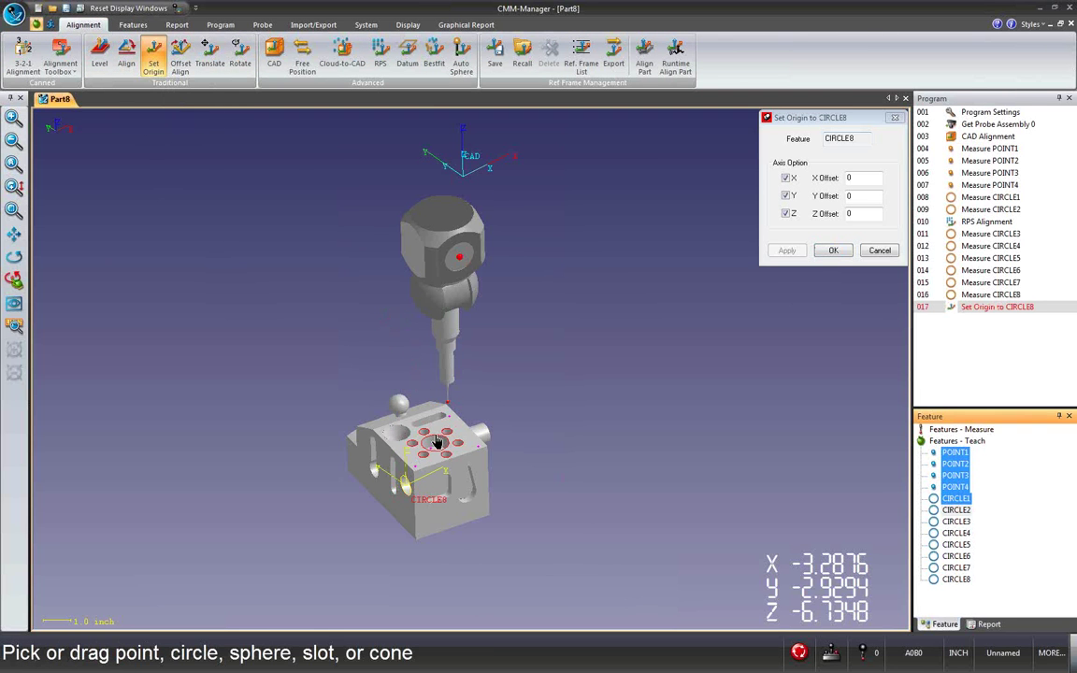
pyautogui.click(437, 444)
pyautogui.moveTo(383, 461); pyautogui.dragTo(399, 496, button='middle')
pyautogui.click(403, 465)
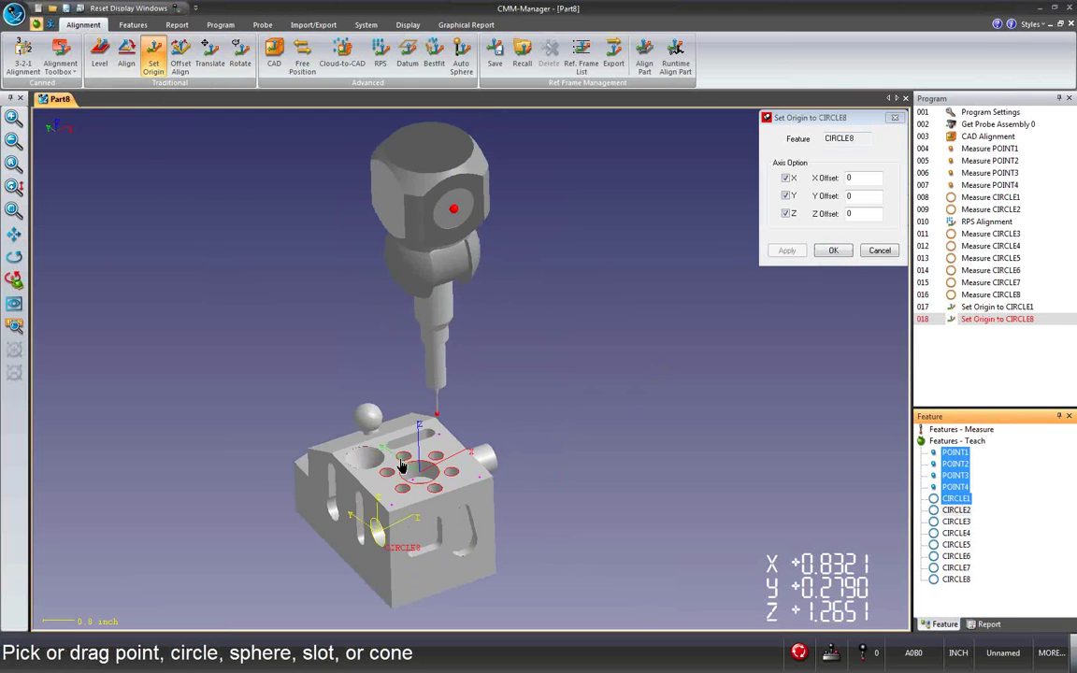
pyautogui.click(880, 249)
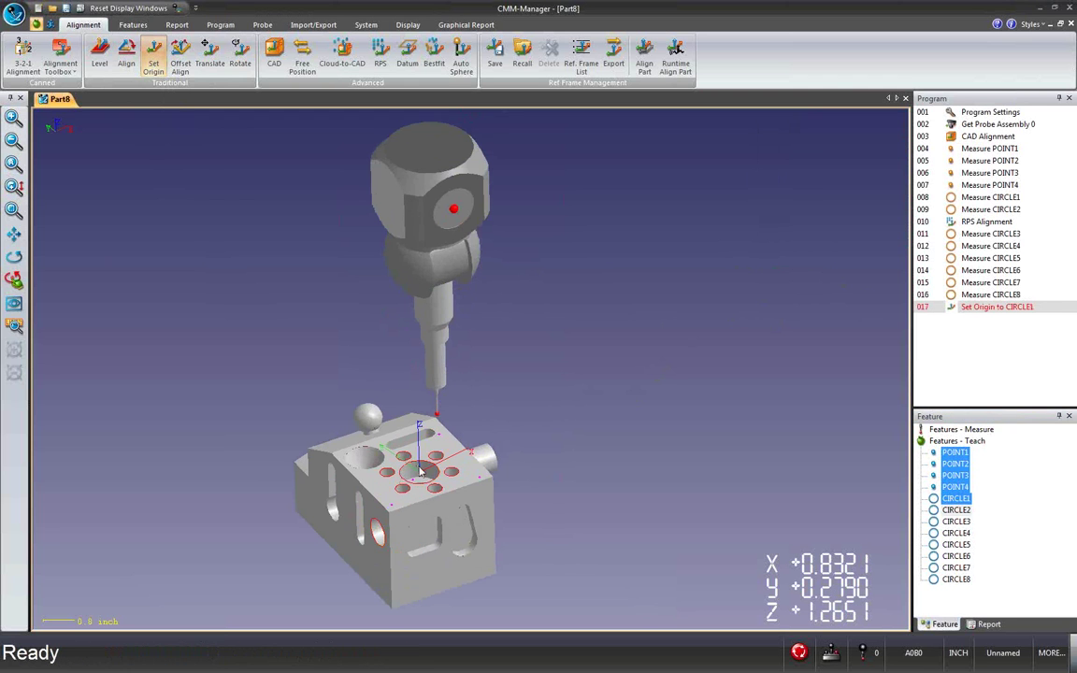
pyautogui.moveTo(440, 402); pyautogui.dragTo(467, 280, button='middle')
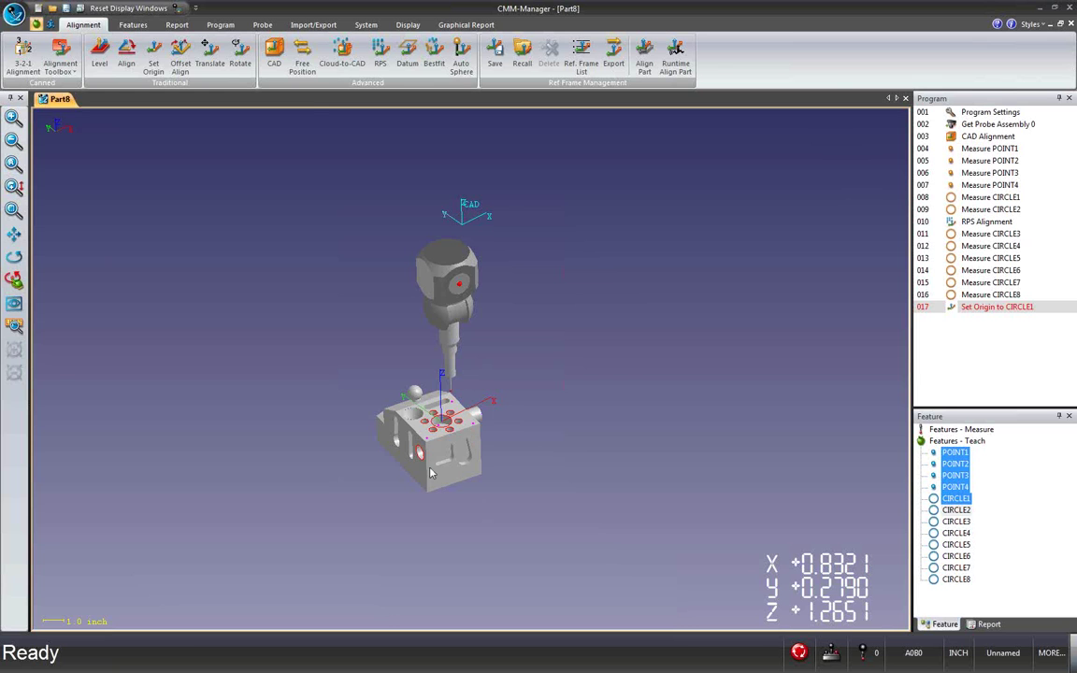
# Toggle the option to keep temporarily created features in the Ref. Frame preferences and accept the preferences.
pyautogui.click(15, 15)
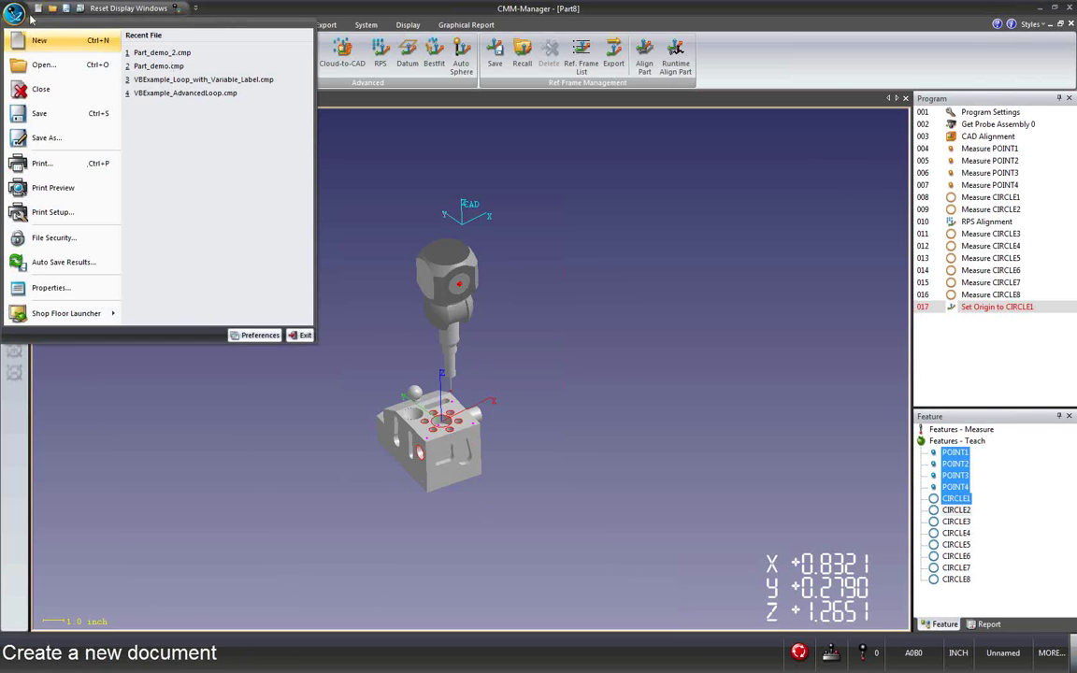
pyautogui.click(252, 336)
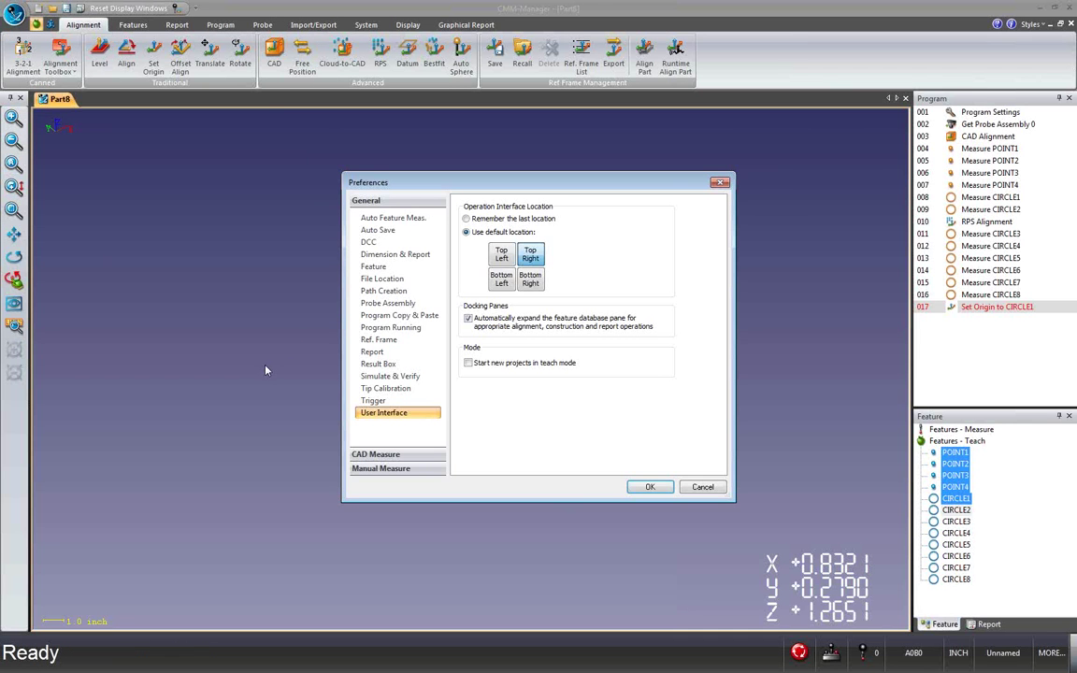
pyautogui.click(387, 342)
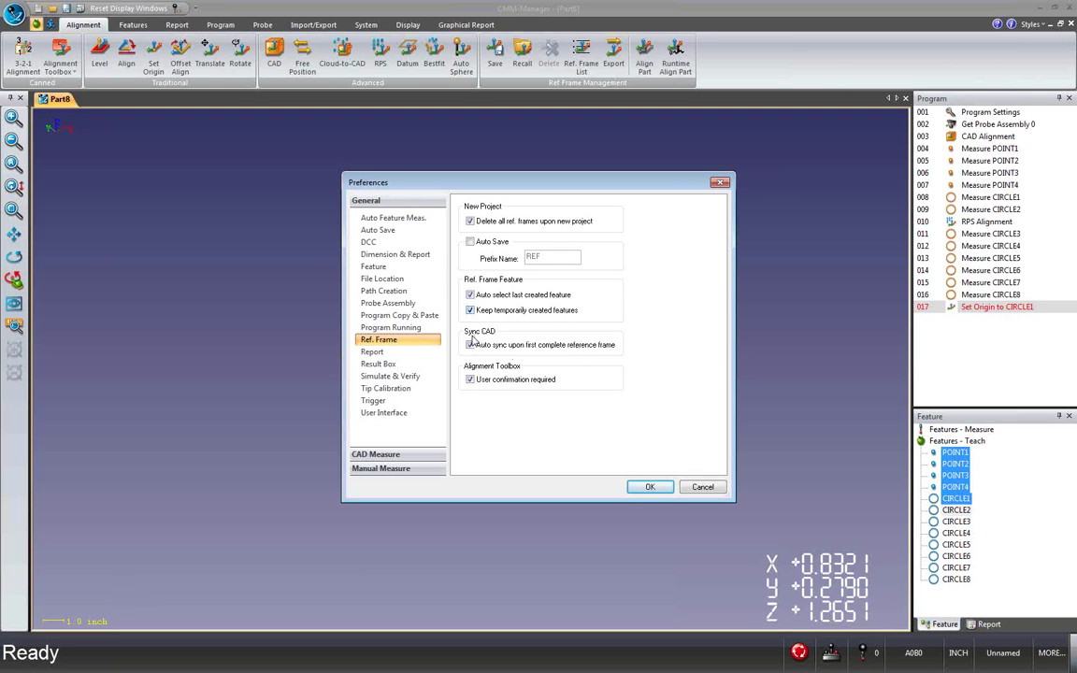
pyautogui.click(470, 310)
pyautogui.click(650, 487)
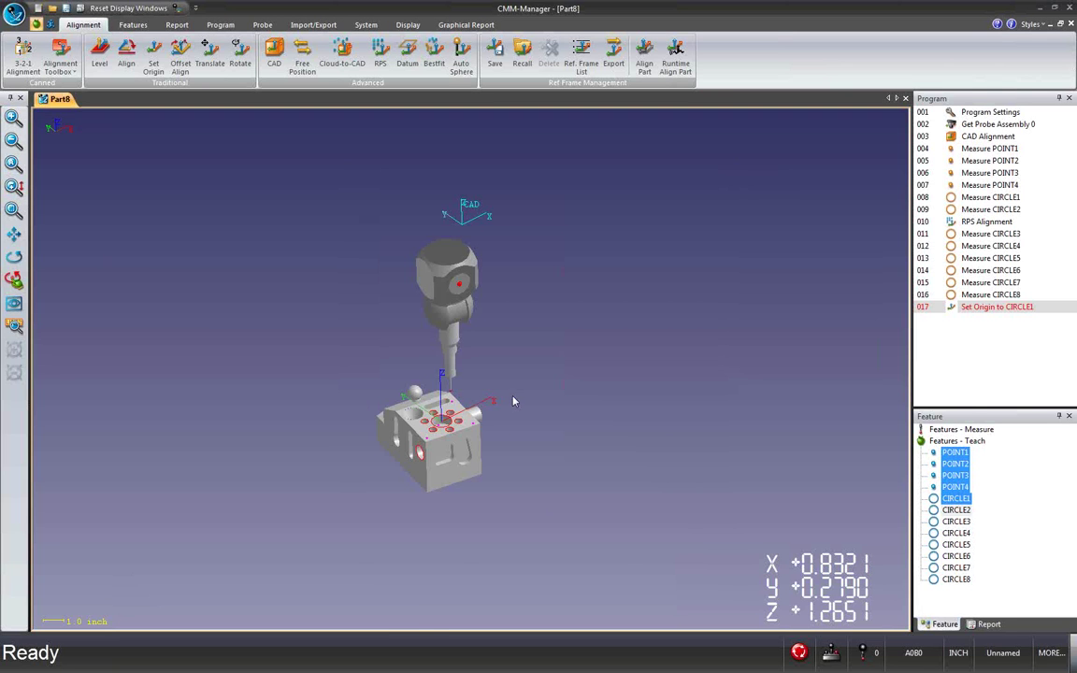